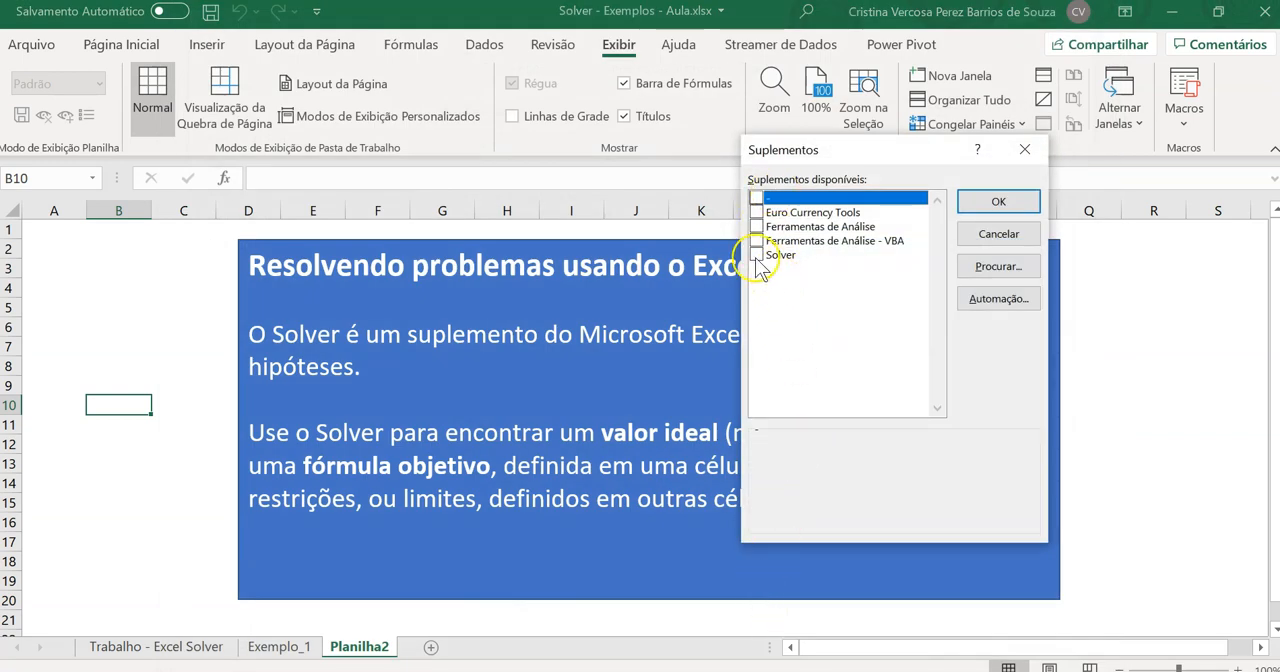
Enable the Solver add-in and locate its command among the data analysis tools
left_click(756, 255)
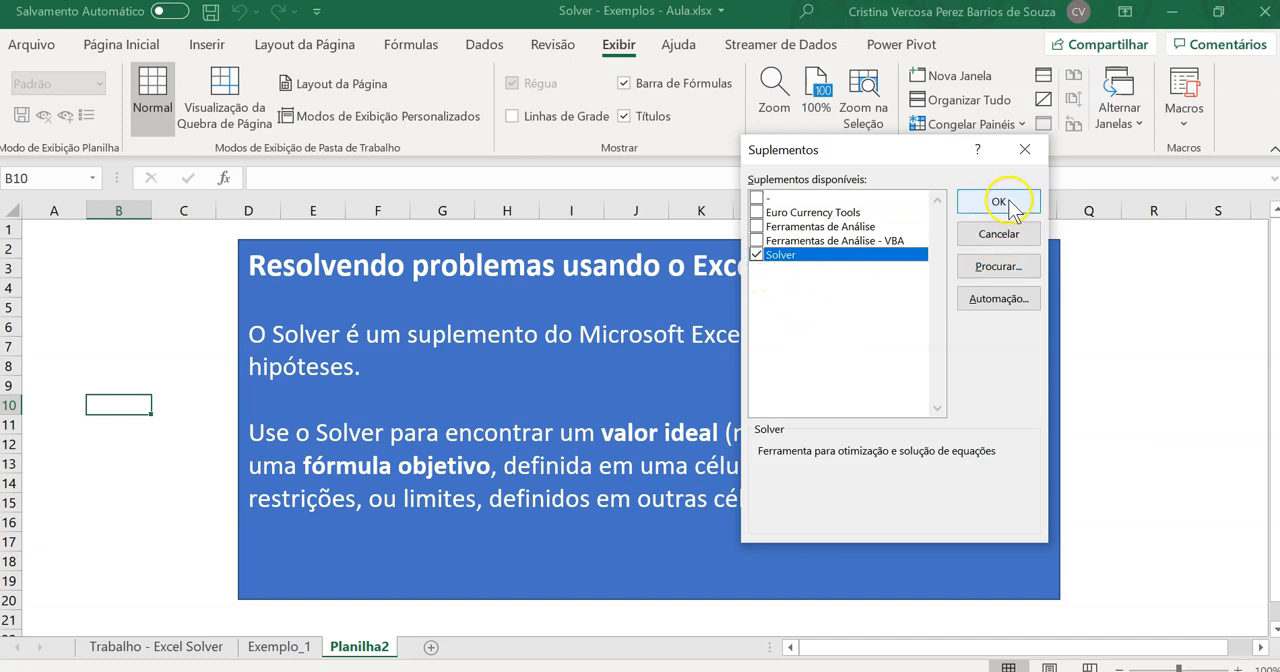
left_click(1004, 201)
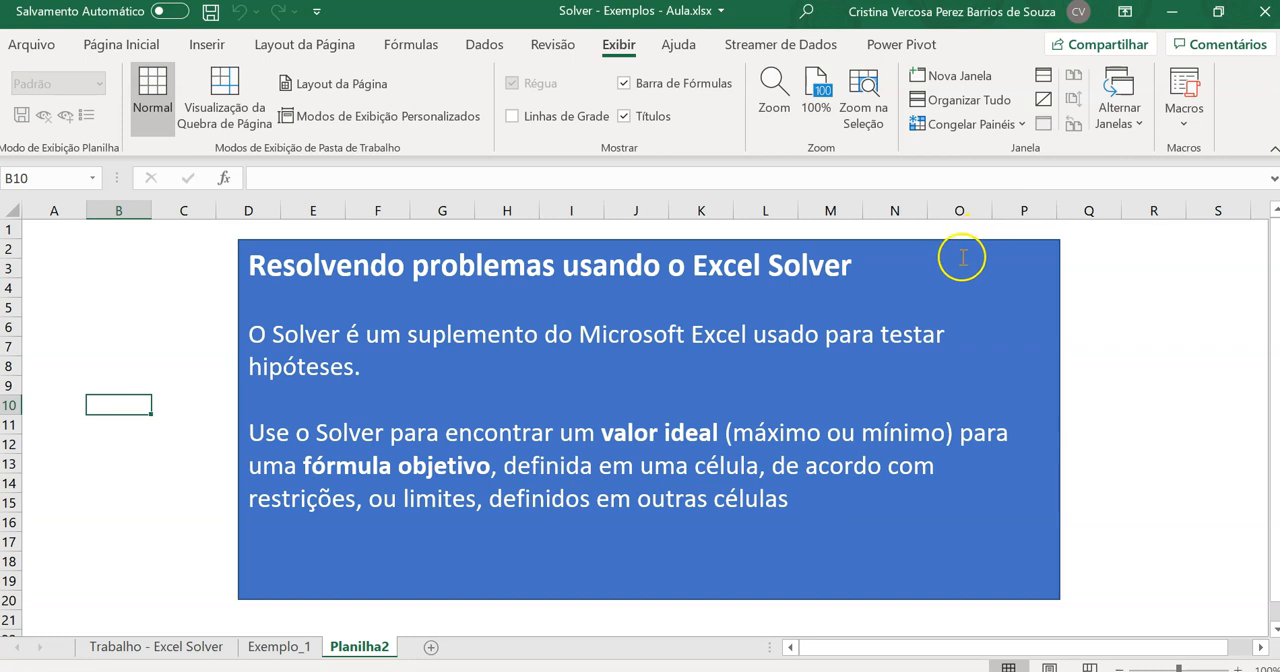
left_click(486, 45)
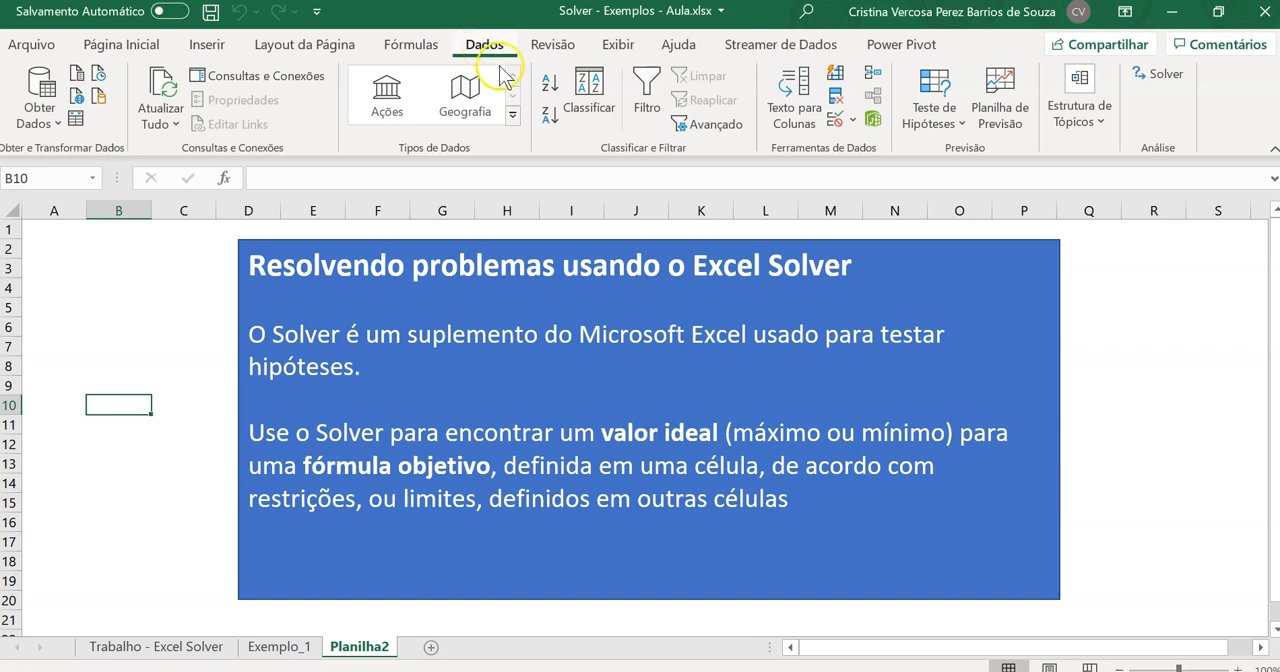
left_click(1186, 84)
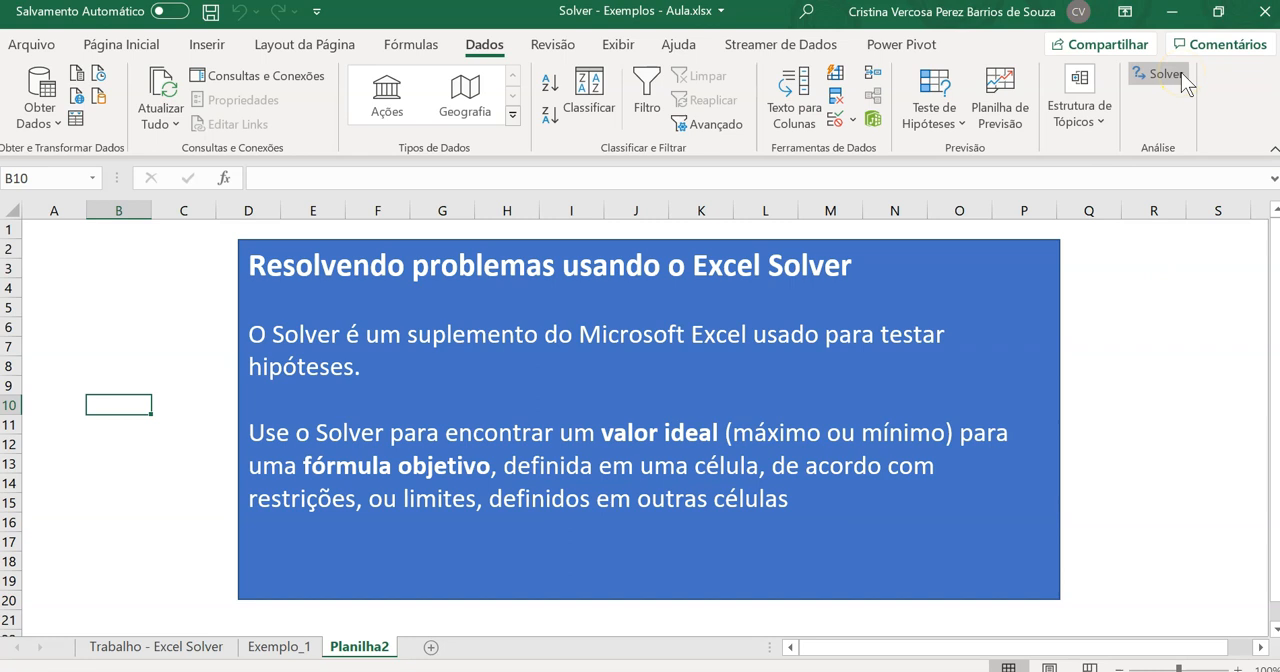
left_click_drag(1105, 60, 1226, 83)
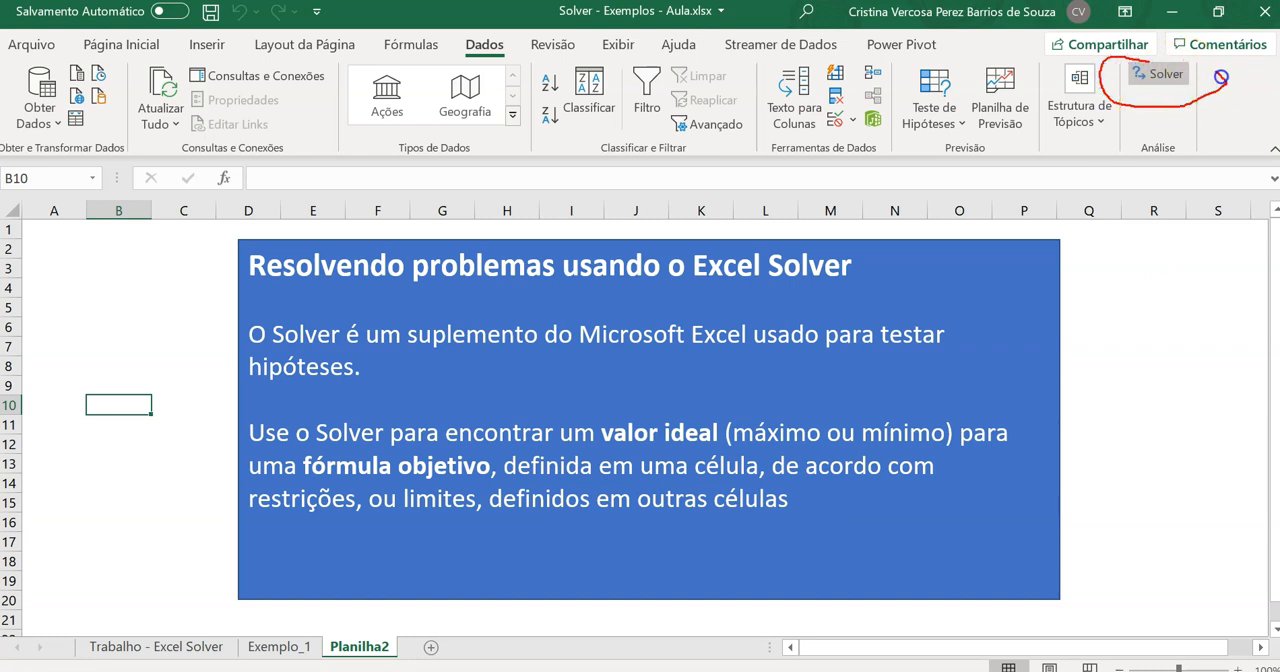
left_click_drag(1168, 125, 1186, 268)
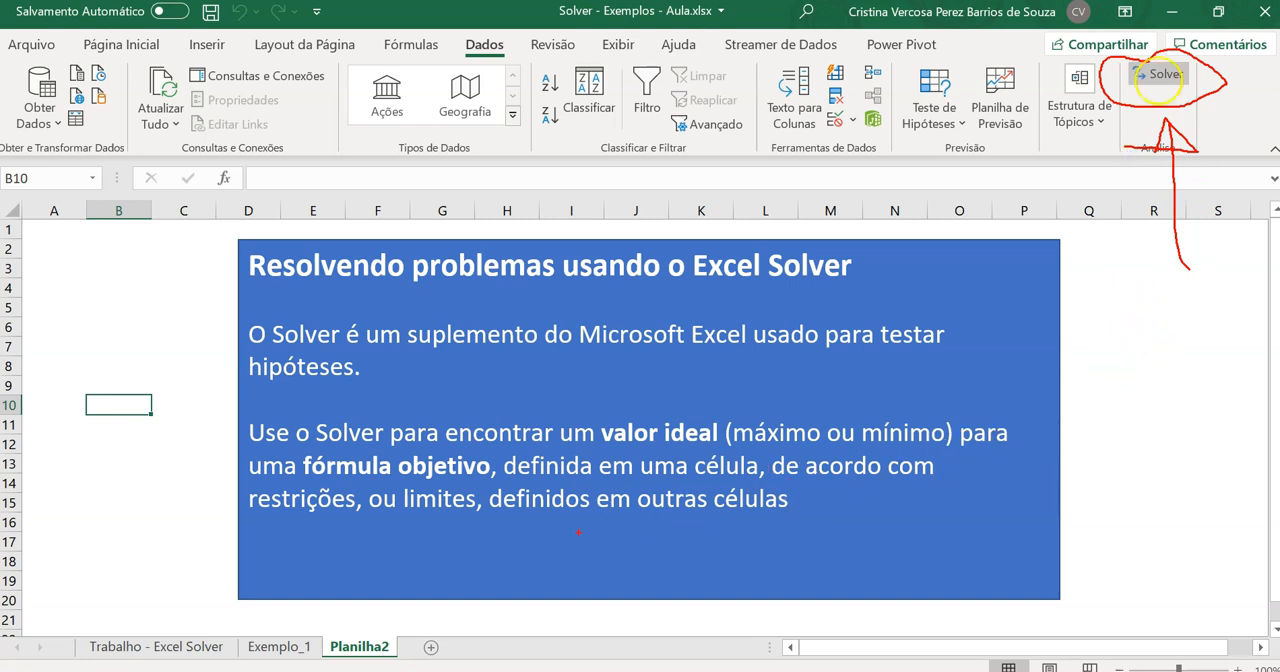
key("Escape")
Switch to Word to read the example production problem and its machine-hour tables, and return to the Excel workbook
key("alt+Tab")
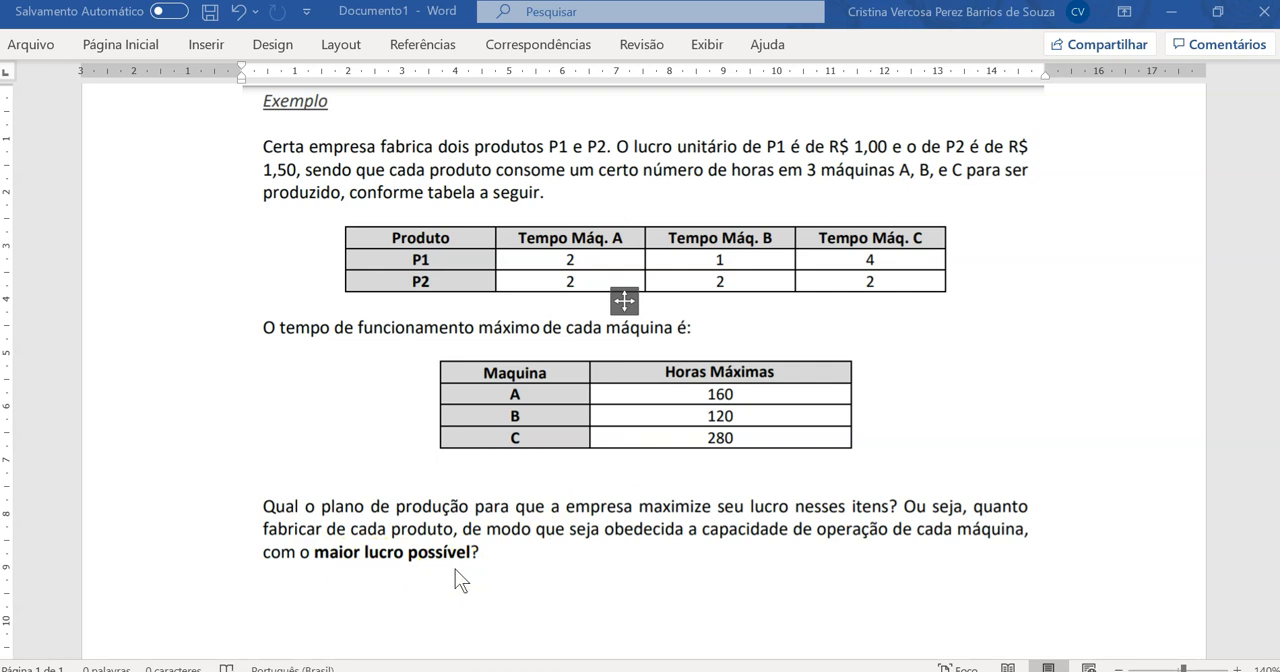
left_click(101, 667)
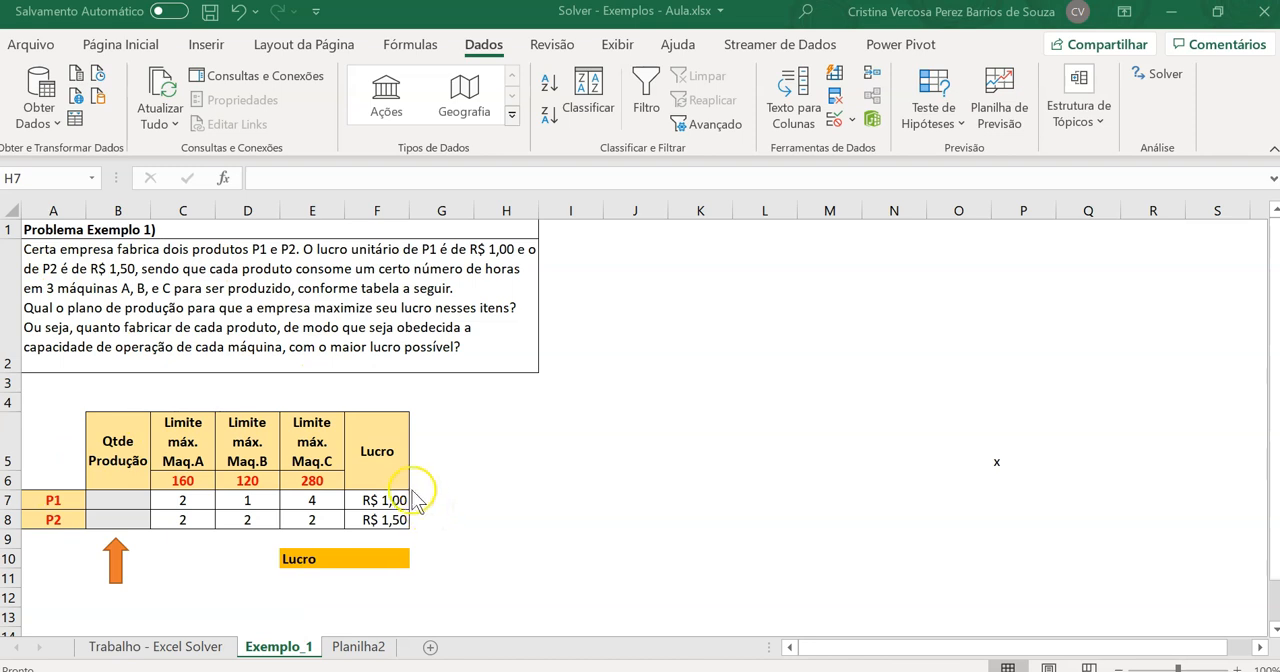
Examine the product rows P1 and P2, the table headings and the maximum-hour limits of machines A, B and C
left_click(65, 499)
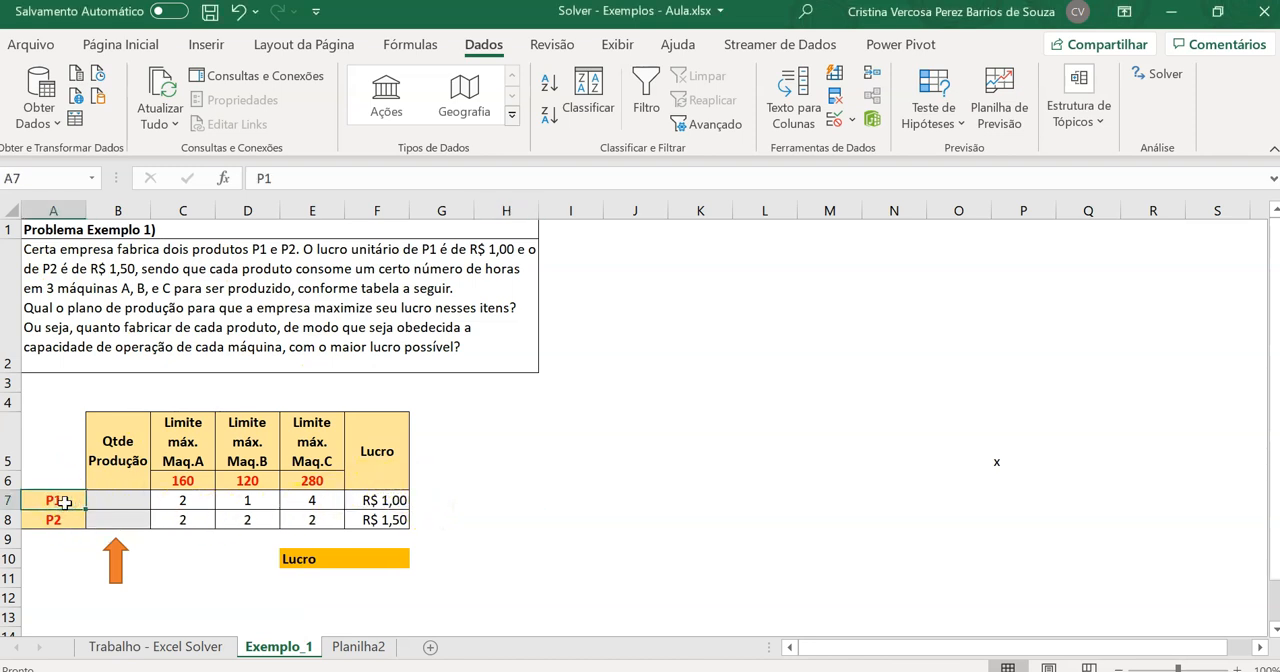
left_click(58, 521)
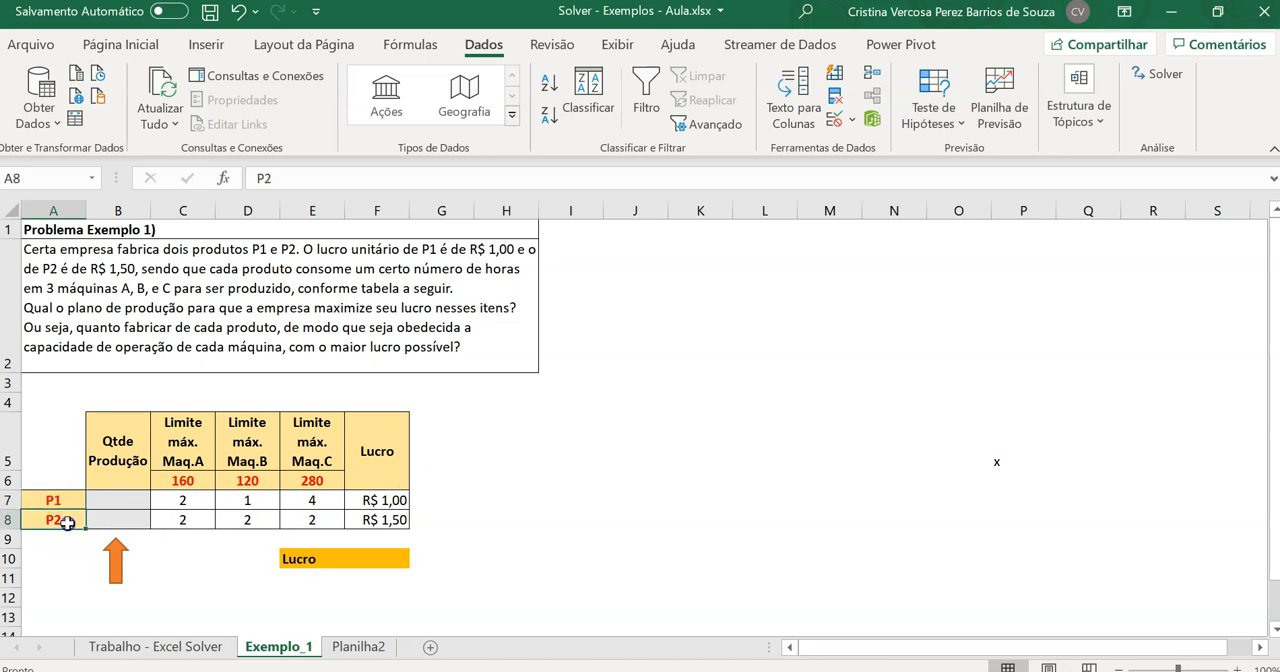
left_click_drag(70, 502, 62, 520)
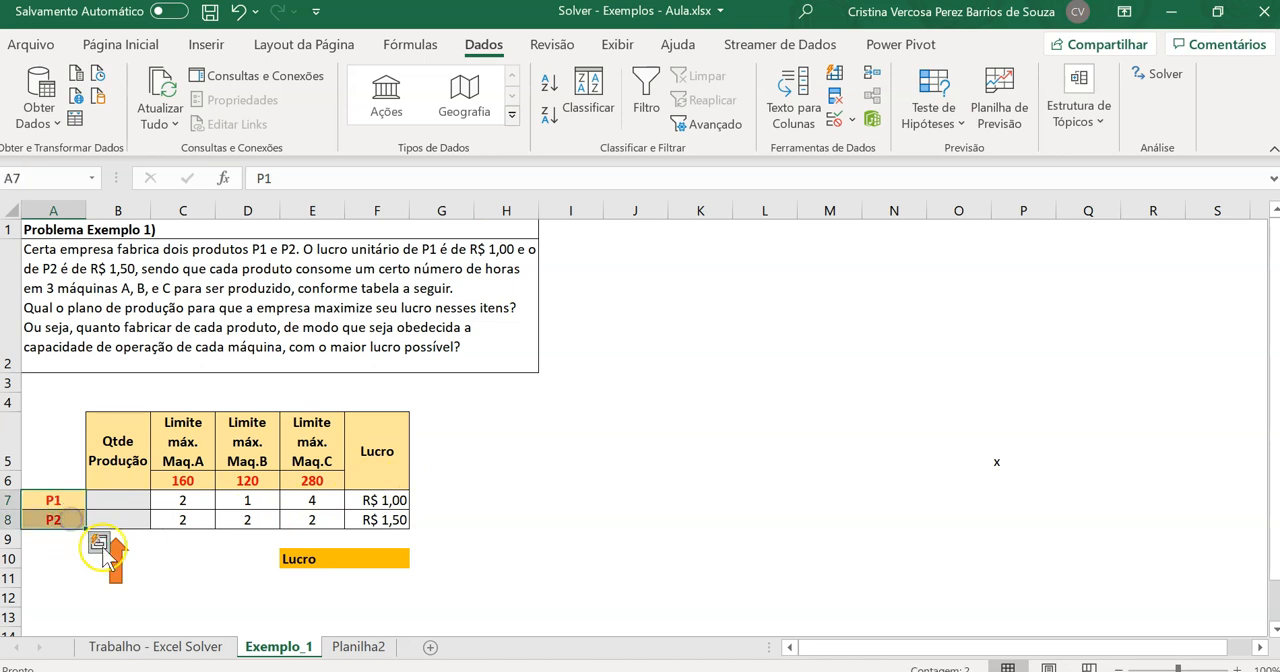
left_click(64, 513)
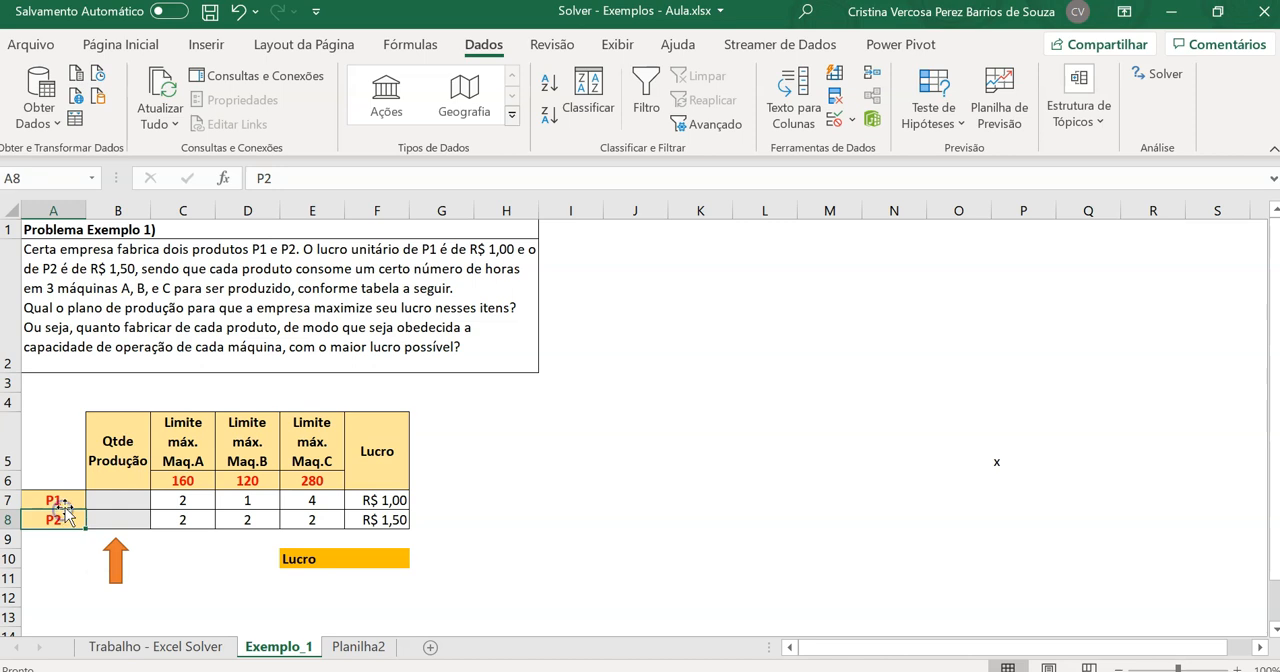
left_click_drag(69, 499, 403, 497)
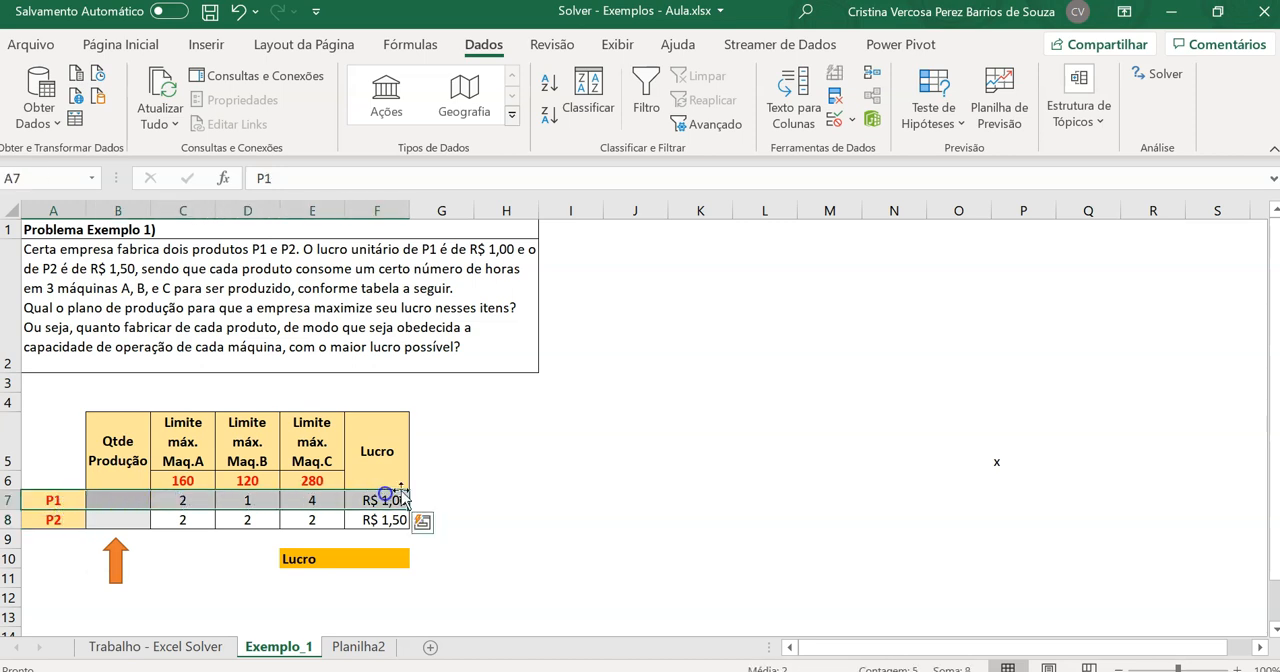
left_click(121, 437)
left_click_drag(121, 437, 376, 450)
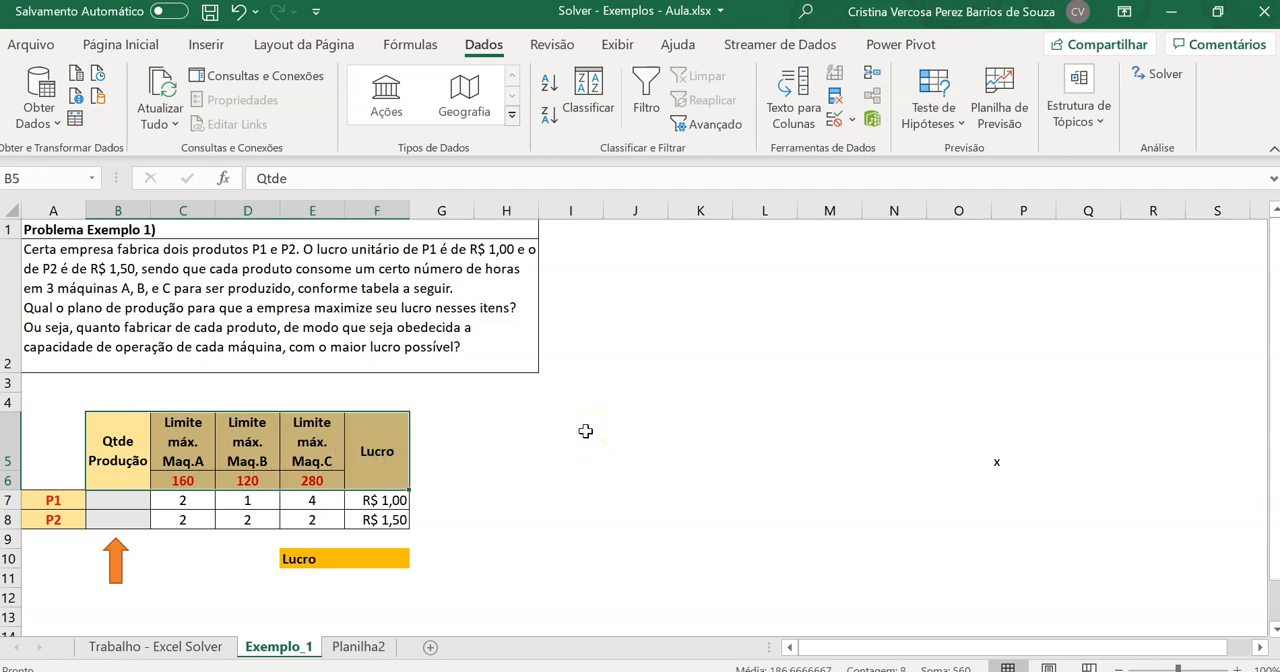
left_click(185, 479)
left_click(258, 476)
left_click(304, 481)
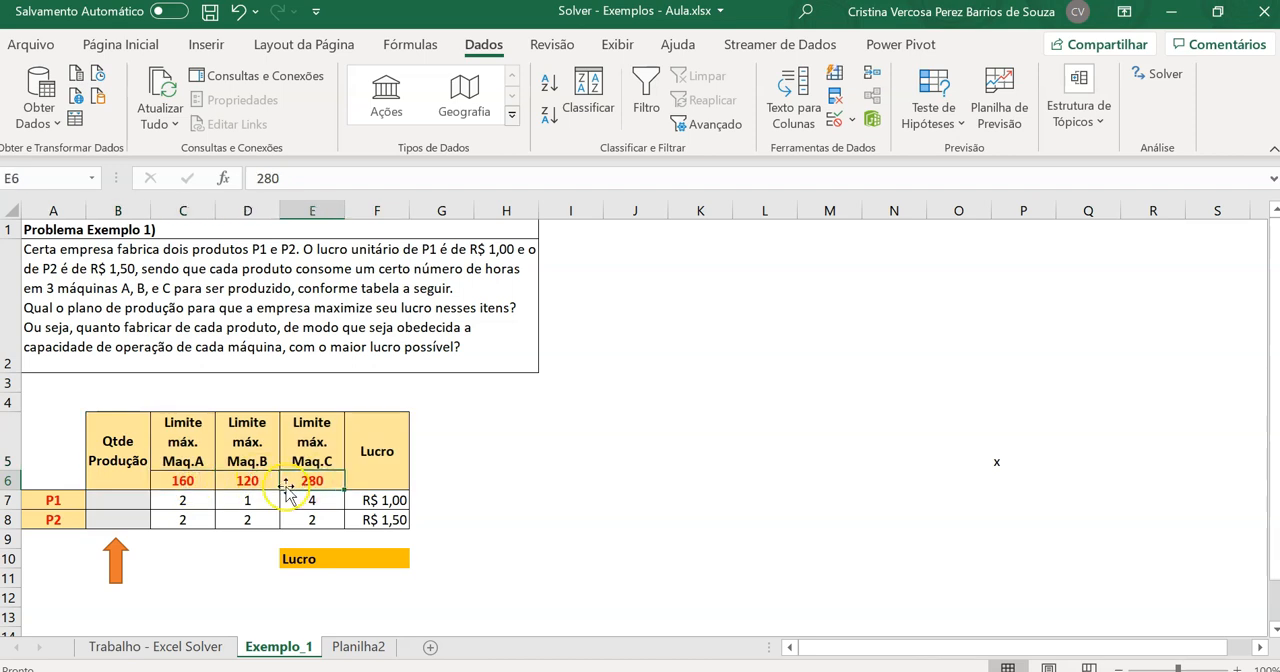
left_click(187, 485)
left_click(245, 479)
left_click(324, 478)
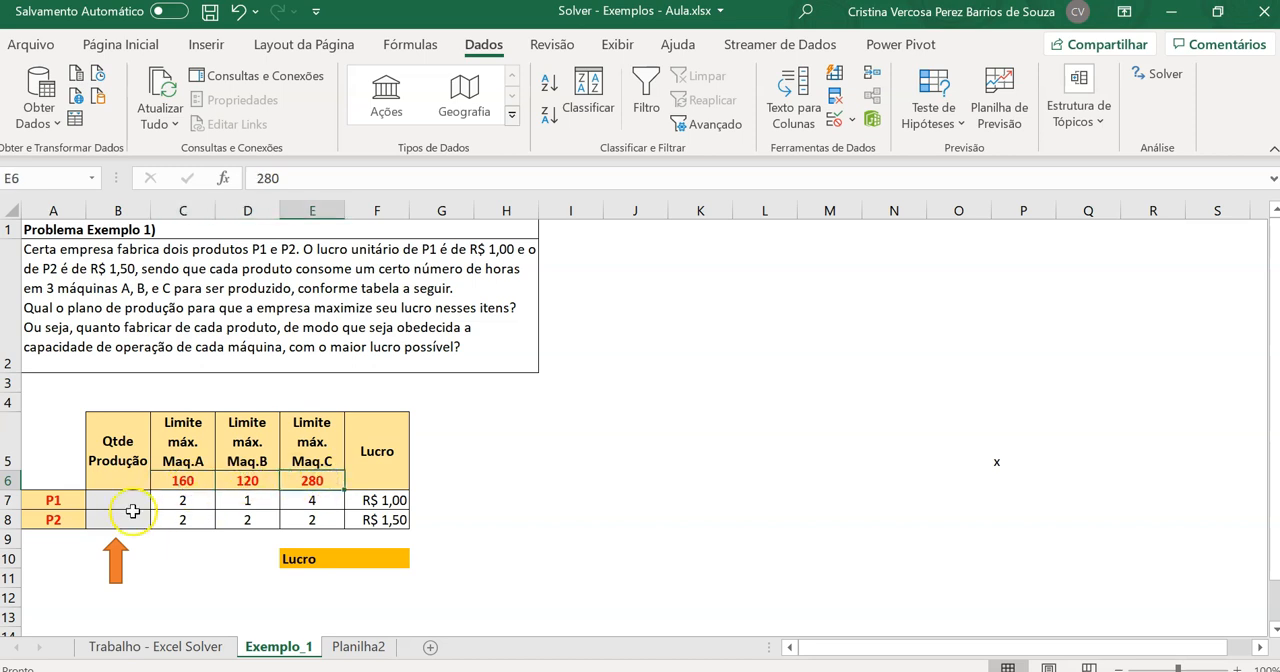
Examine the hours each product takes on machines A, B and C and the unit profits of P1 and P2
left_click(66, 506)
left_click(192, 502)
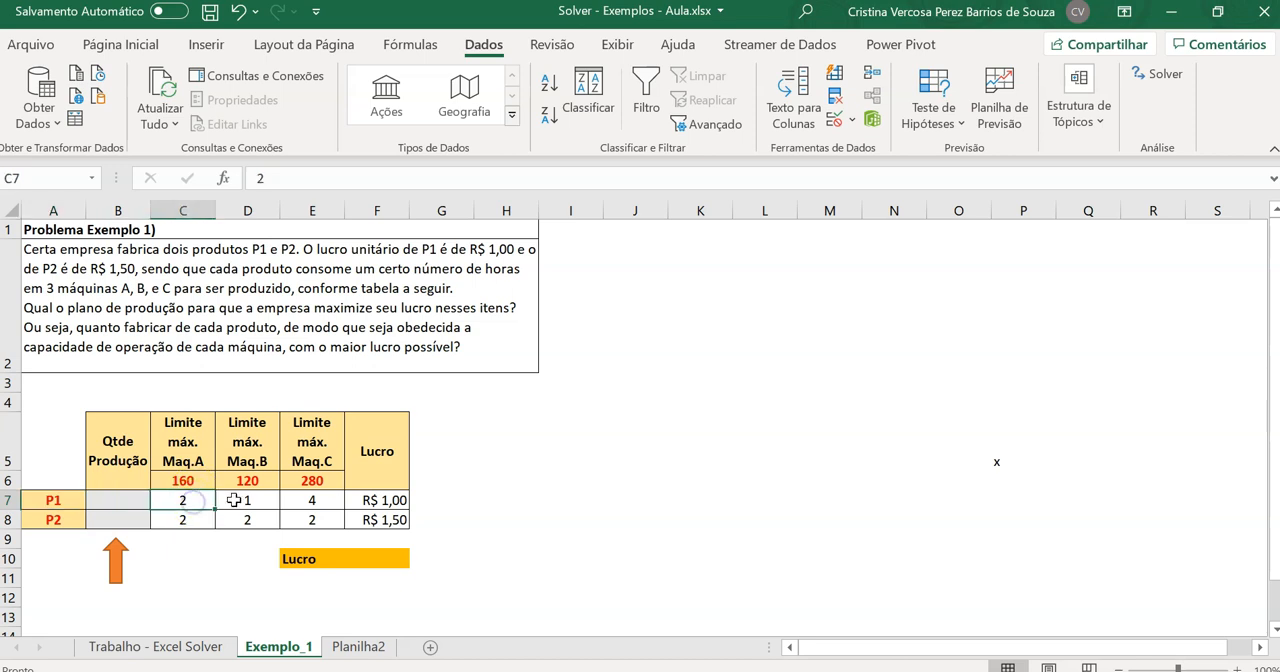
left_click(258, 504)
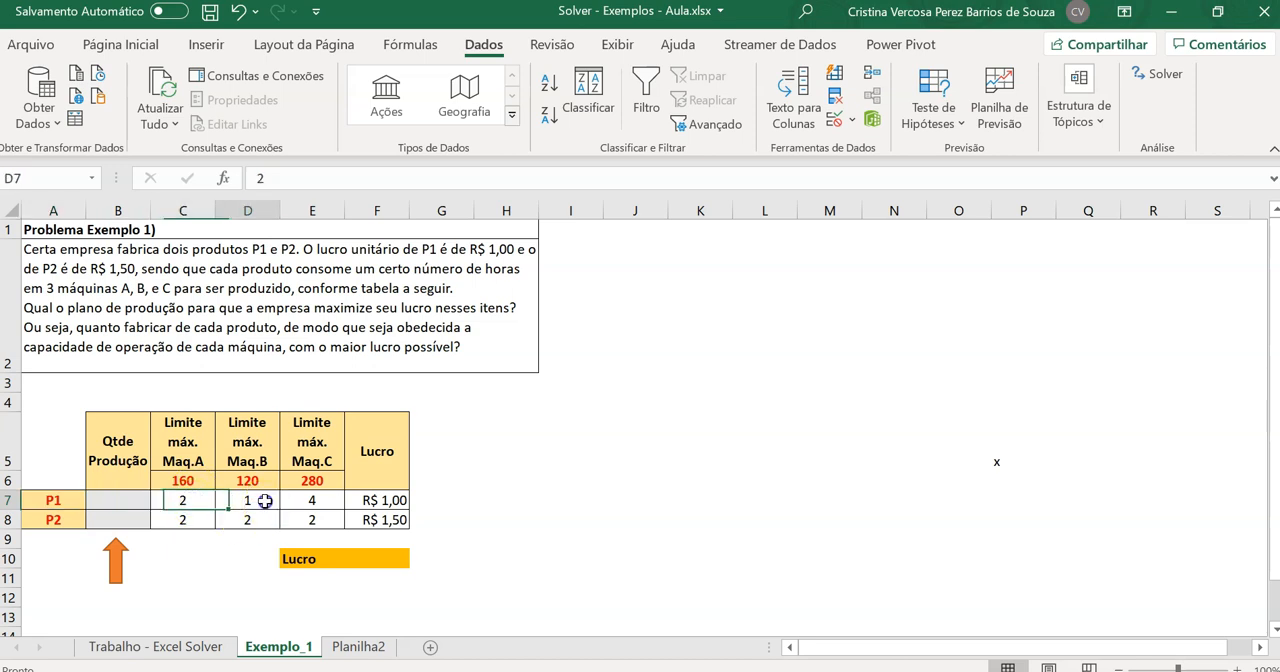
left_click(327, 545)
left_click(322, 502)
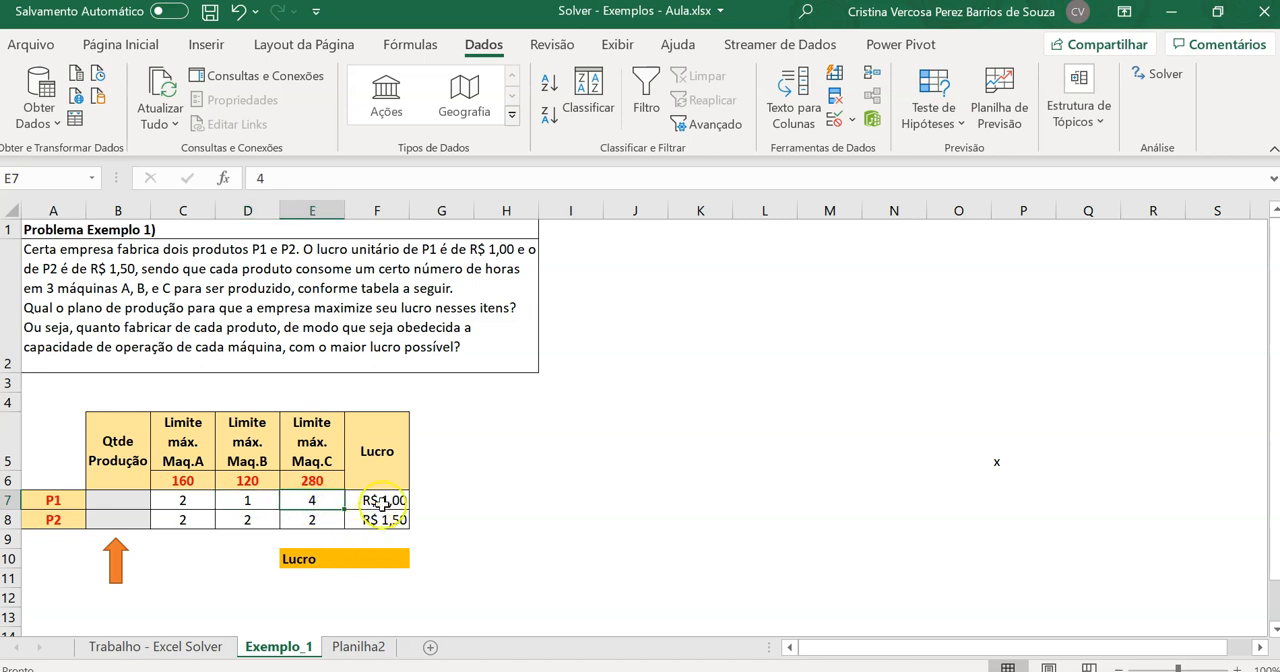
left_click(382, 501)
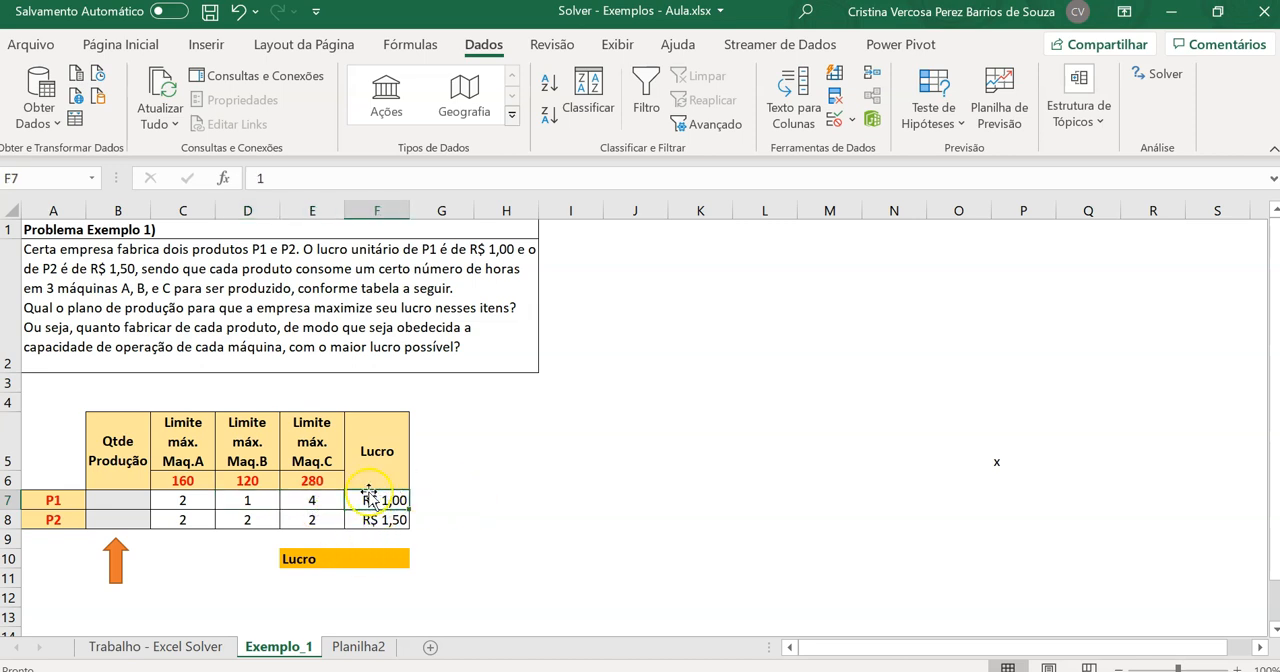
left_click_drag(33, 521, 312, 520)
left_click(392, 519)
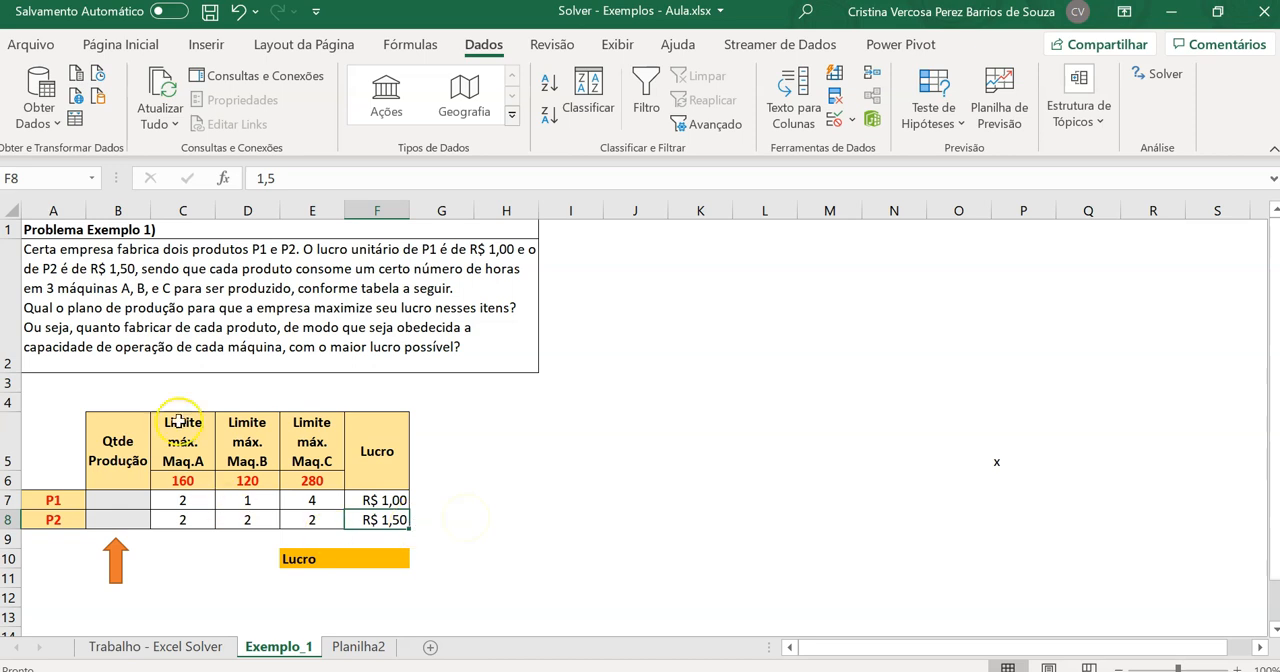
Enter an initial production quantity of 1 for both P1 and P2 in cells B7 and B8
left_click(113, 210)
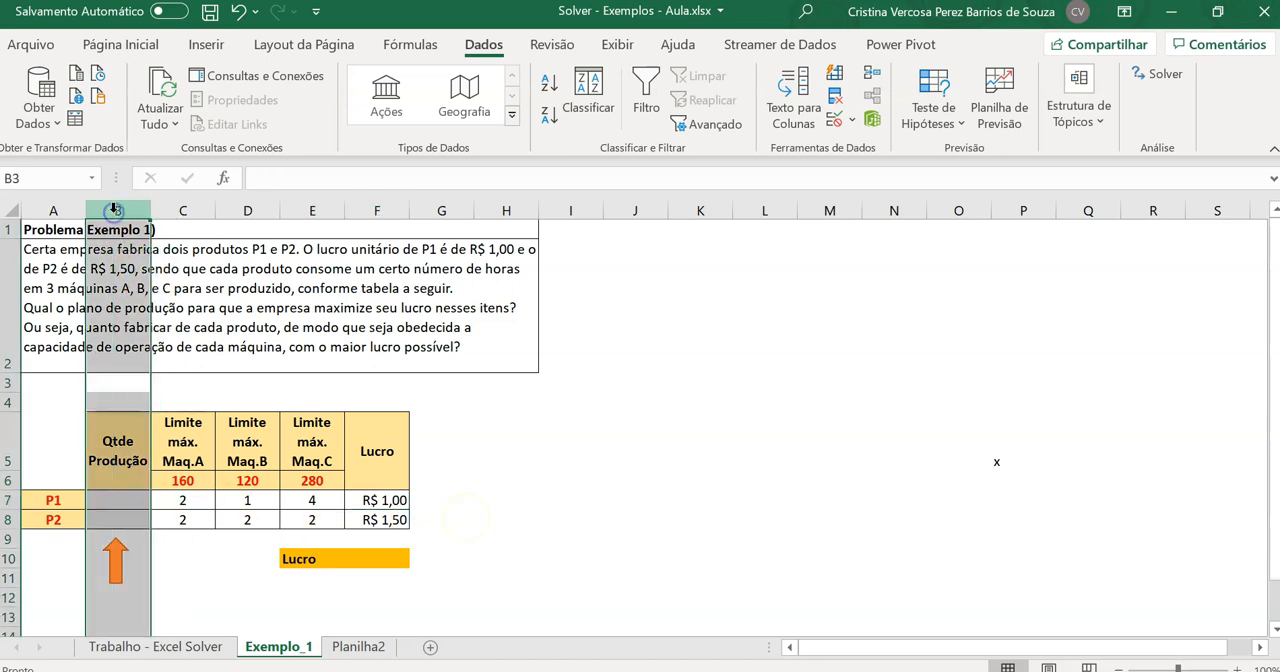
left_click(118, 445)
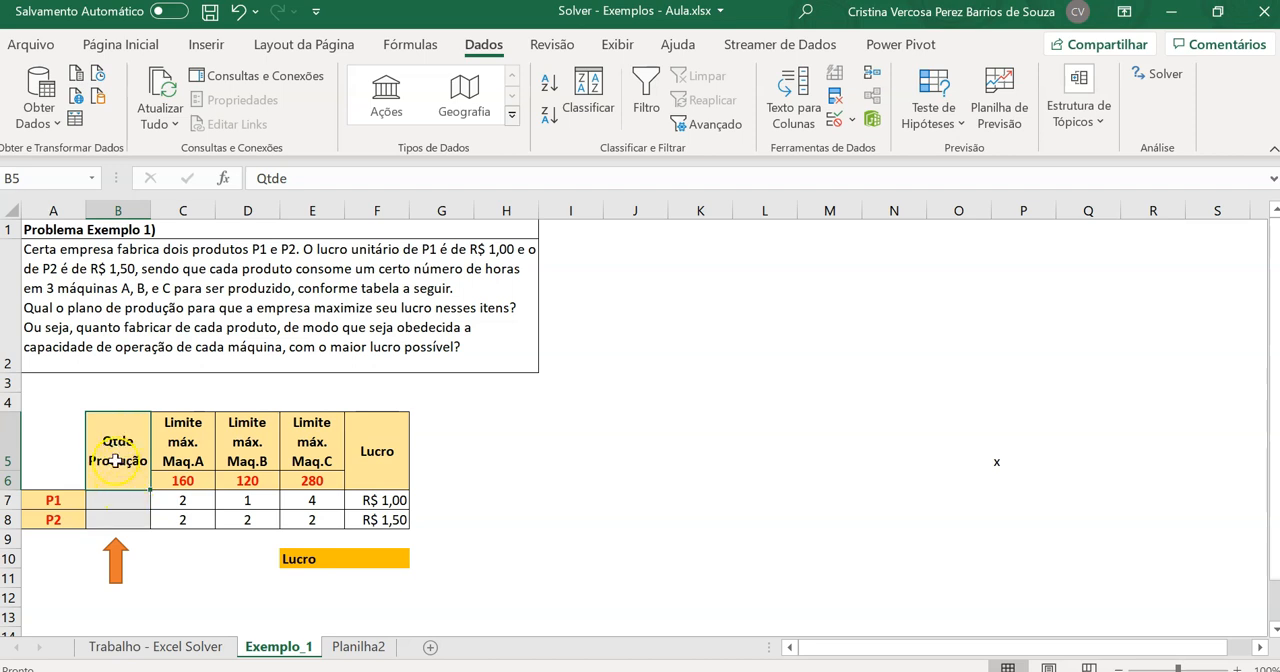
left_click(140, 503)
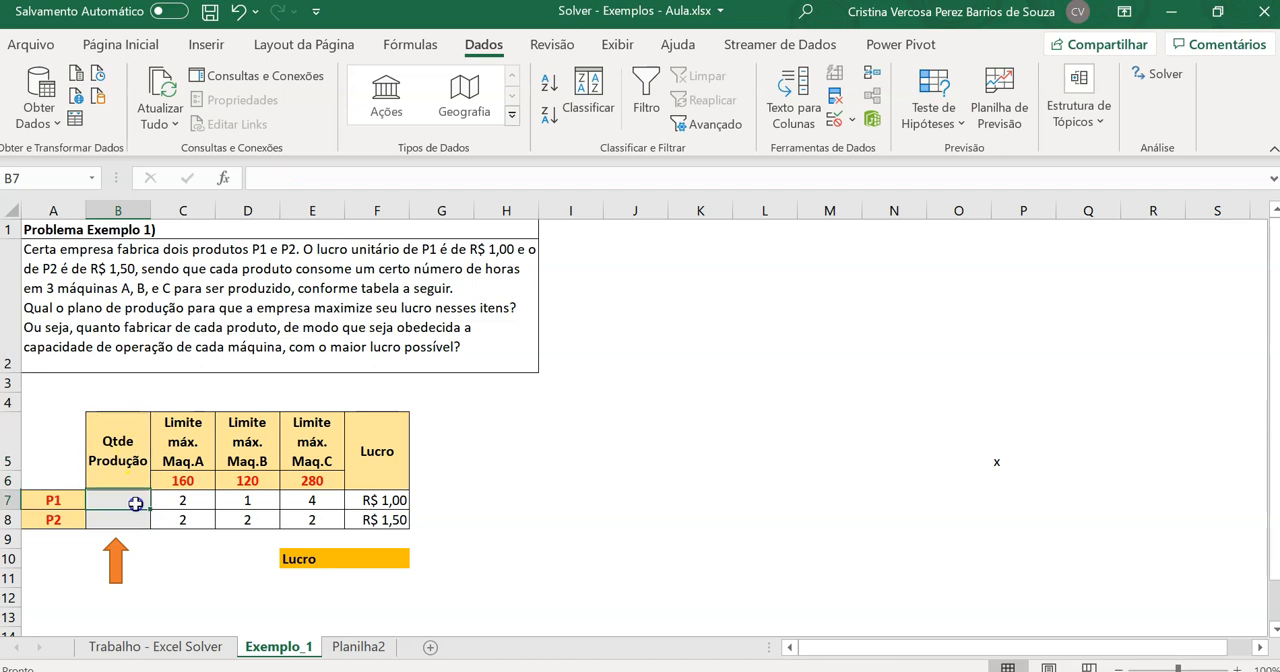
type("1")
left_click(172, 577)
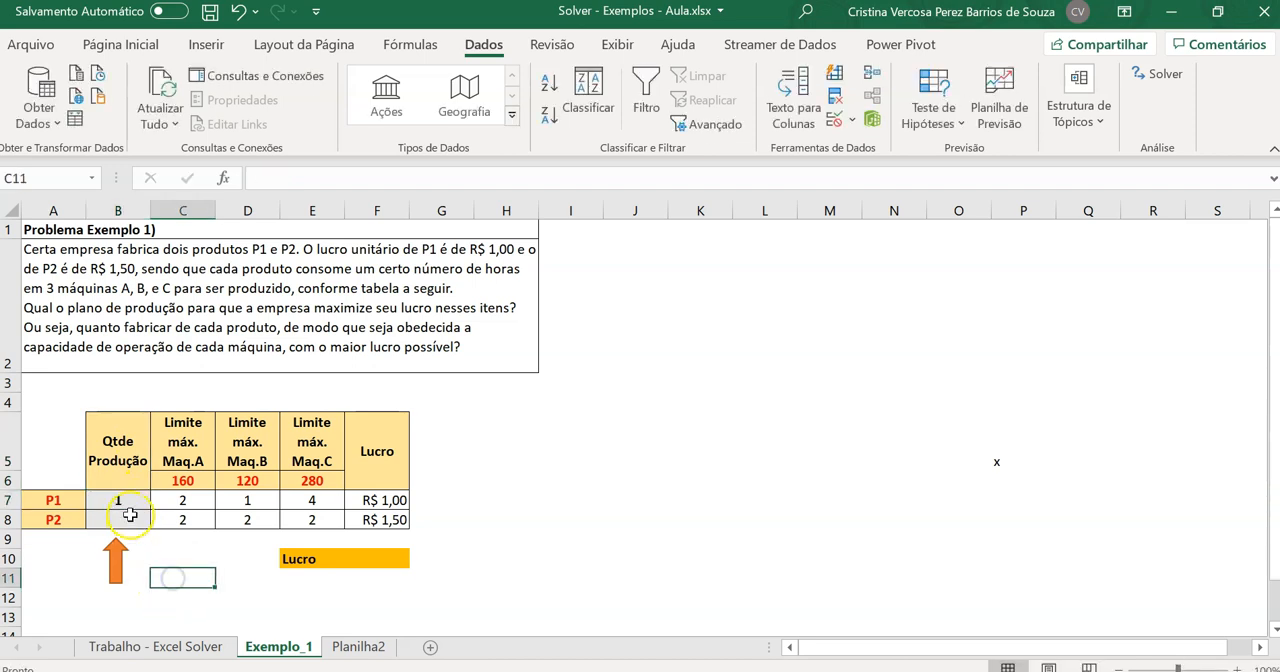
left_click(140, 520)
type("1")
left_click(172, 571)
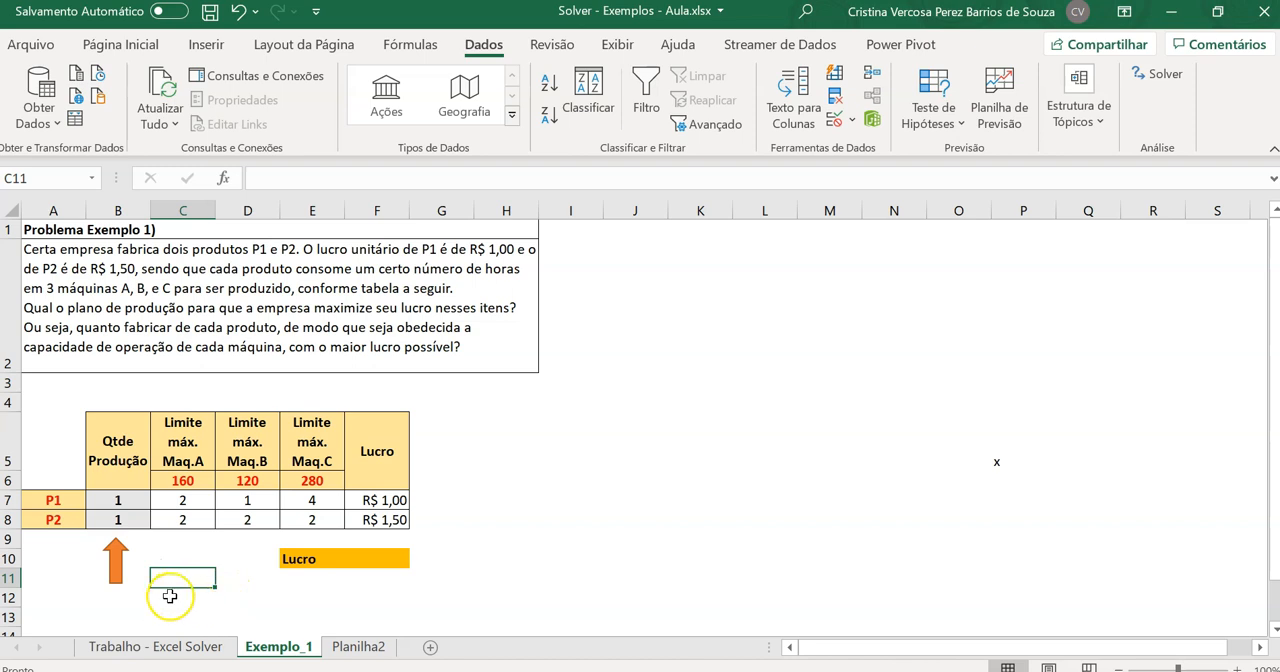
double_click(375, 556)
left_click(192, 538)
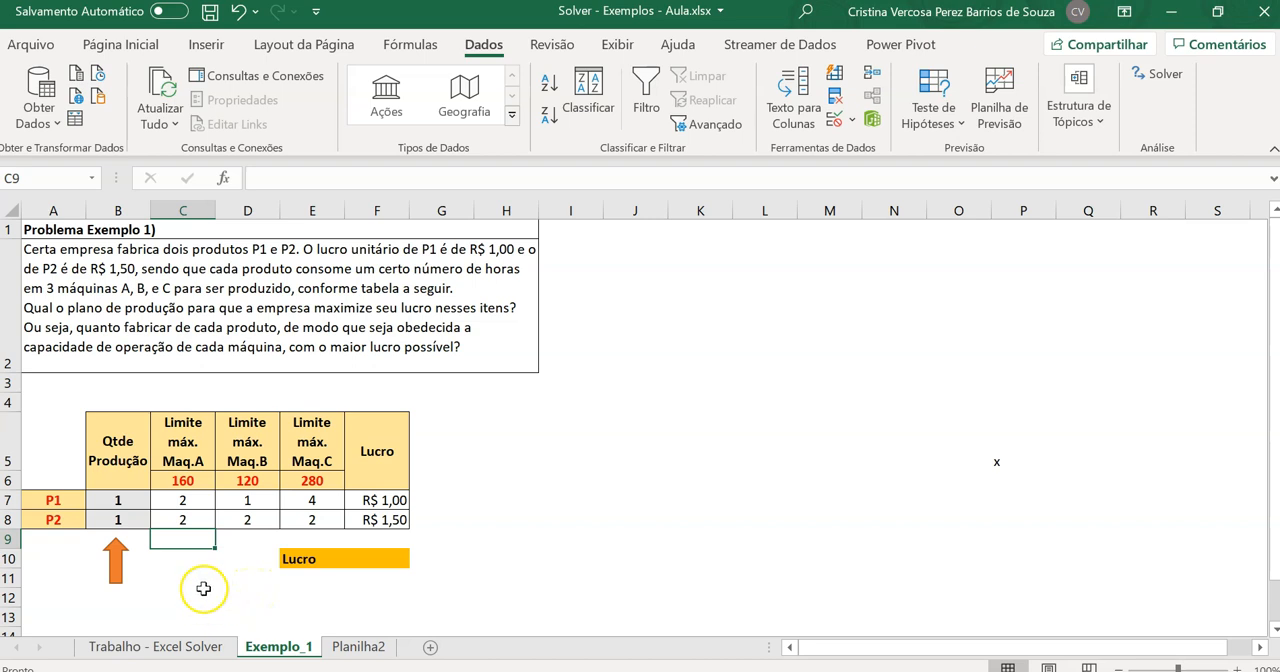
left_click(136, 499)
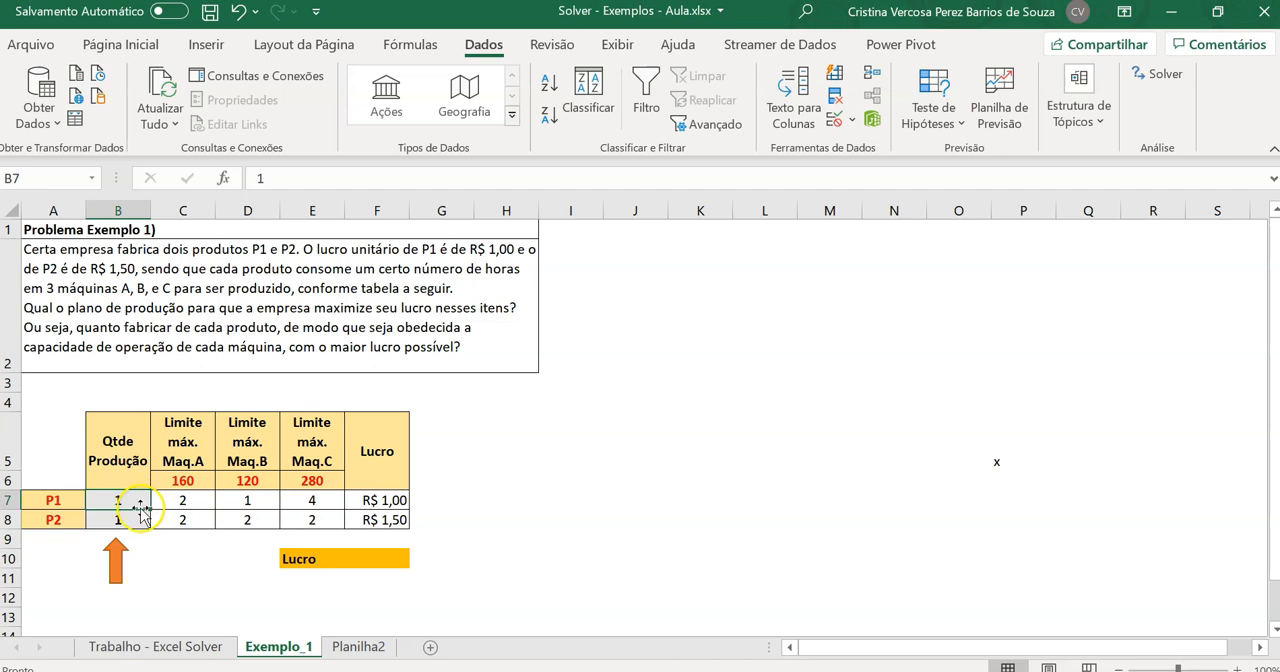
left_click(175, 505)
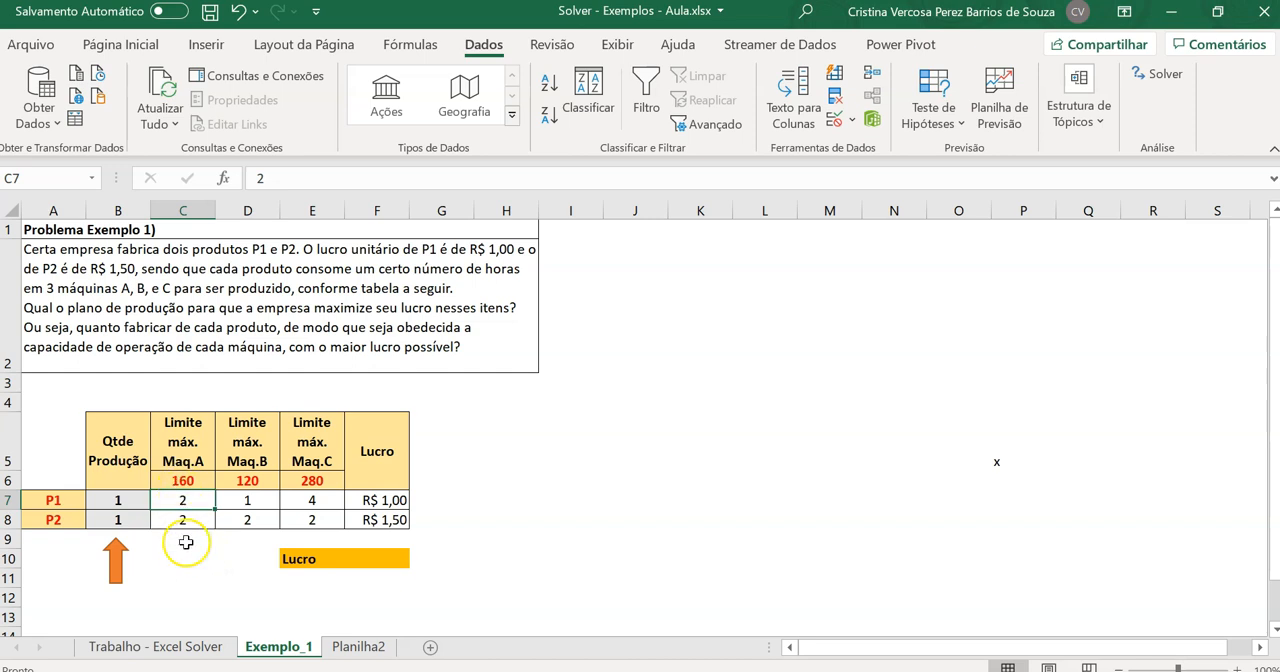
Enter the formula =SOMARPRODUTO(B7:B8;C7:C8) in cell C9 to total machine A's hours
left_click(185, 543)
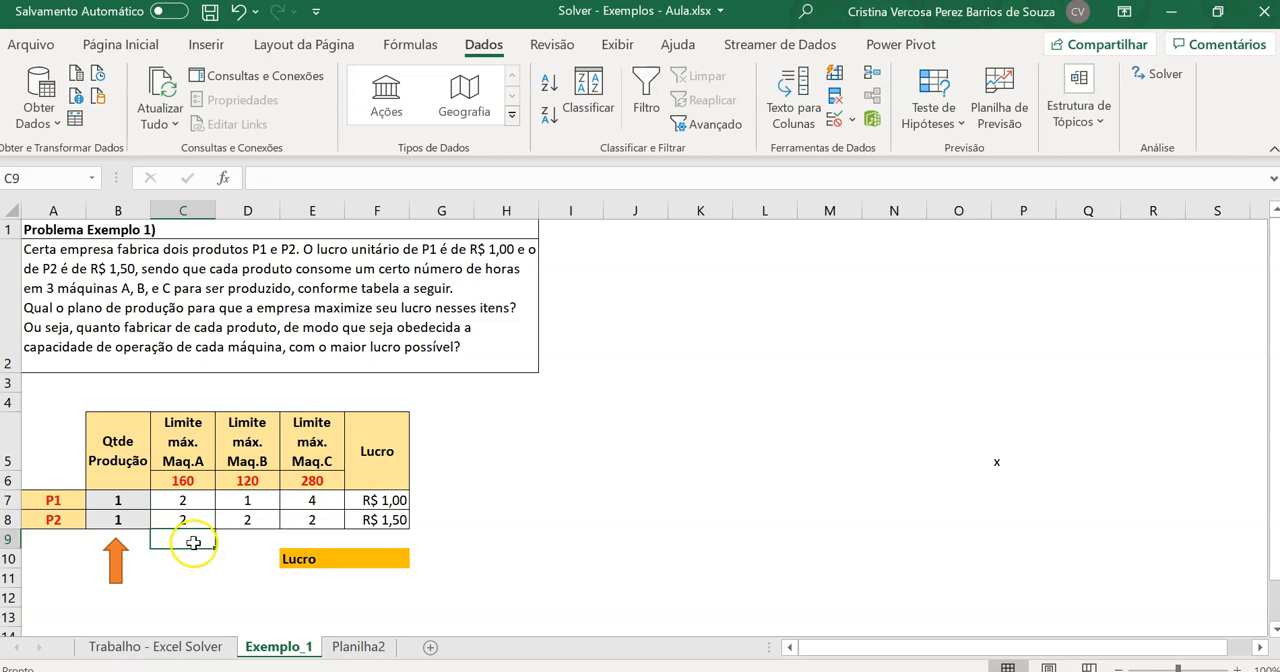
type("=")
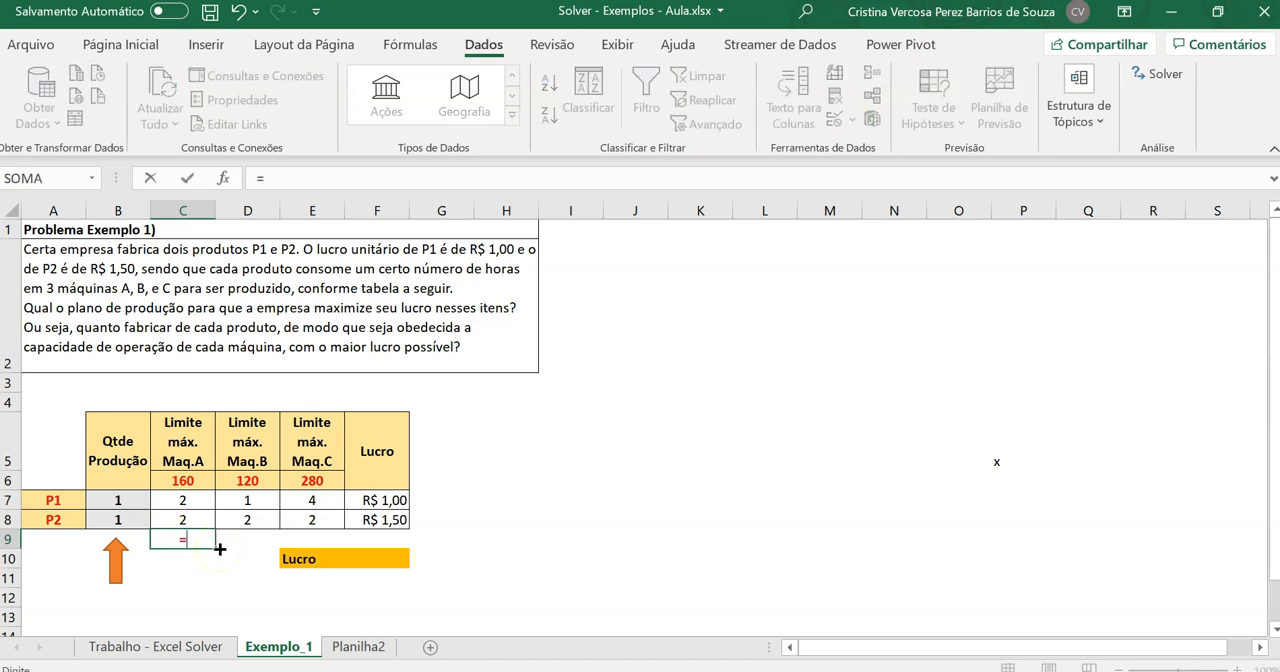
type("somar")
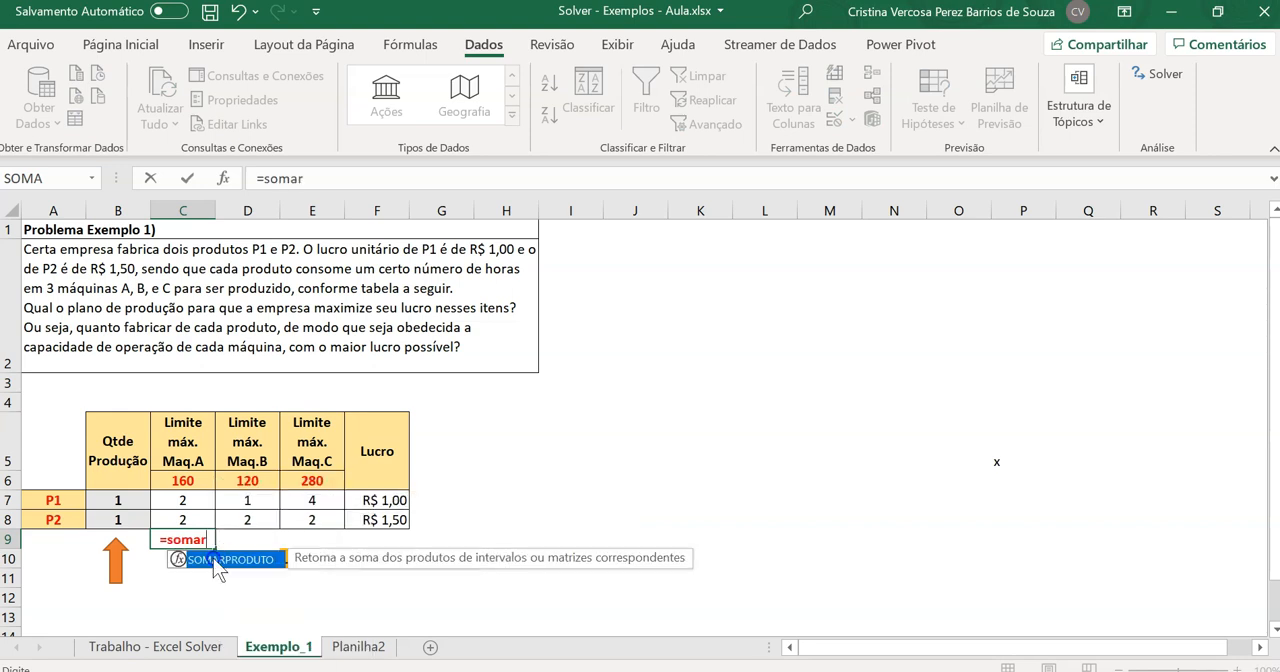
double_click(218, 560)
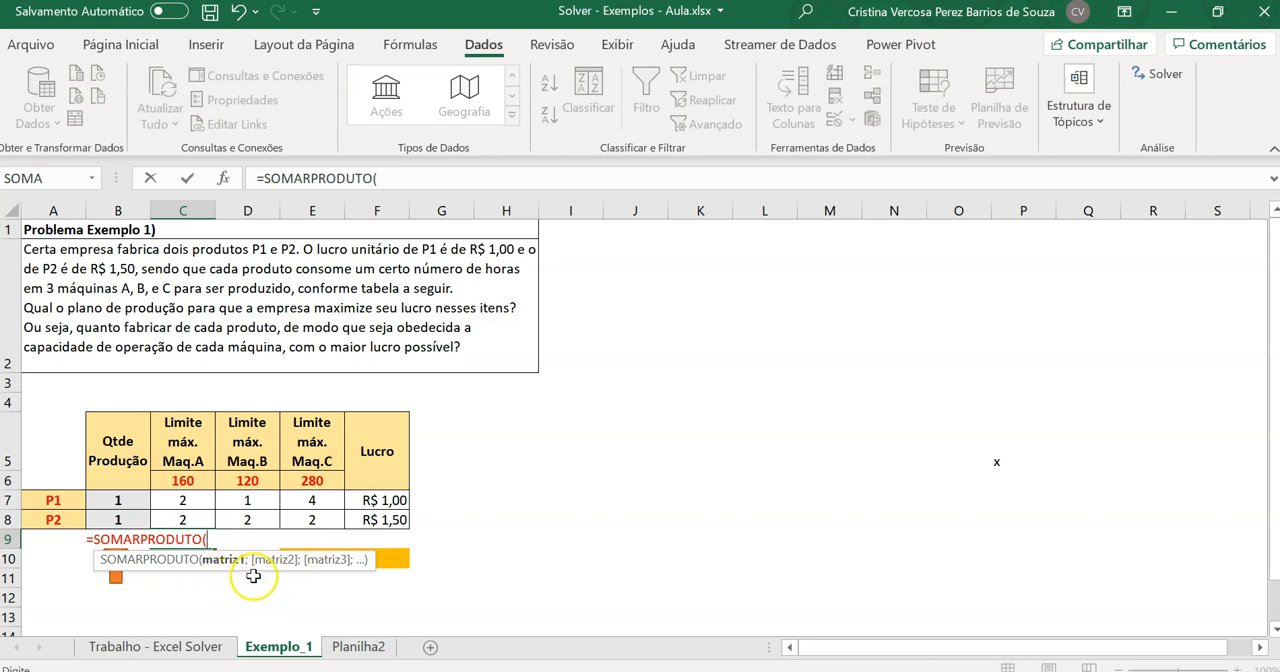
left_click(122, 501)
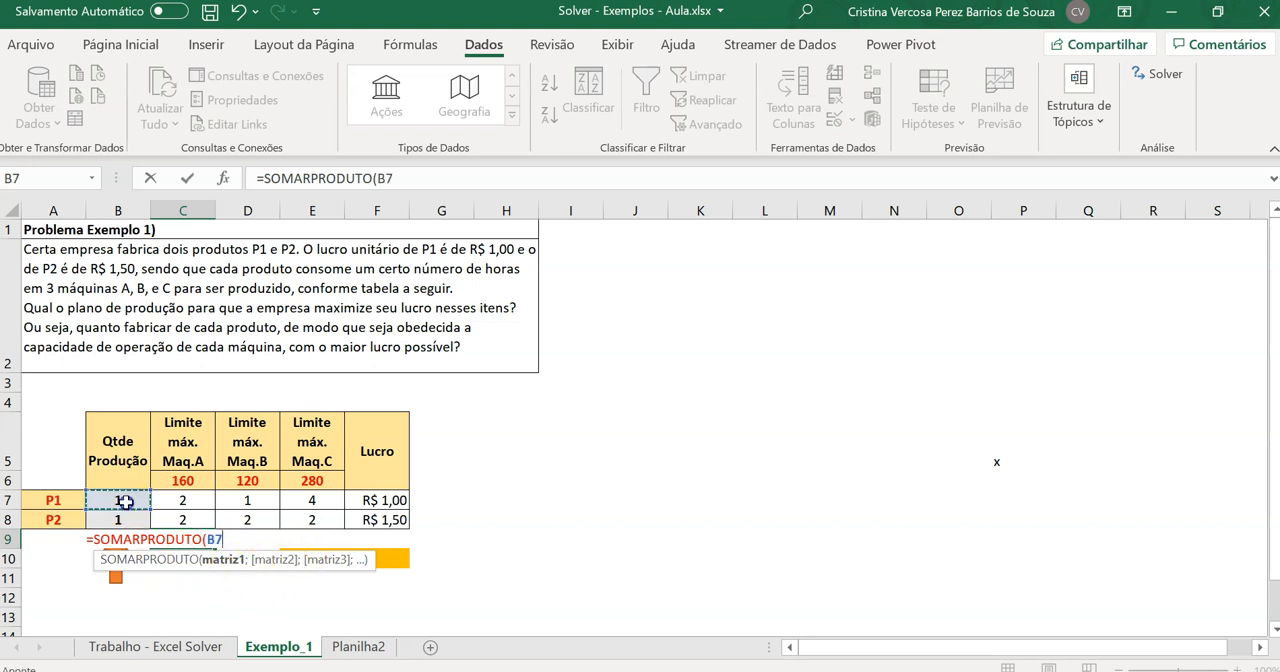
left_click_drag(122, 501, 118, 520)
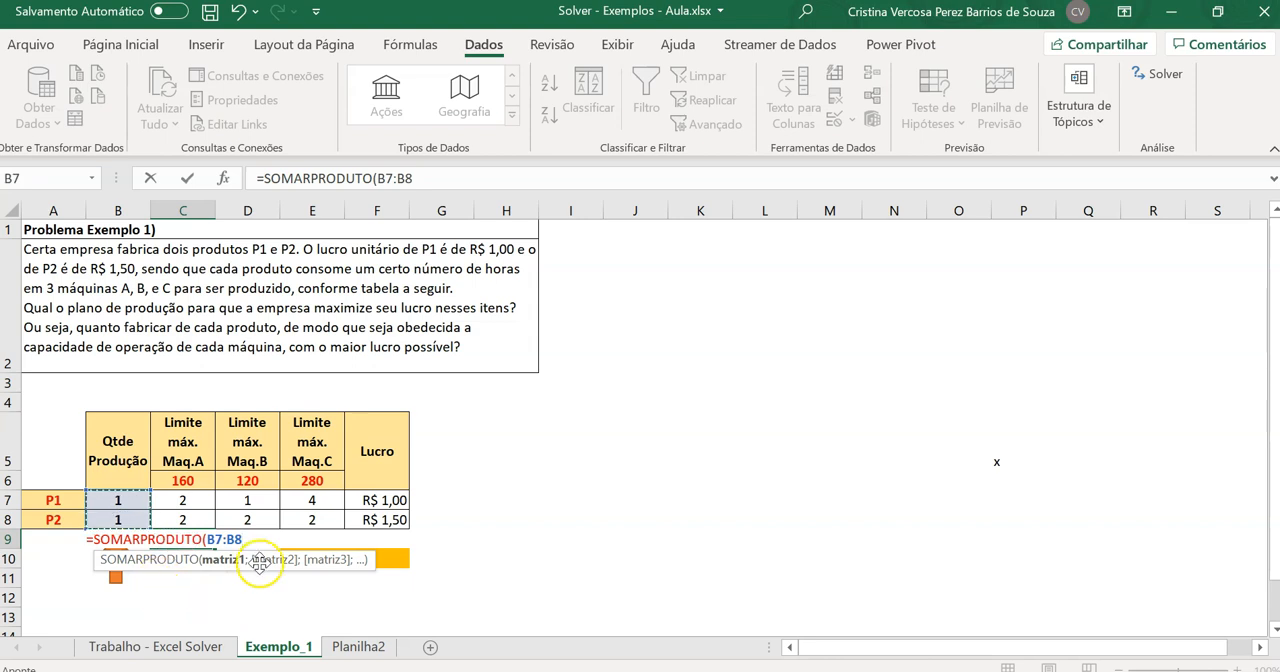
type(";")
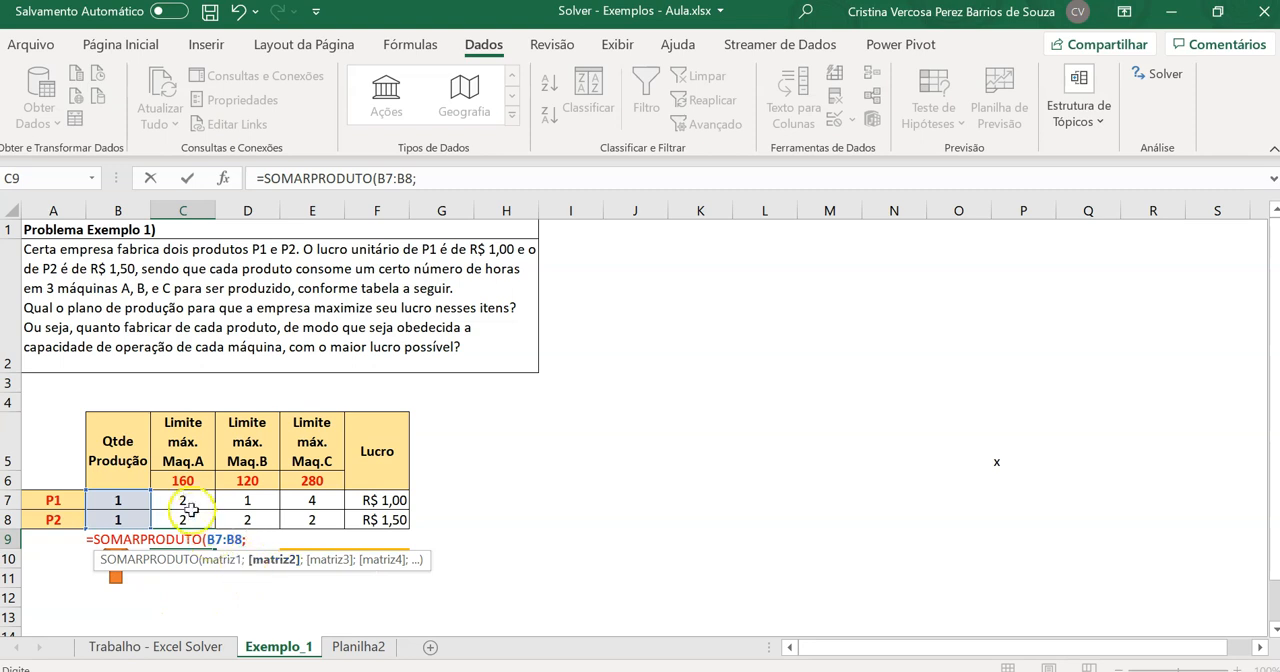
left_click_drag(183, 500, 188, 512)
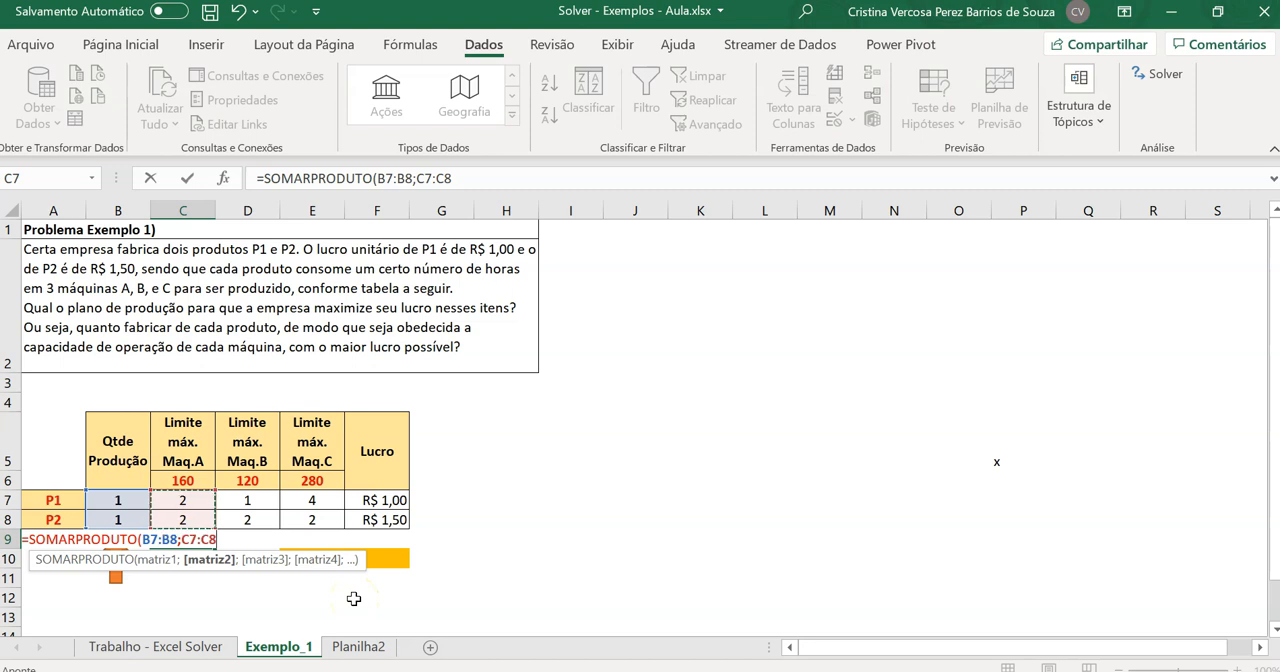
type(")")
key("Return")
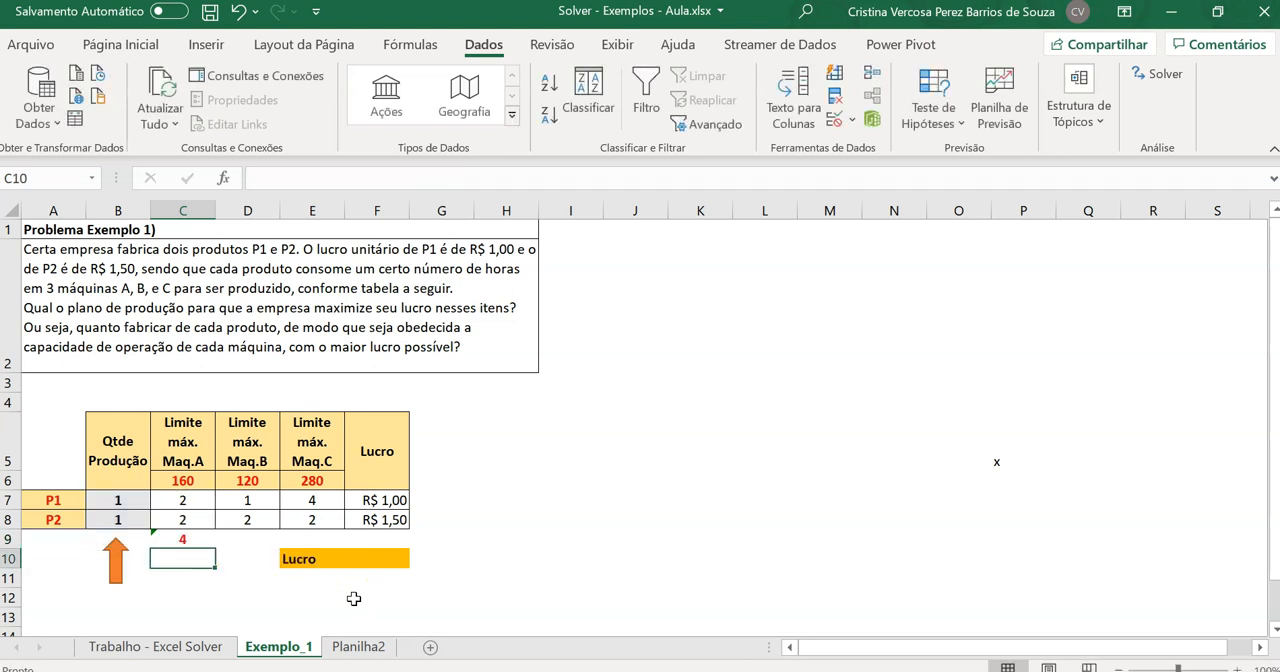
Ignore the formula error flagged on machine A's total in cell C9
left_click(183, 539)
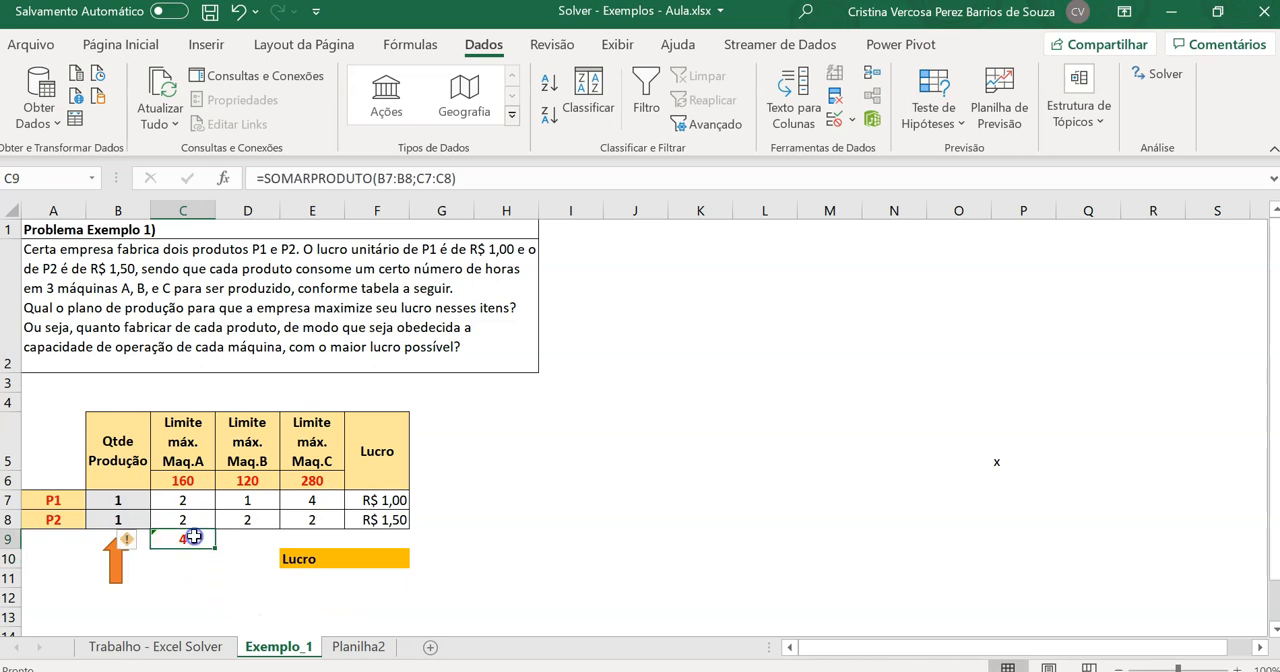
left_click(133, 540)
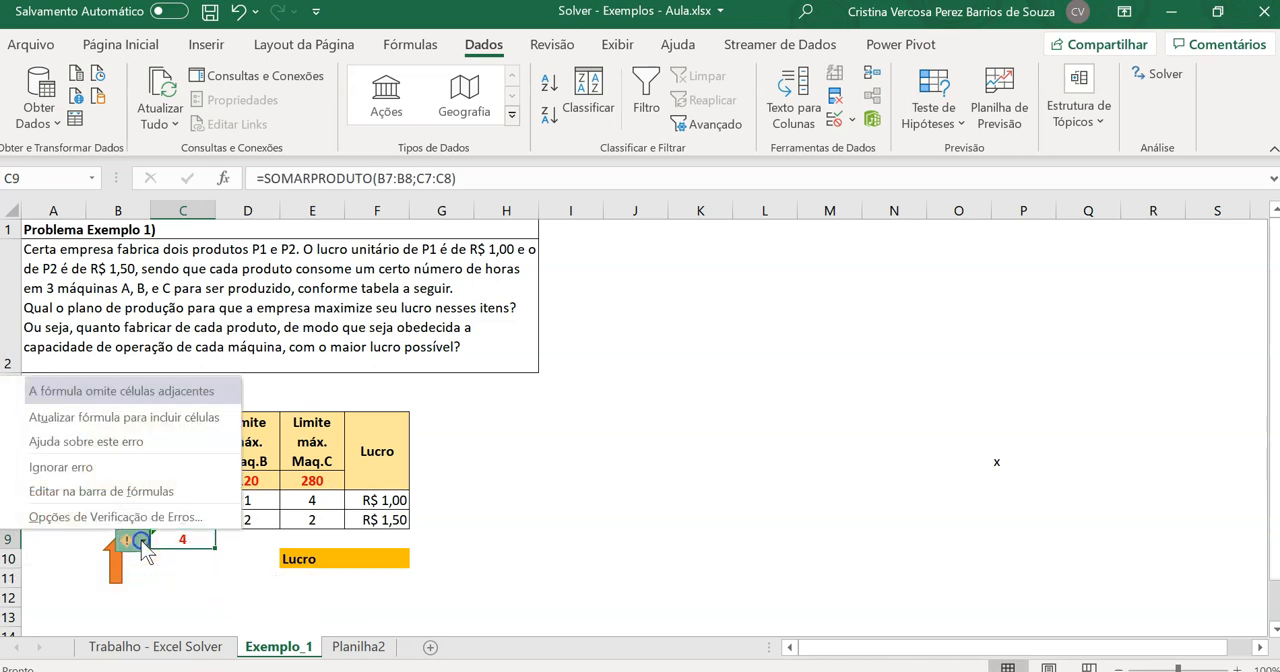
left_click(89, 468)
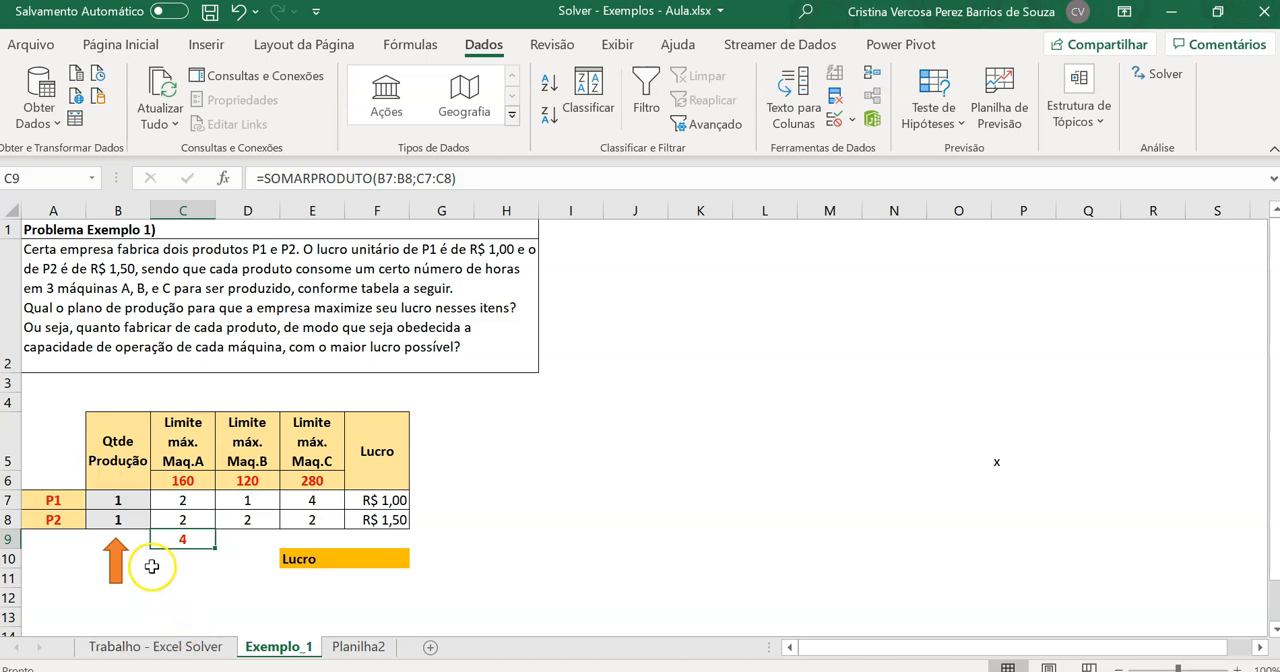
Set the production quantity of P1 in B7 to 2 and compare machine A's total in C9 with its limit in C6
left_click(118, 506)
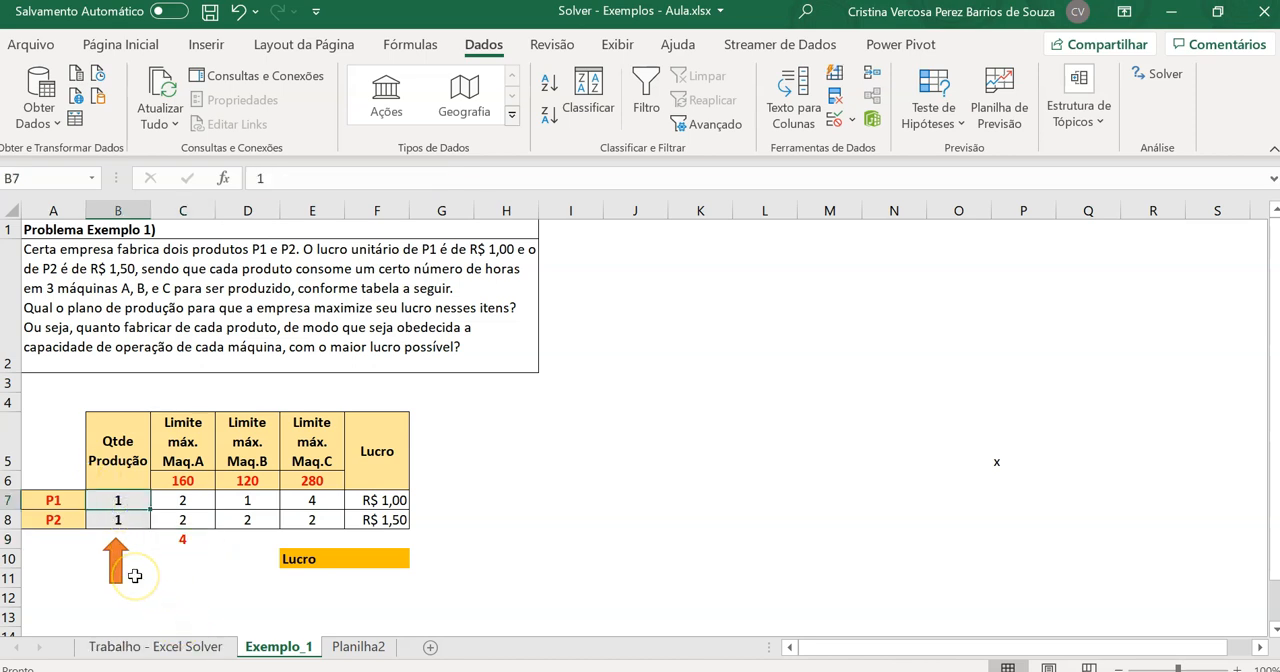
type("2")
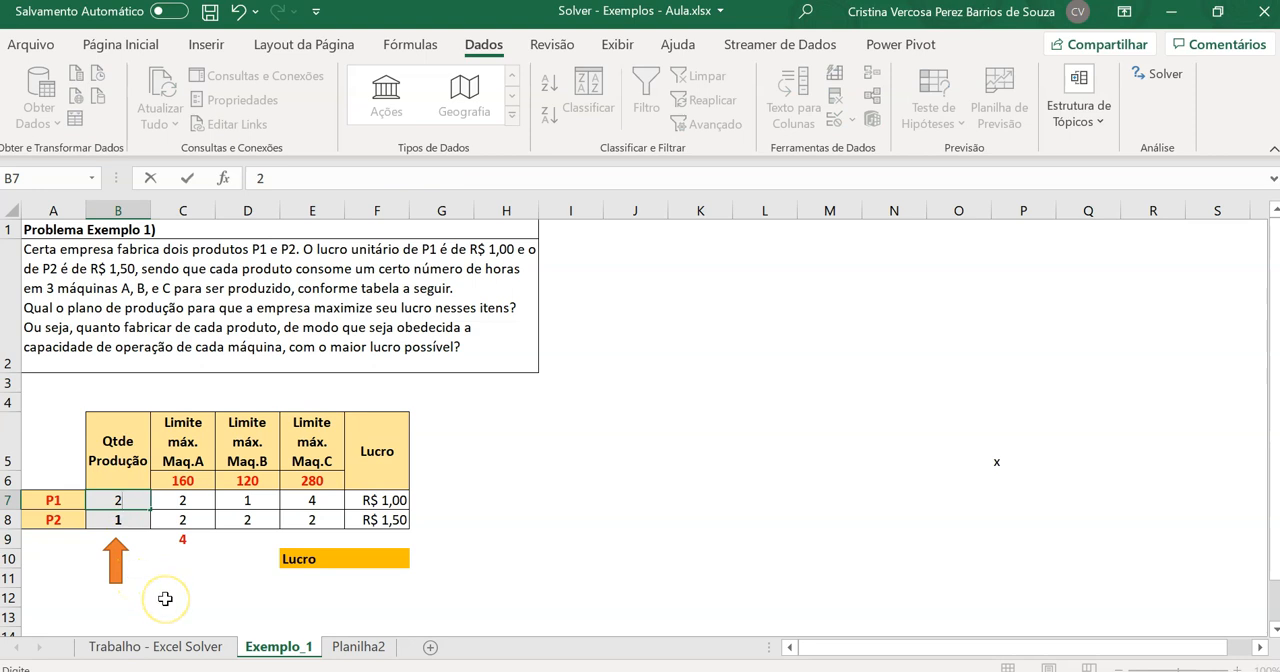
left_click(165, 598)
left_click(129, 500)
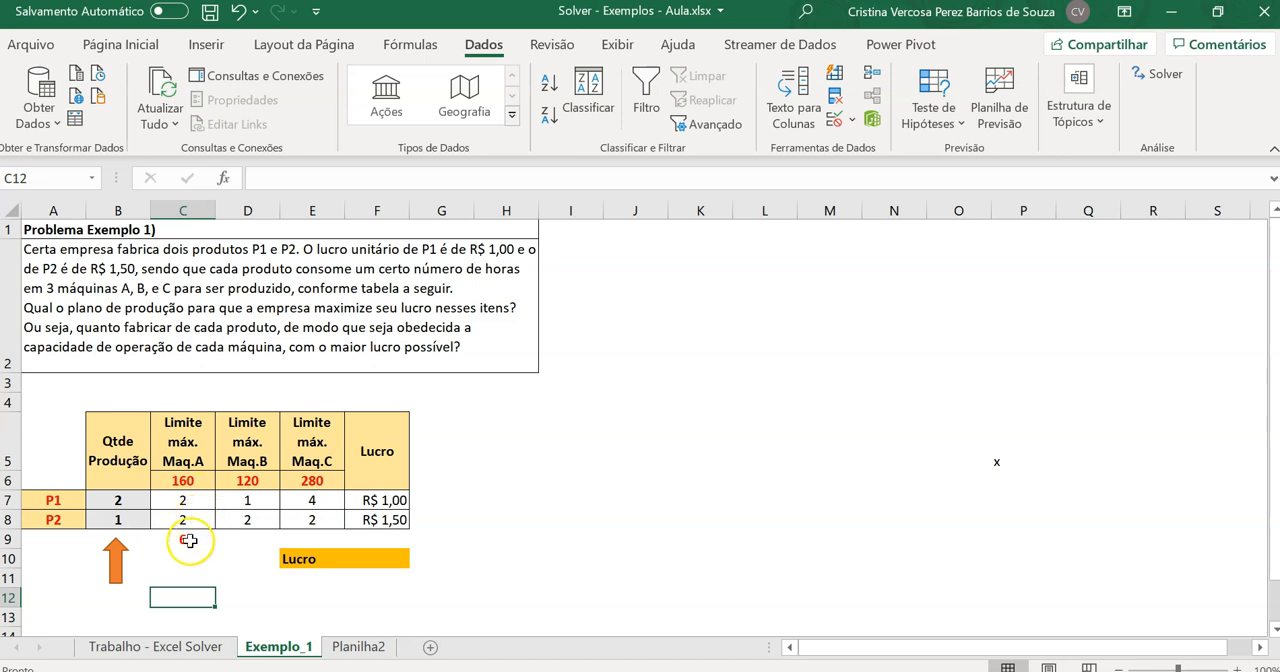
left_click(187, 540)
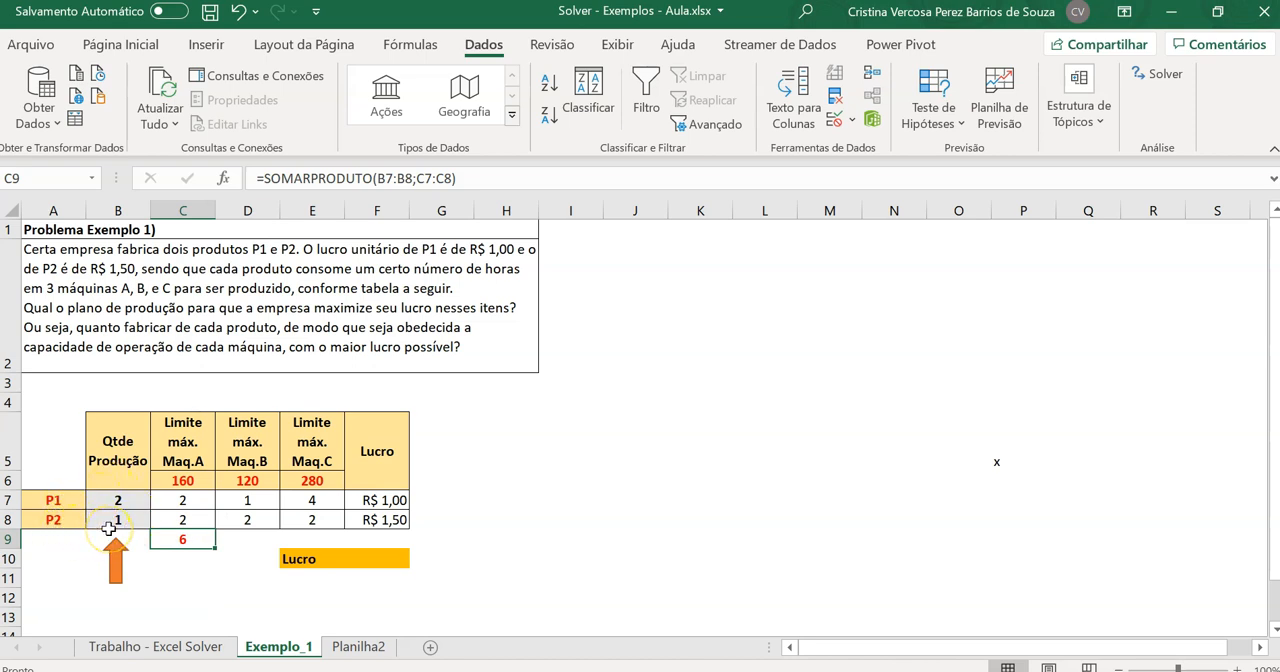
left_click(193, 486)
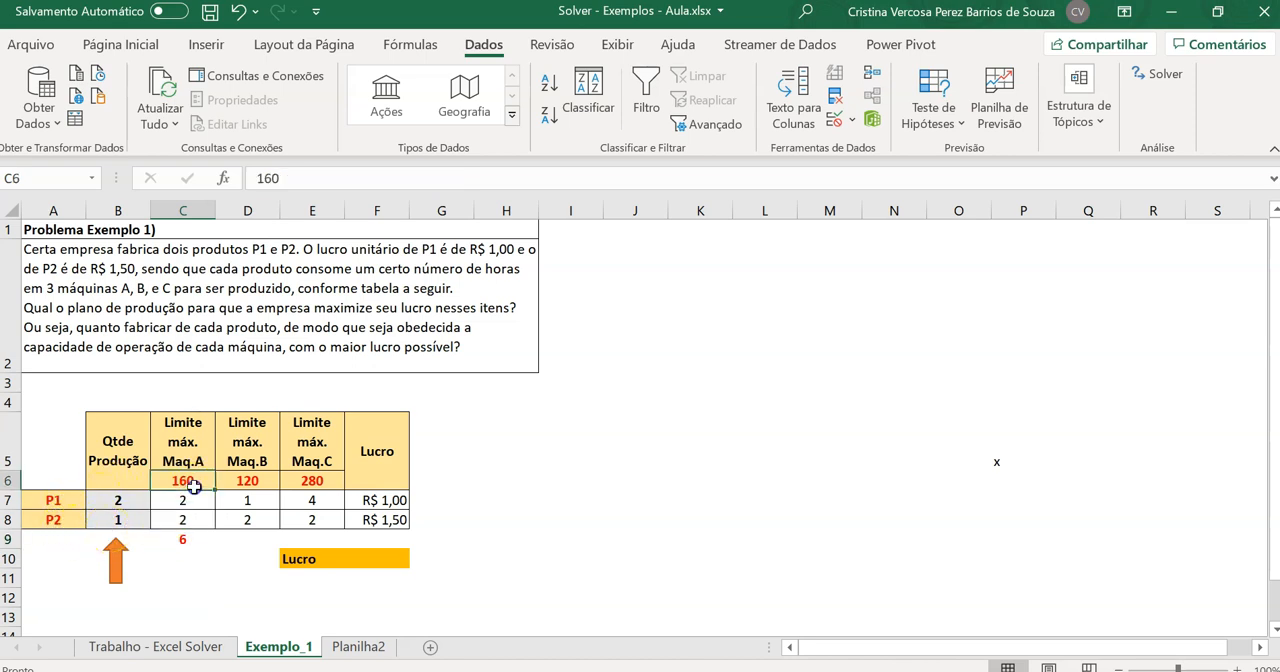
Set the production quantity of P2 in B8 to 10 and check machine A's total in C9
left_click(130, 523)
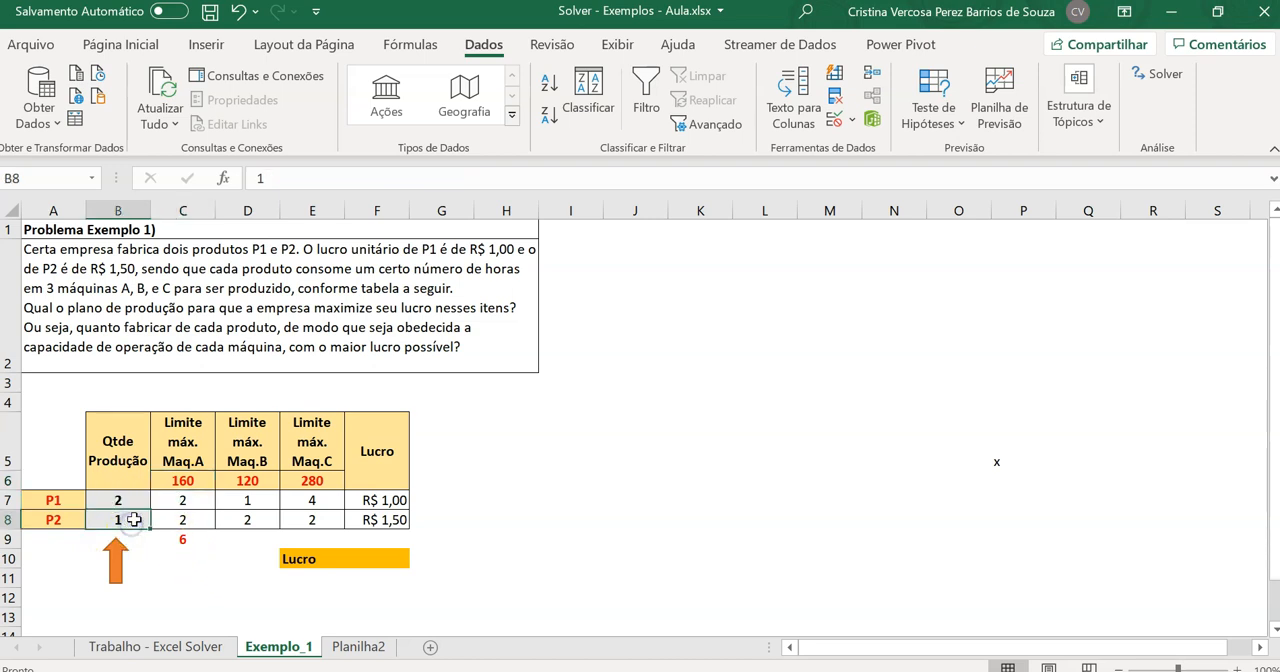
type("10")
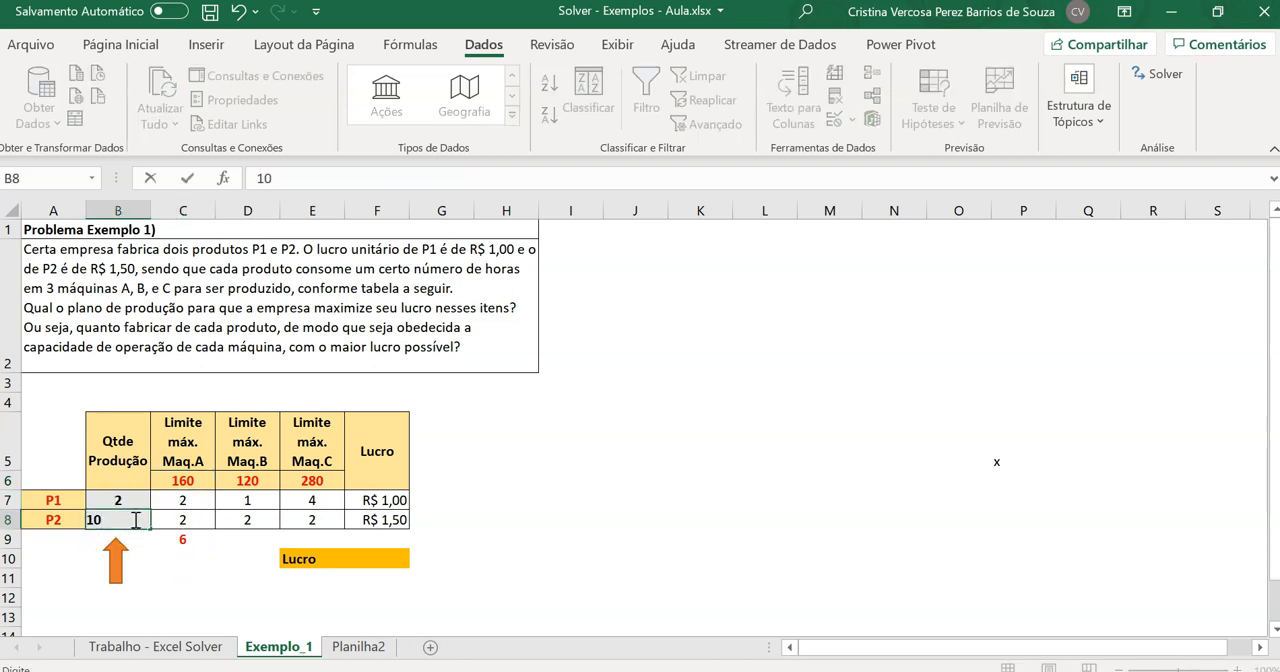
left_click(172, 576)
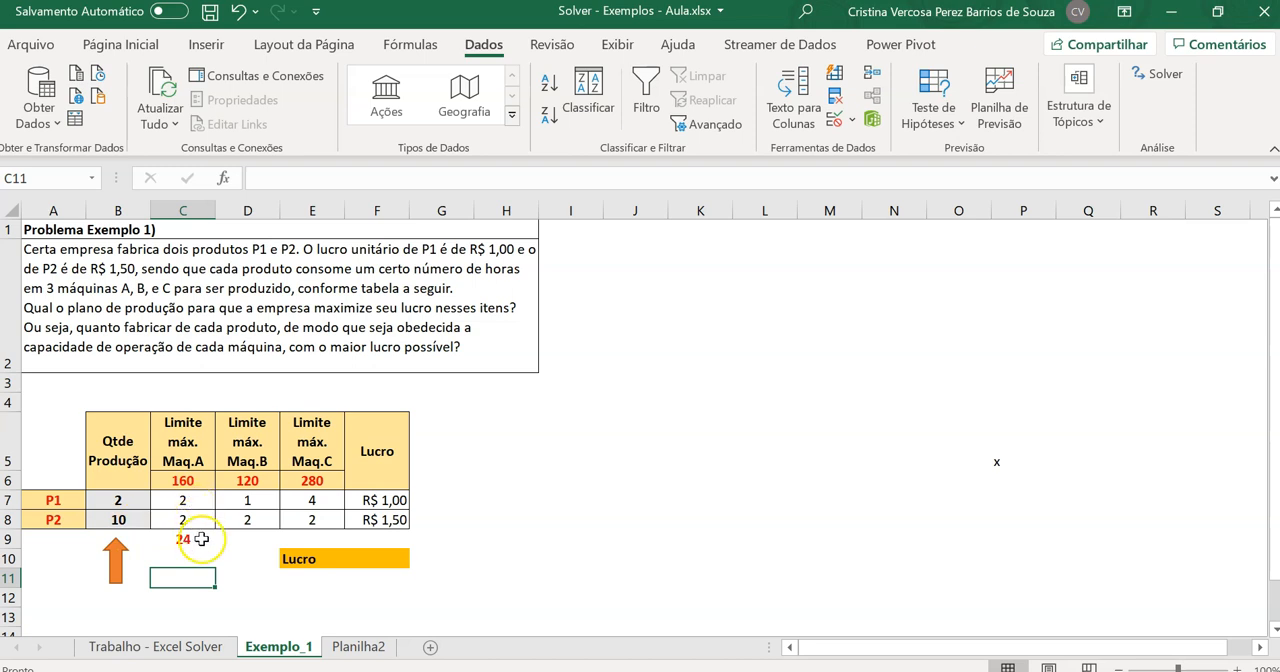
left_click(195, 540)
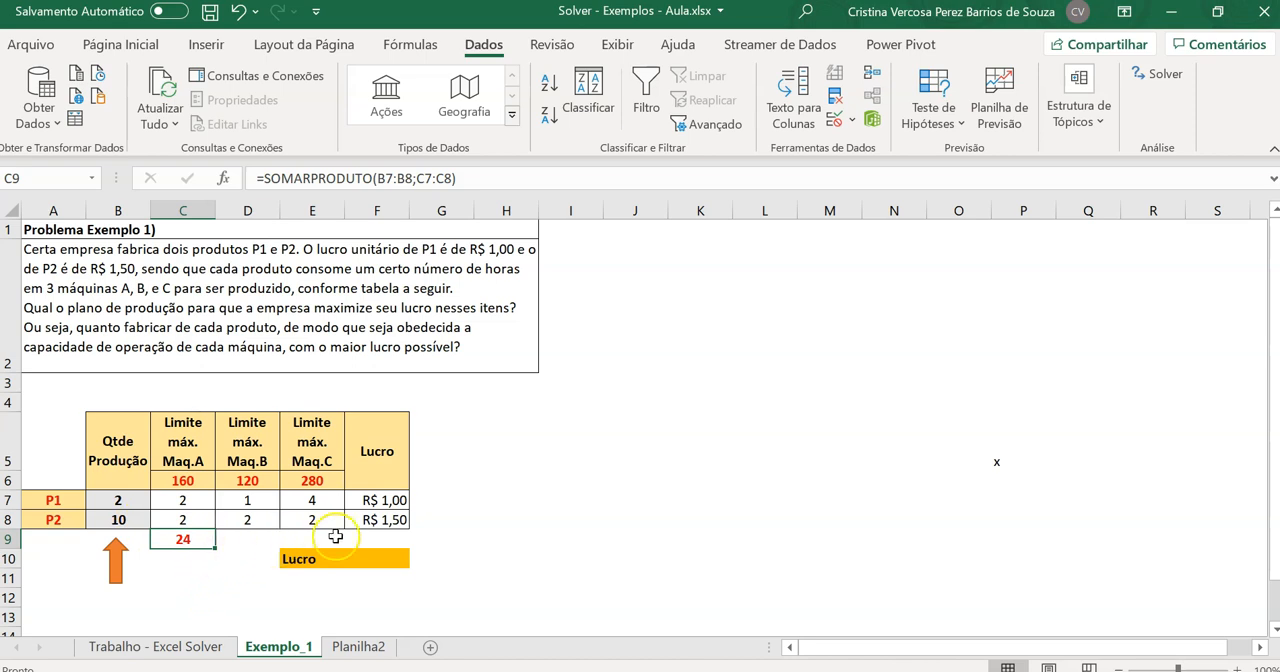
left_click(247, 540)
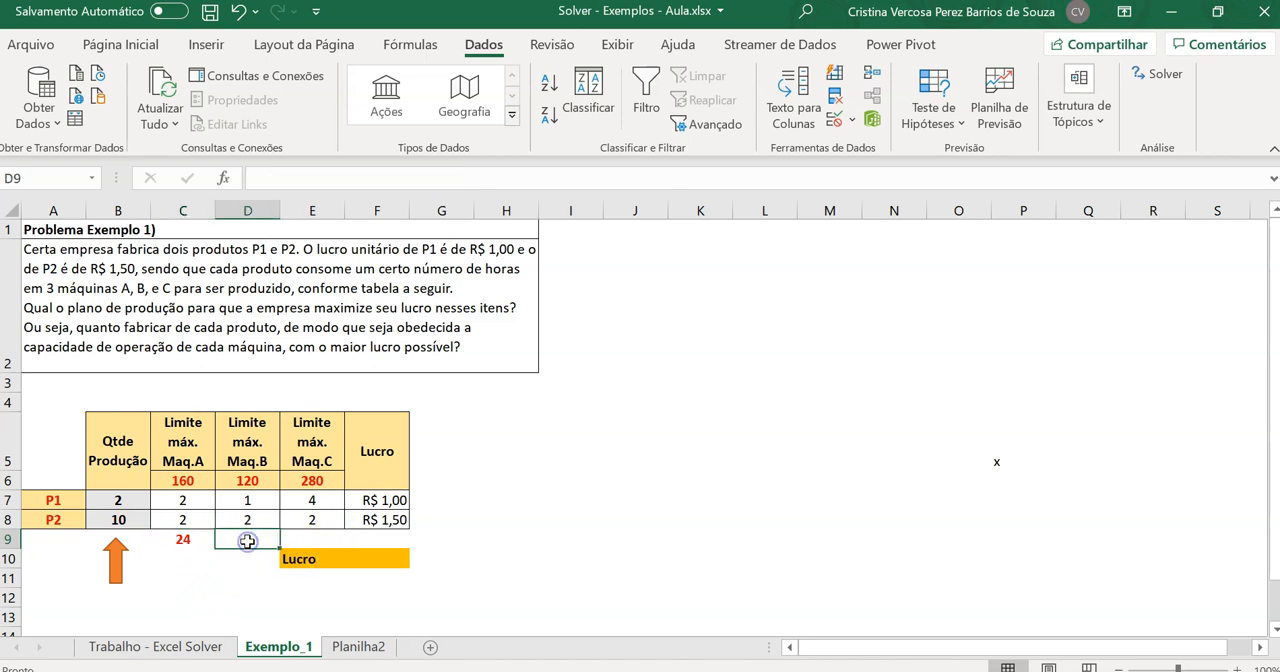
type("=somar")
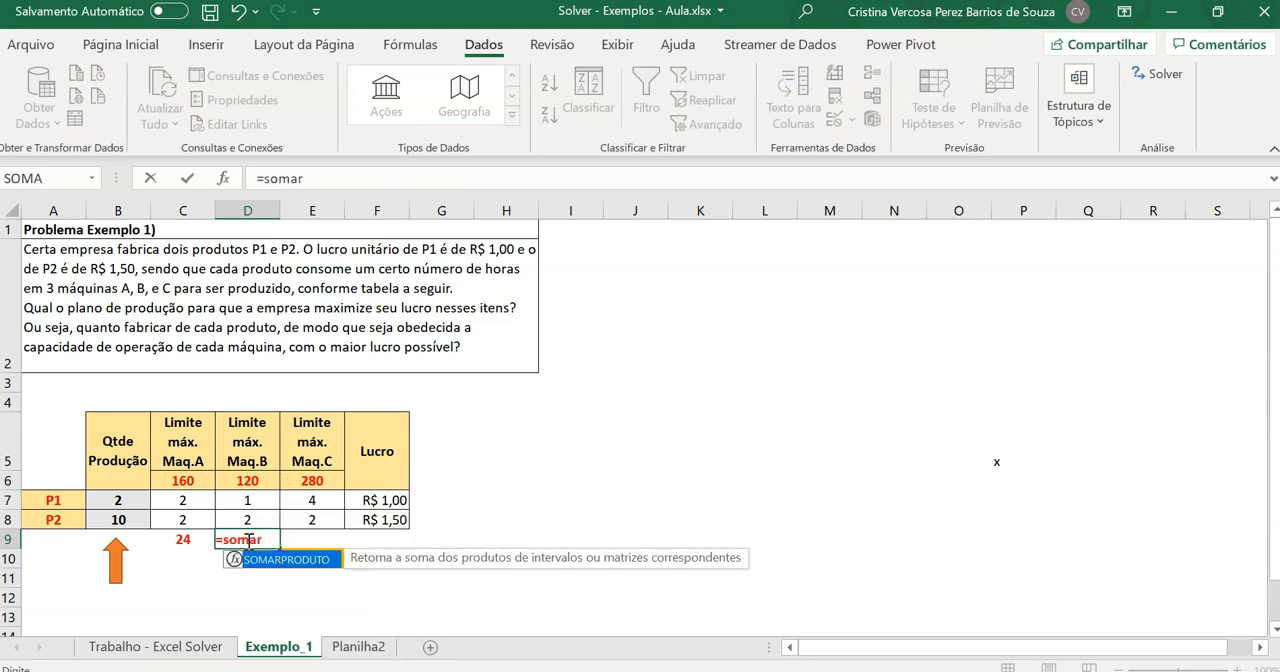
key("Return")
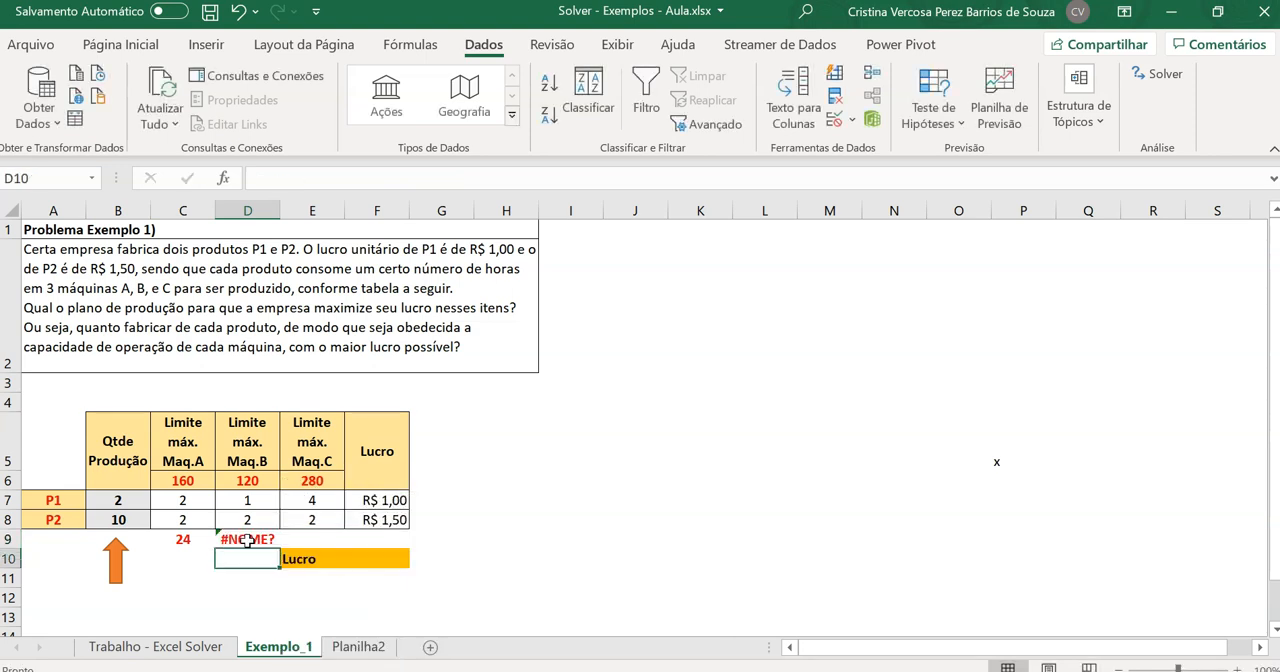
left_click(268, 539)
key("Delete")
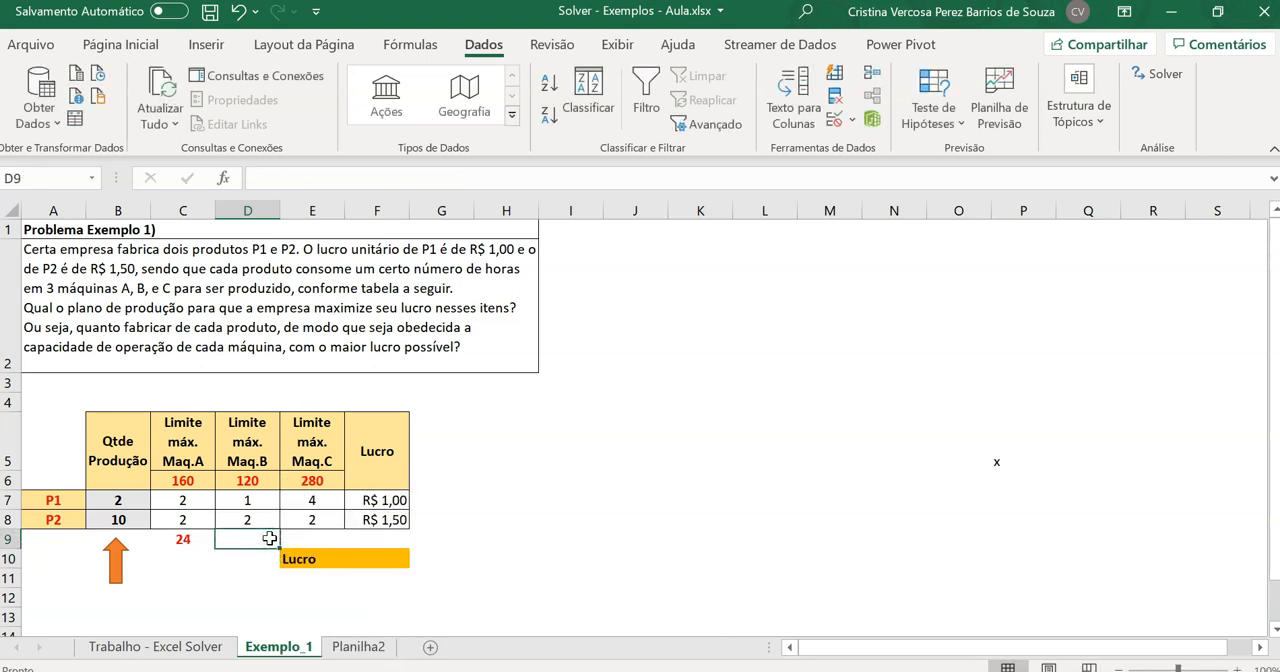
Enter the formula =SOMARPRODUTO(B7:B8;D7:D8) in cell D9 to total machine B's hours
type("=somar")
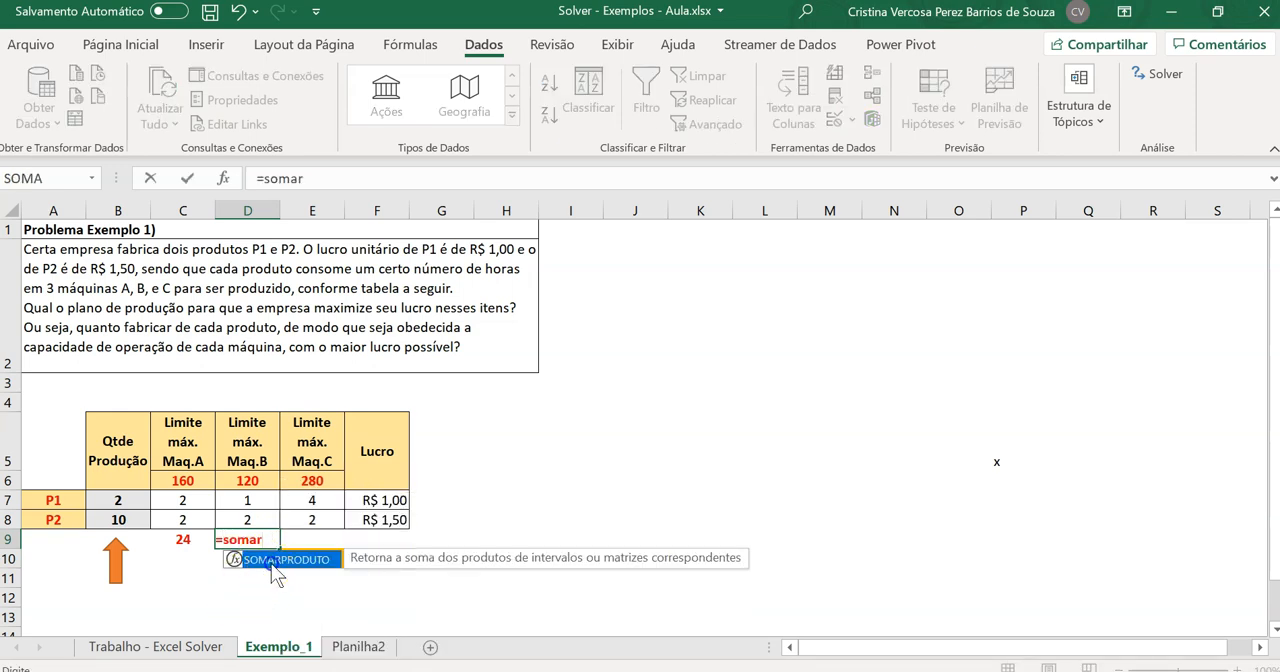
double_click(272, 566)
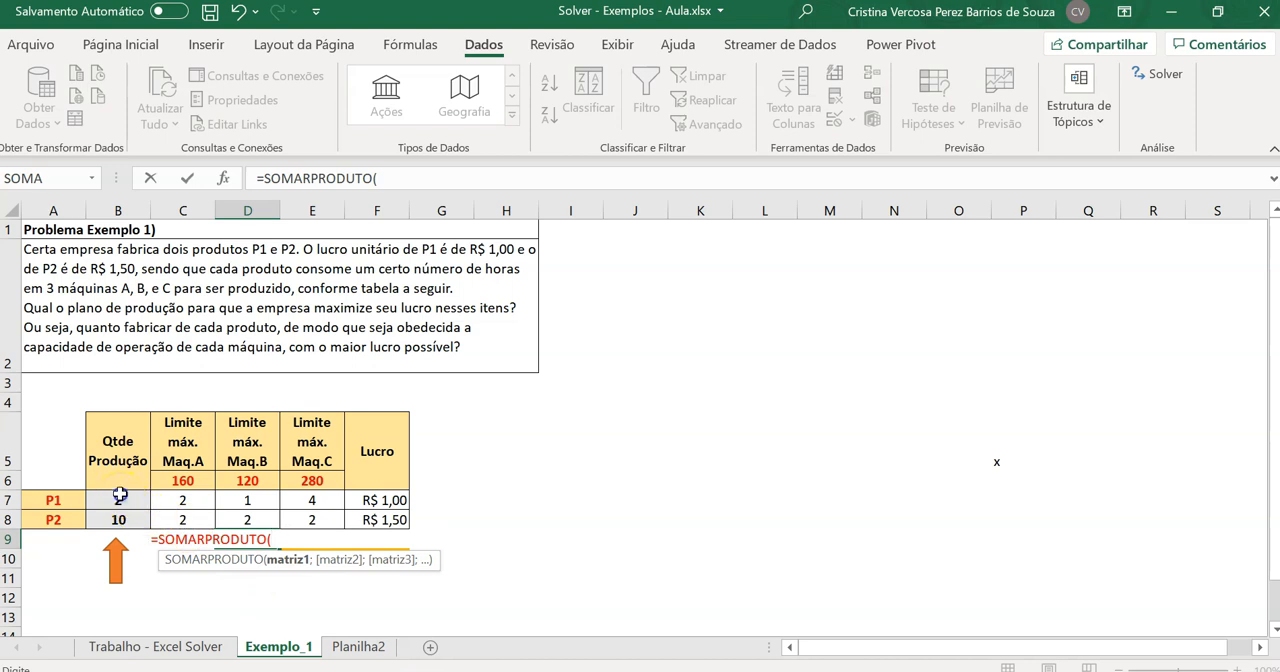
left_click_drag(119, 495, 118, 520)
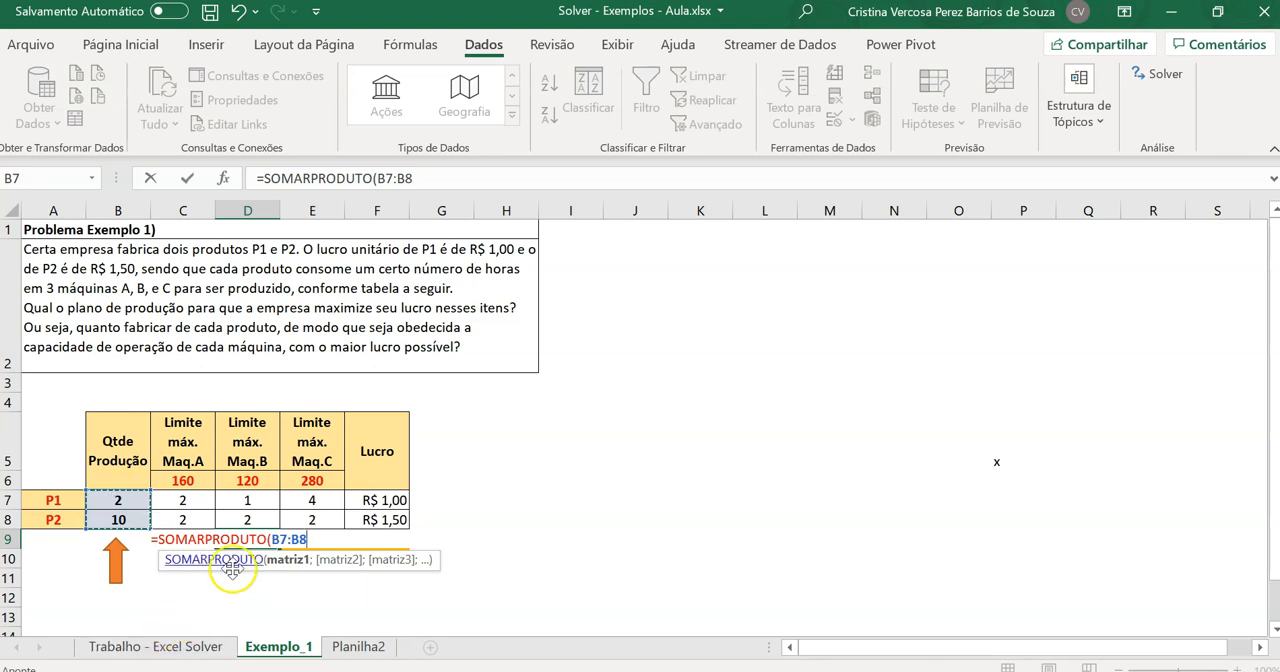
type(";")
left_click_drag(252, 500, 261, 520)
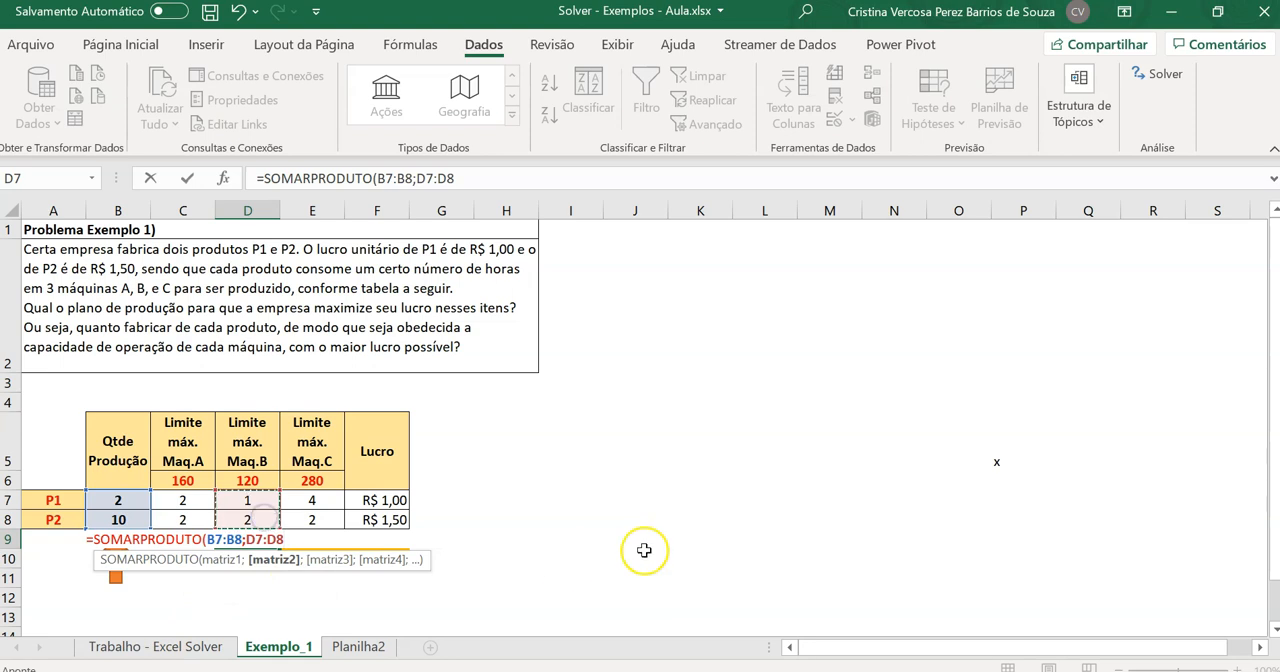
key("Return")
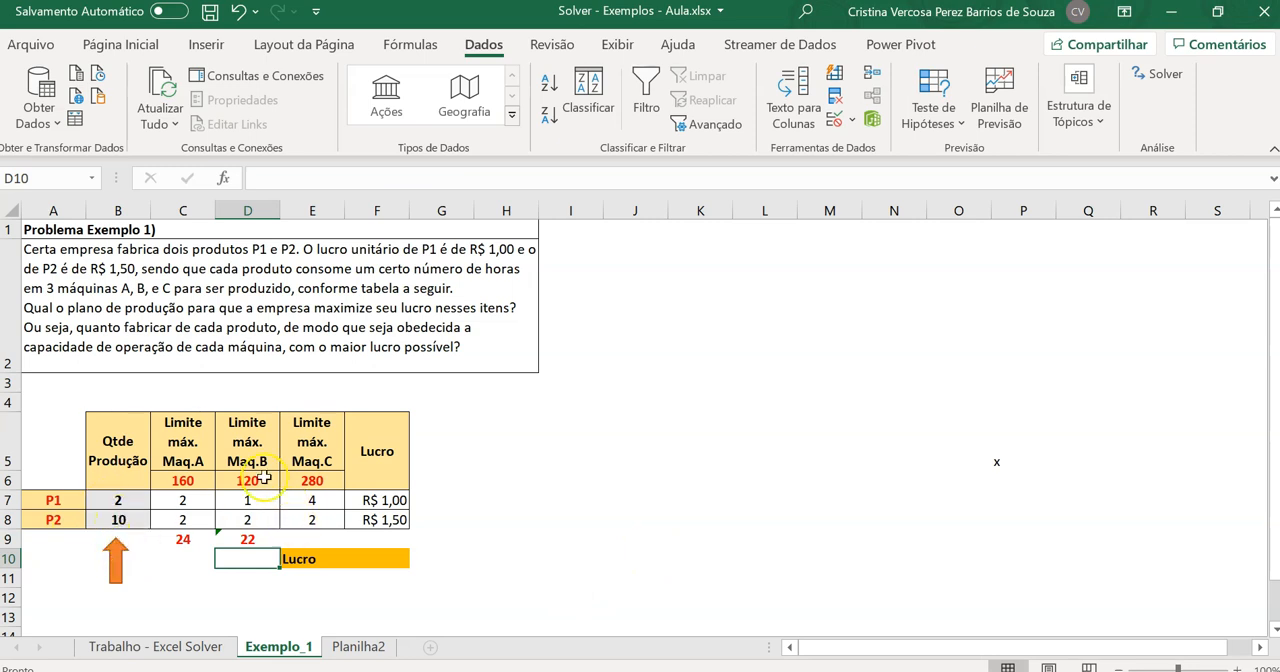
left_click(254, 535)
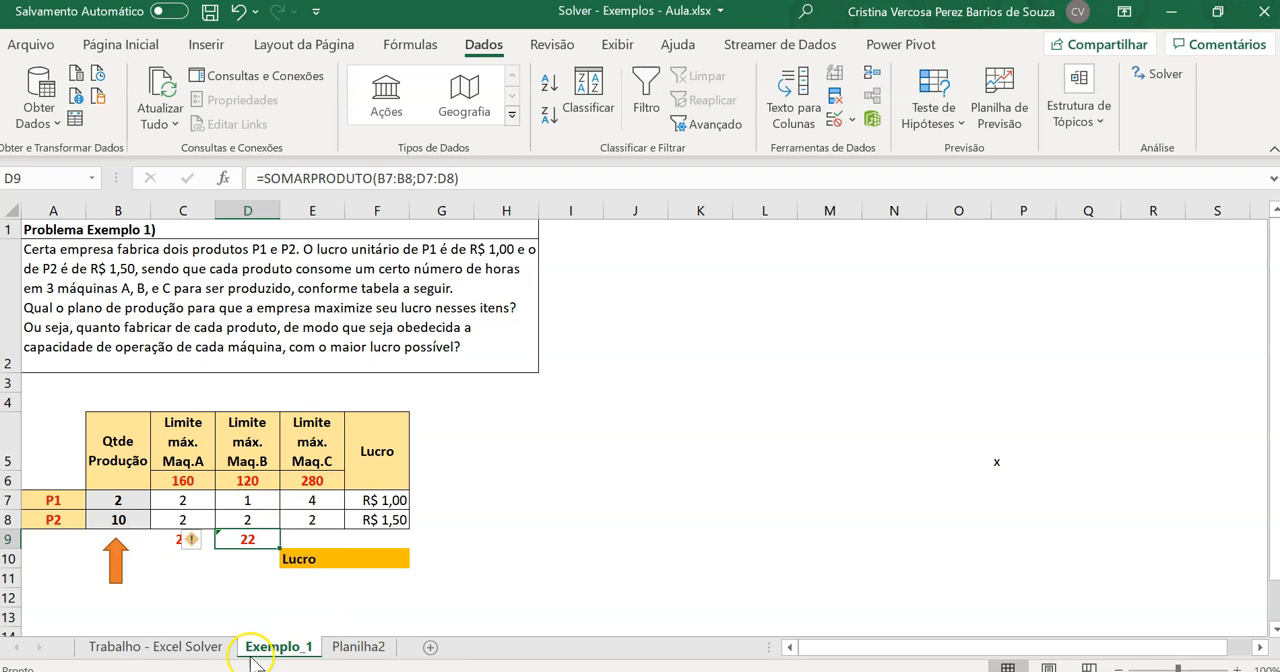
Enter the formula =SOMARPRODUTO(B7:B8;E7:E8) in cell E9 to total machine C's hours
left_click(313, 540)
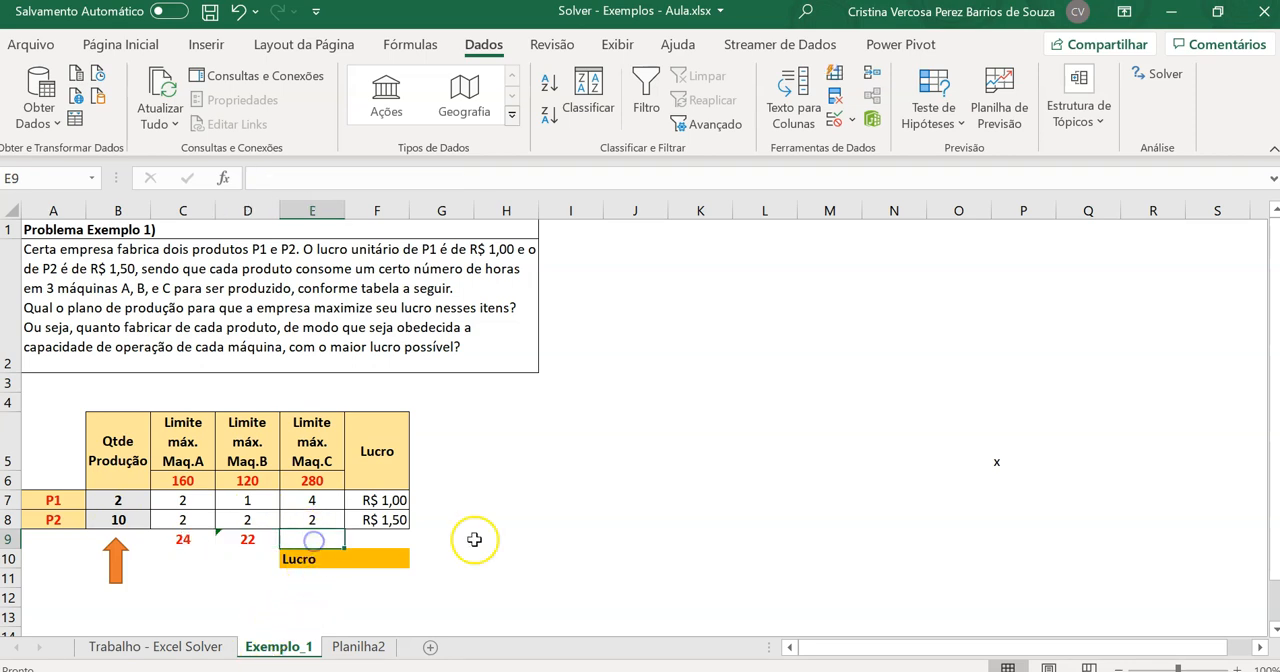
type("=somarpro")
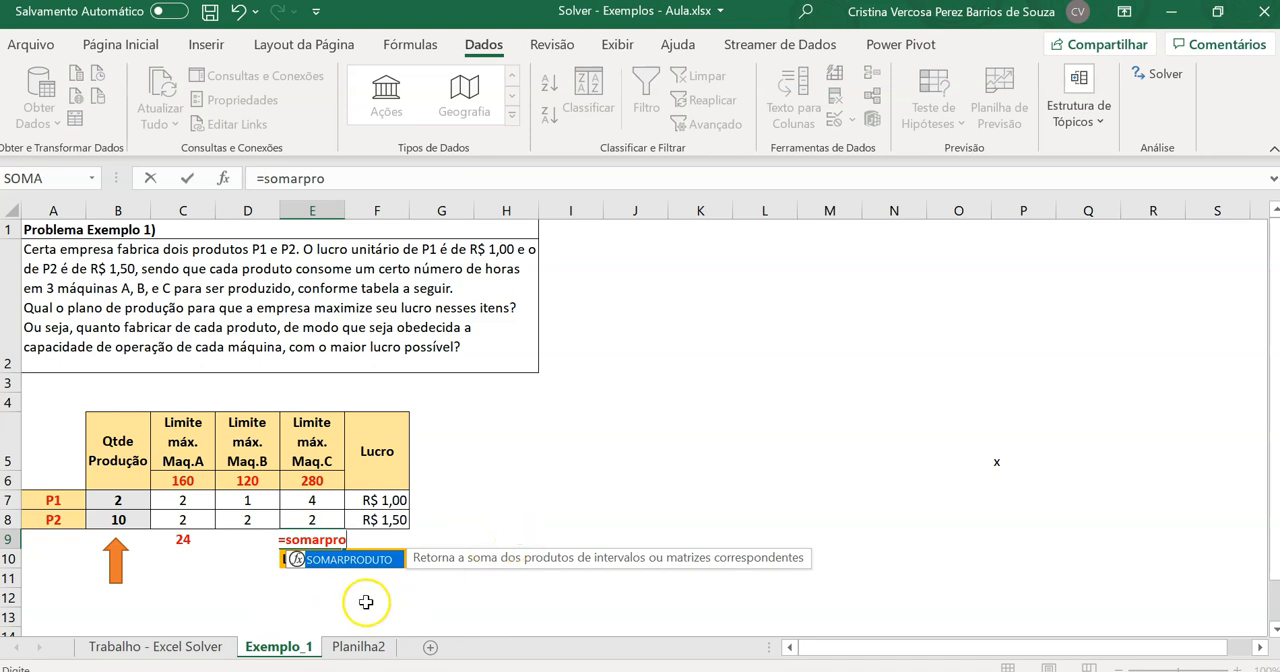
double_click(373, 559)
left_click_drag(118, 500, 140, 530)
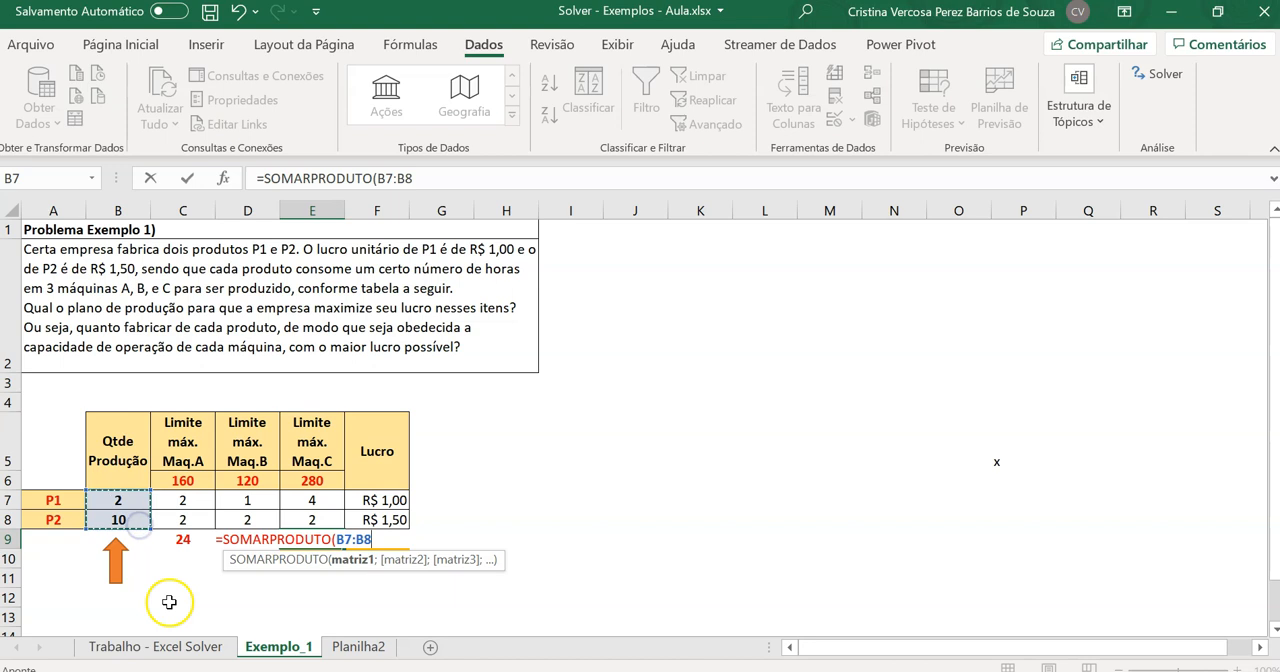
type(";")
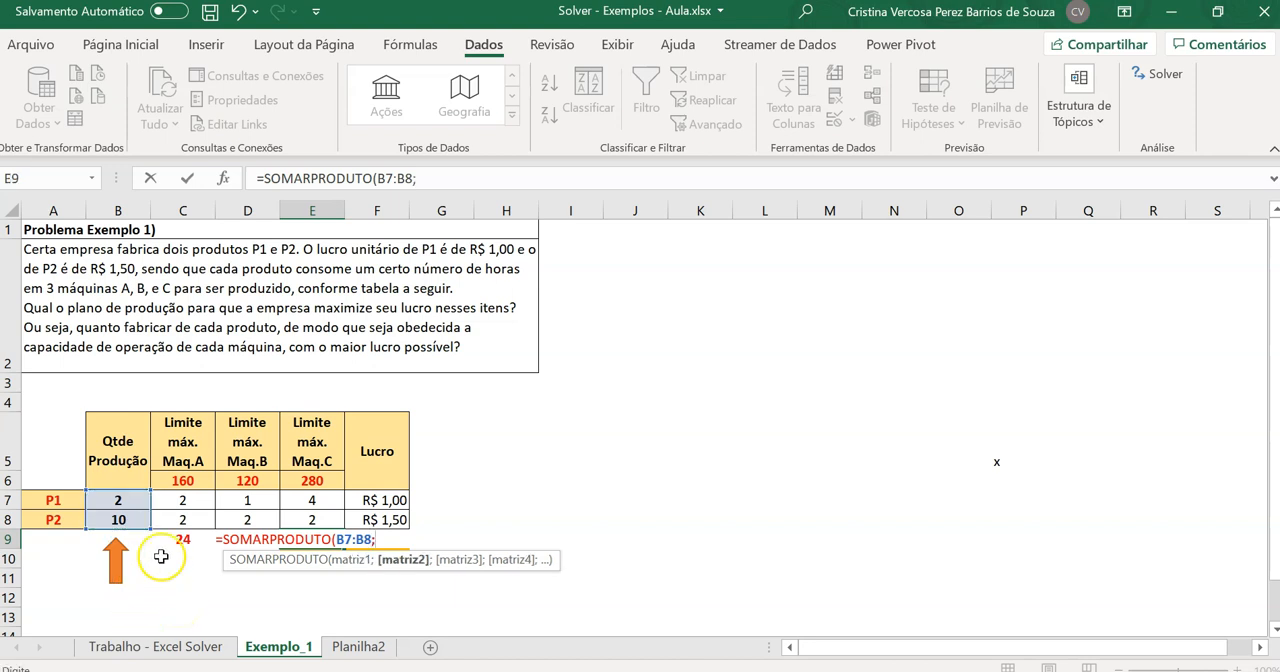
left_click_drag(305, 500, 304, 523)
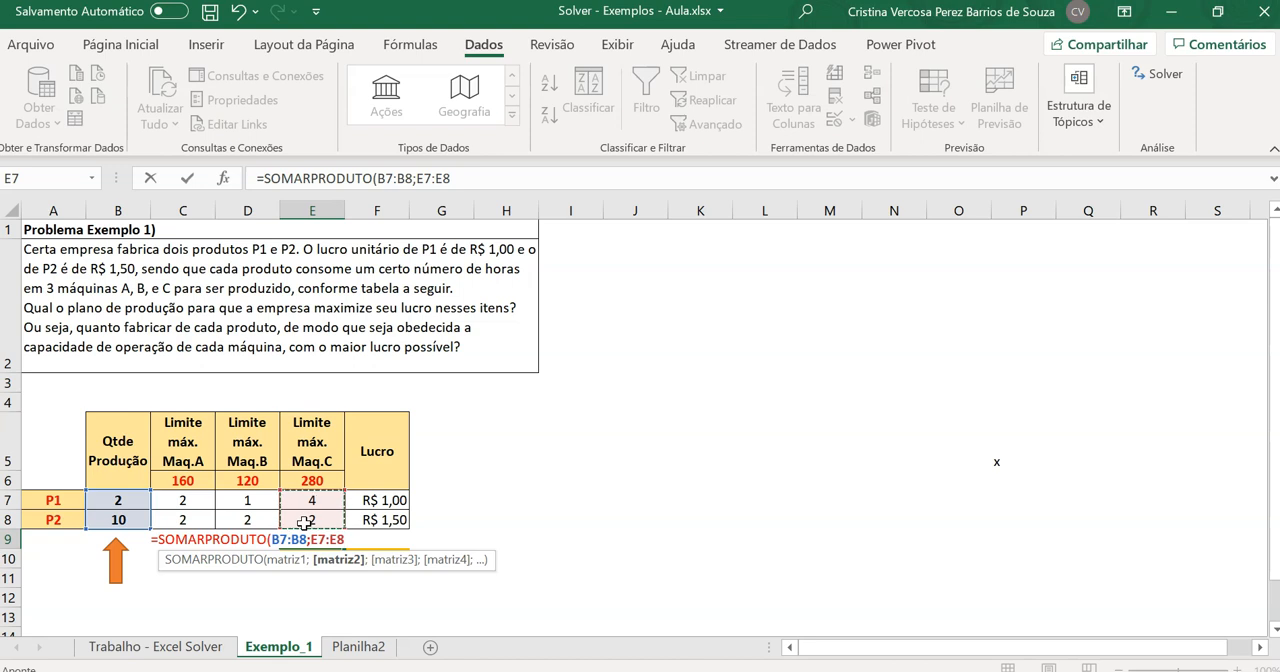
key("Return")
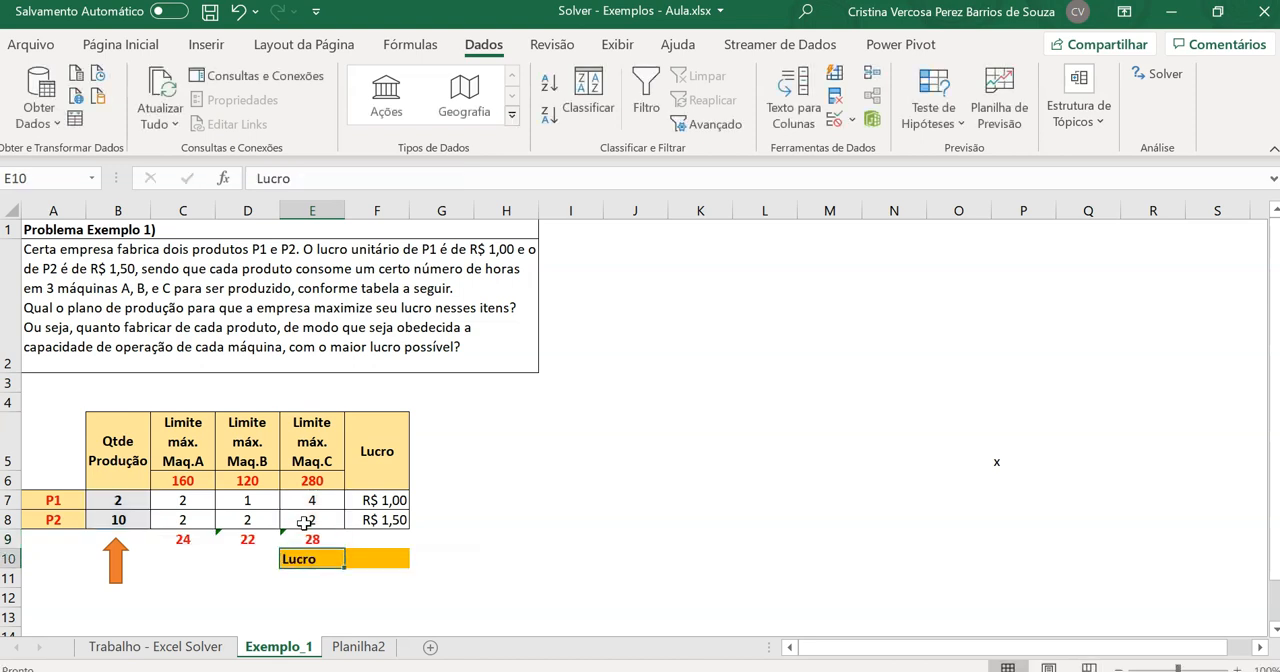
Ignore the formula errors flagged on the machine B and machine C totals in cells D9 and E9
left_click(246, 540)
left_click(207, 546)
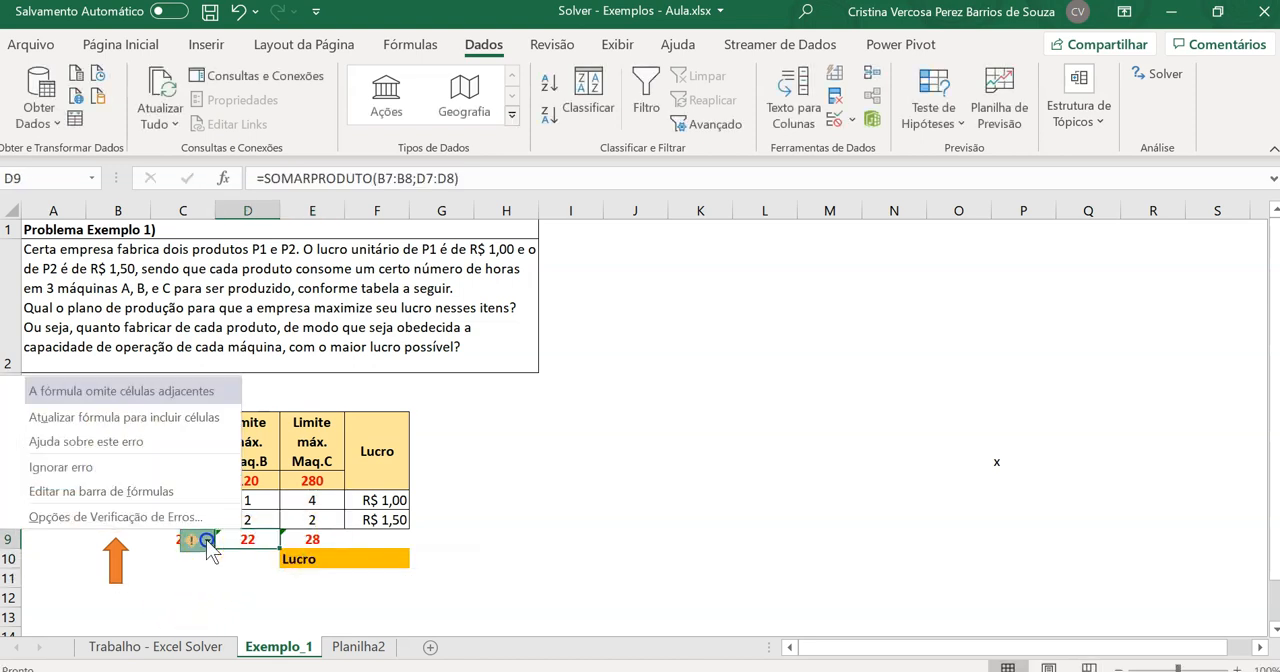
left_click(155, 465)
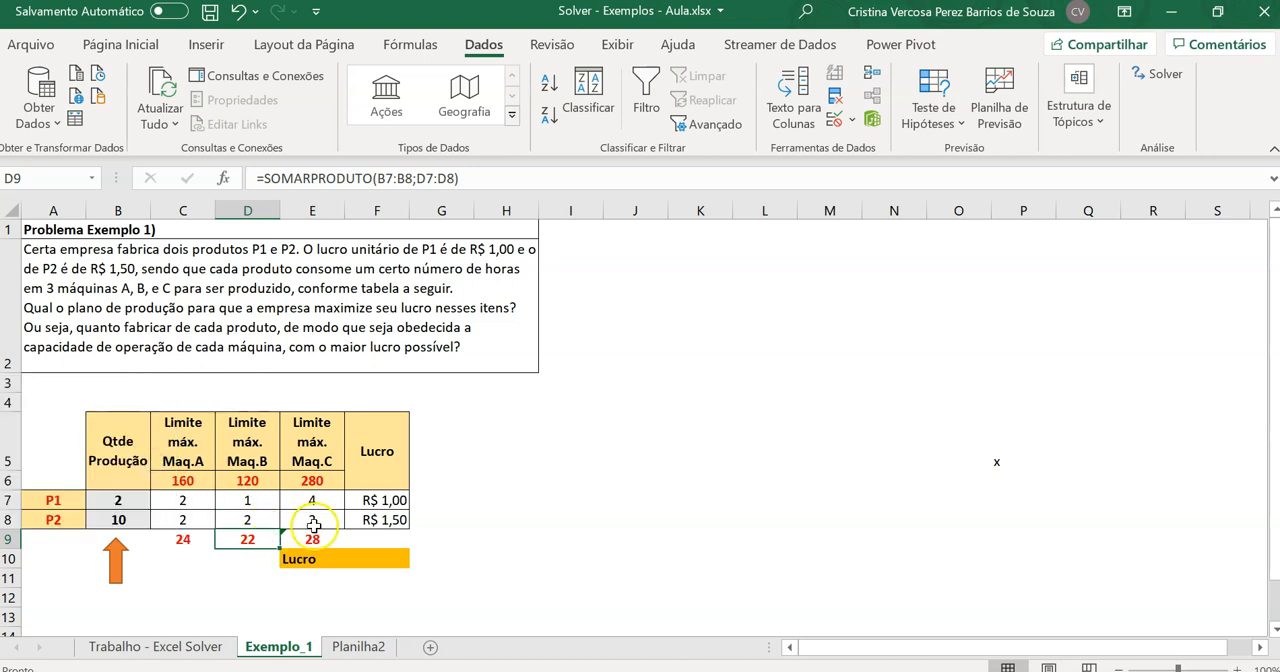
left_click(315, 540)
left_click(260, 542)
left_click(122, 468)
left_click(508, 522)
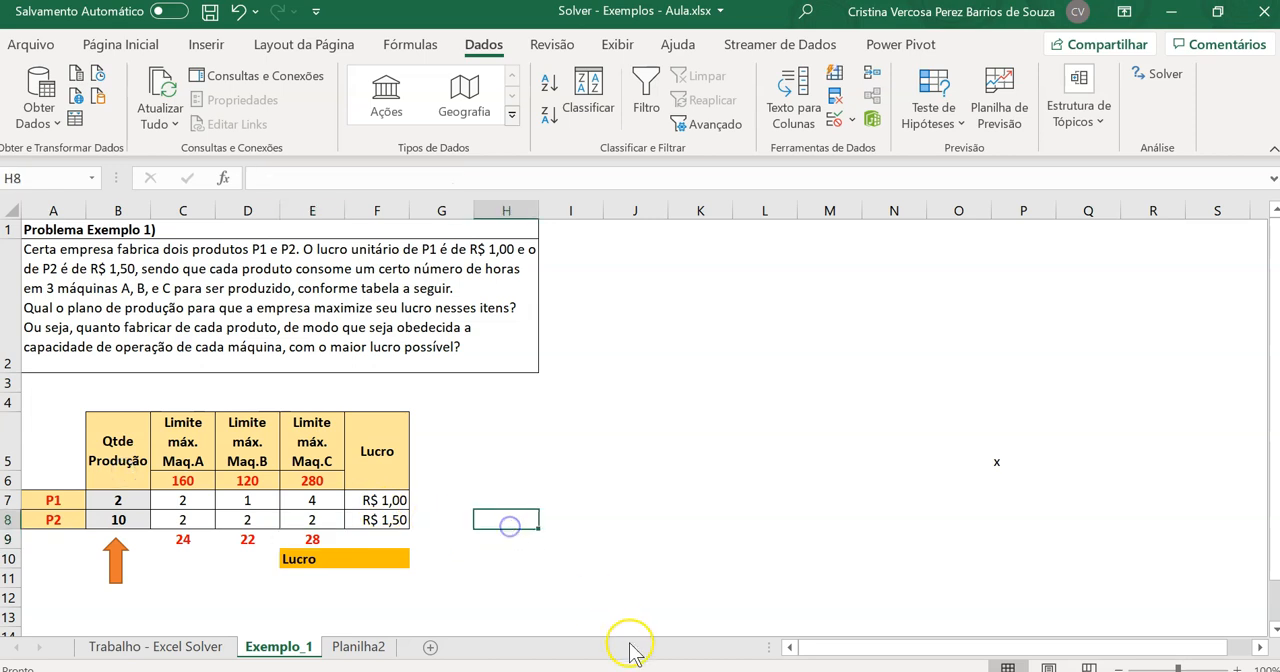
Set the production quantity of P1 in B7 to 20
left_click_drag(120, 504, 130, 516)
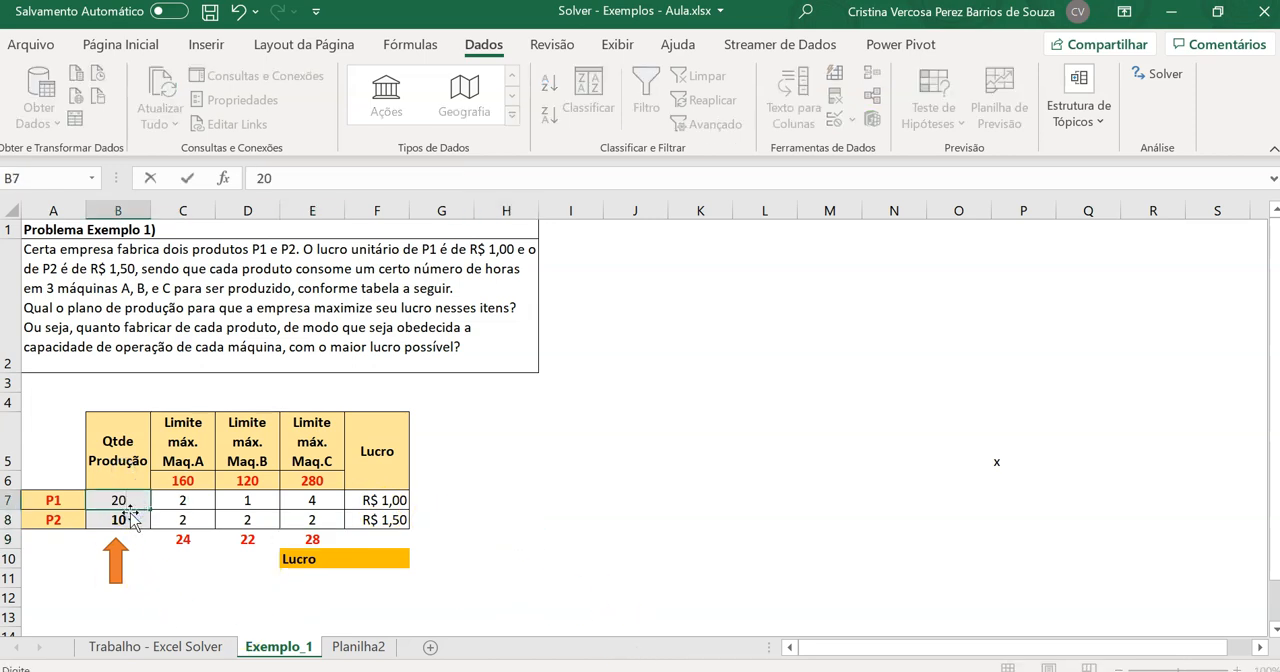
type("20")
key("Return")
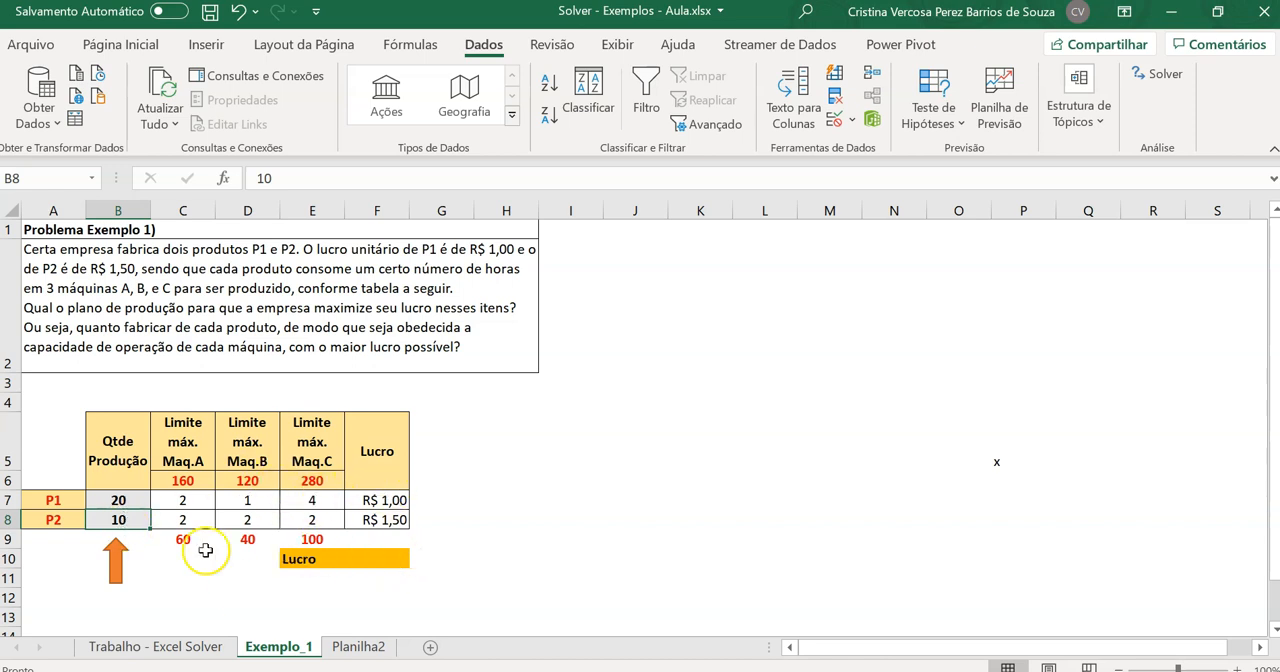
Enter the formula =SOMARPRODUTO(B7:B8;F7:F8) in cell F10 to calculate the total profit
left_click(388, 558)
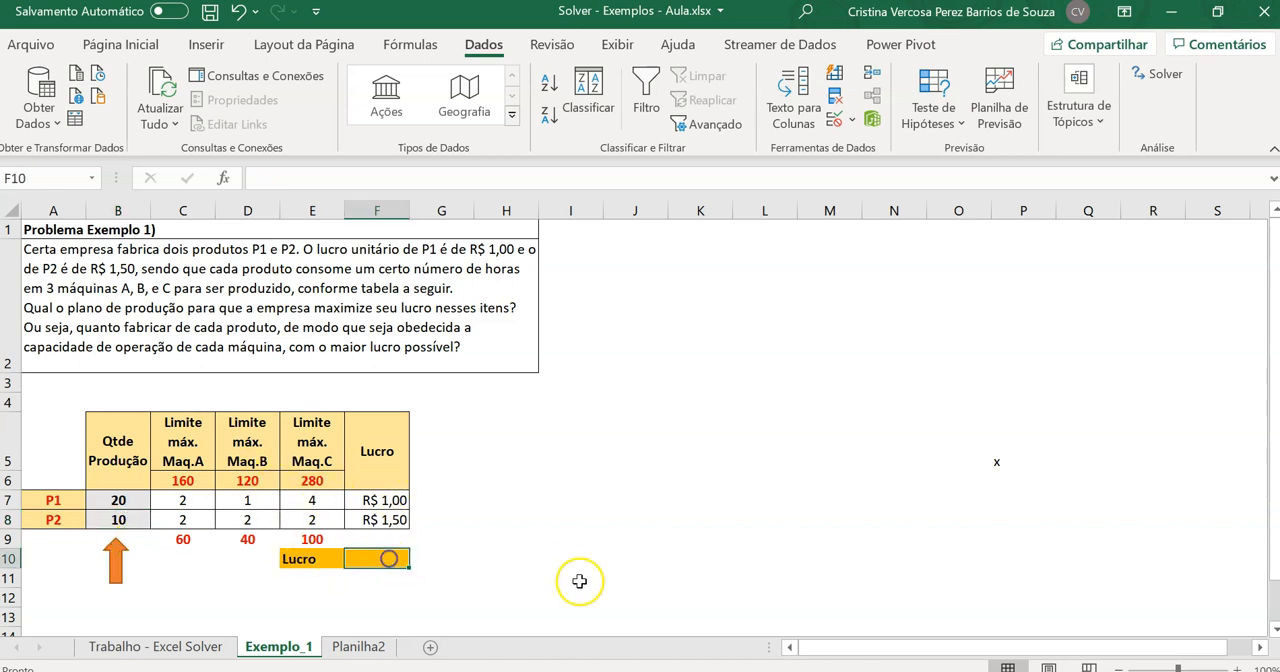
type("=soma")
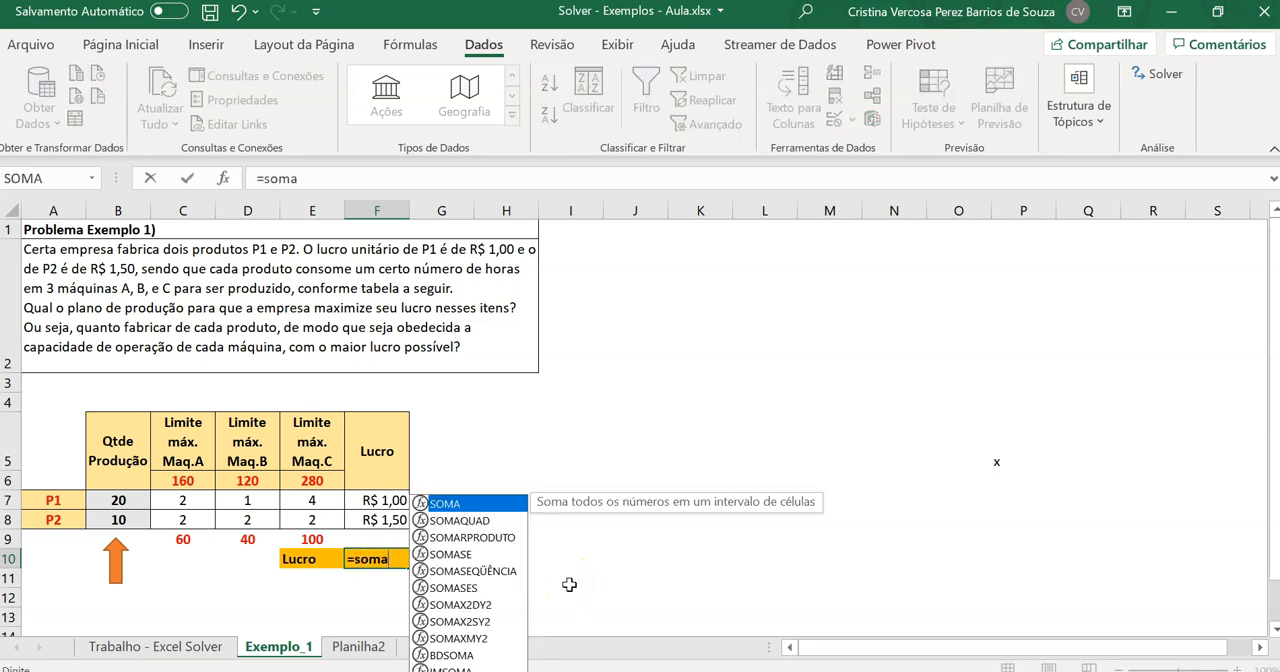
type("r")
double_click(402, 571)
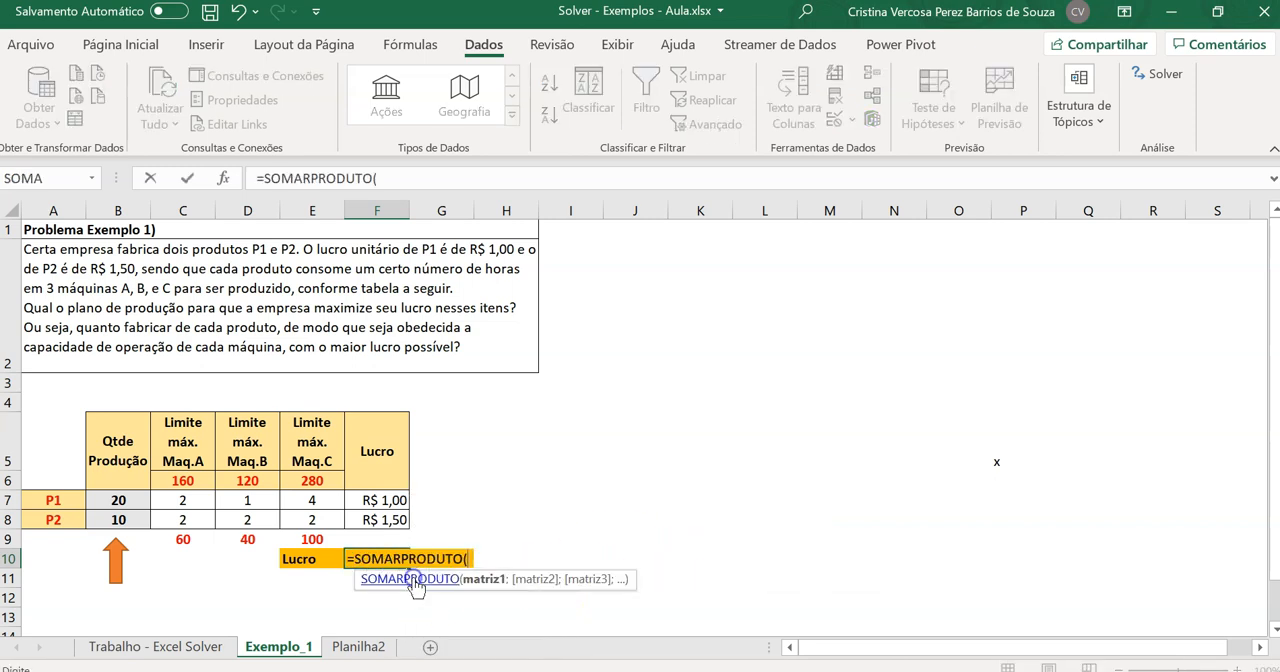
left_click_drag(118, 500, 125, 517)
type(";")
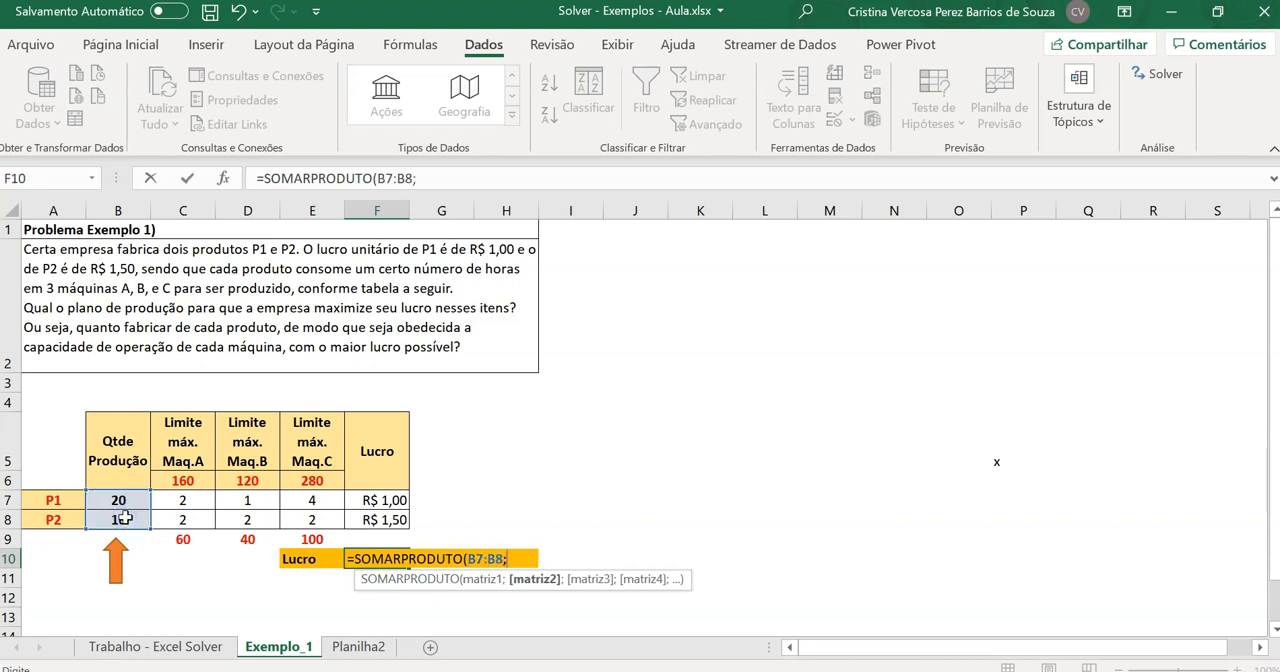
left_click_drag(372, 505, 382, 517)
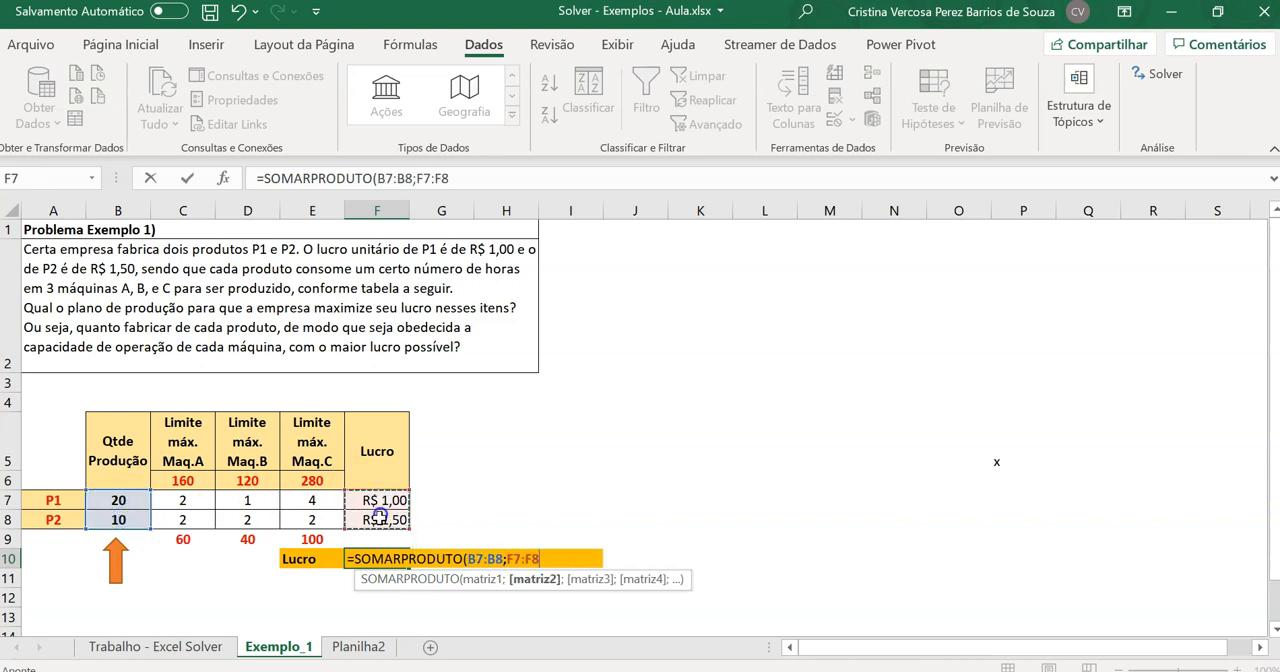
key("Return")
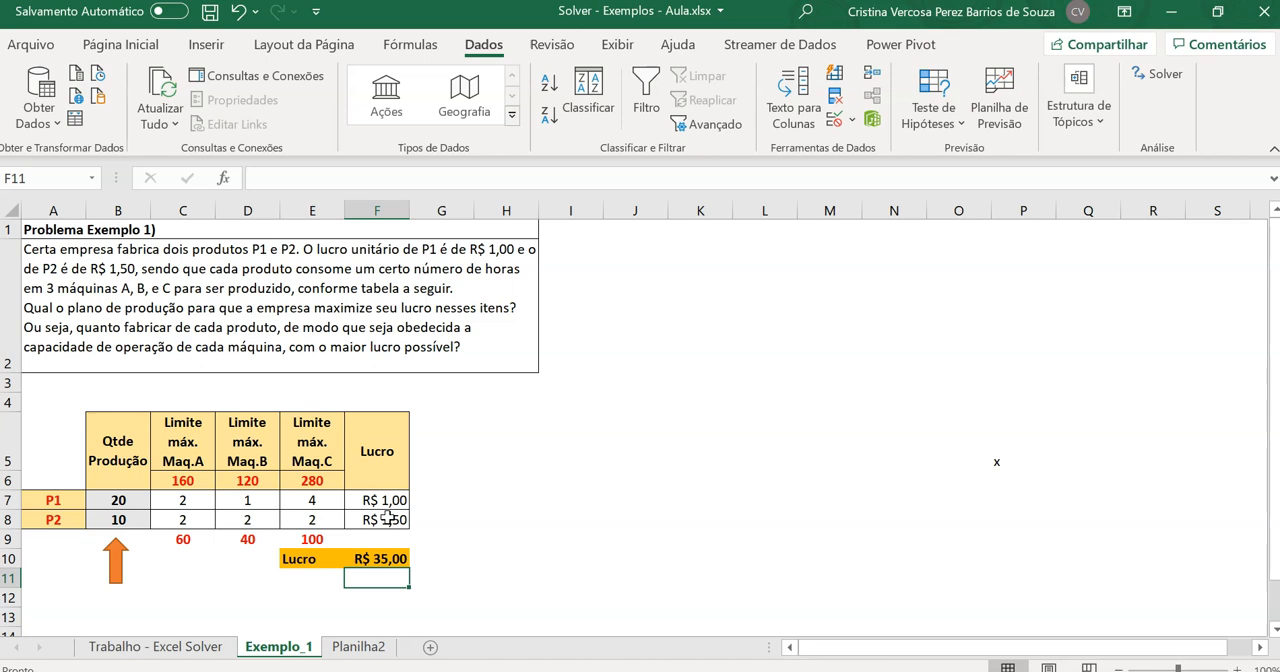
Set the production quantity of P2 in B8 to 50 and check the profit in F10 and the machine totals in C9:E9
left_click(126, 518)
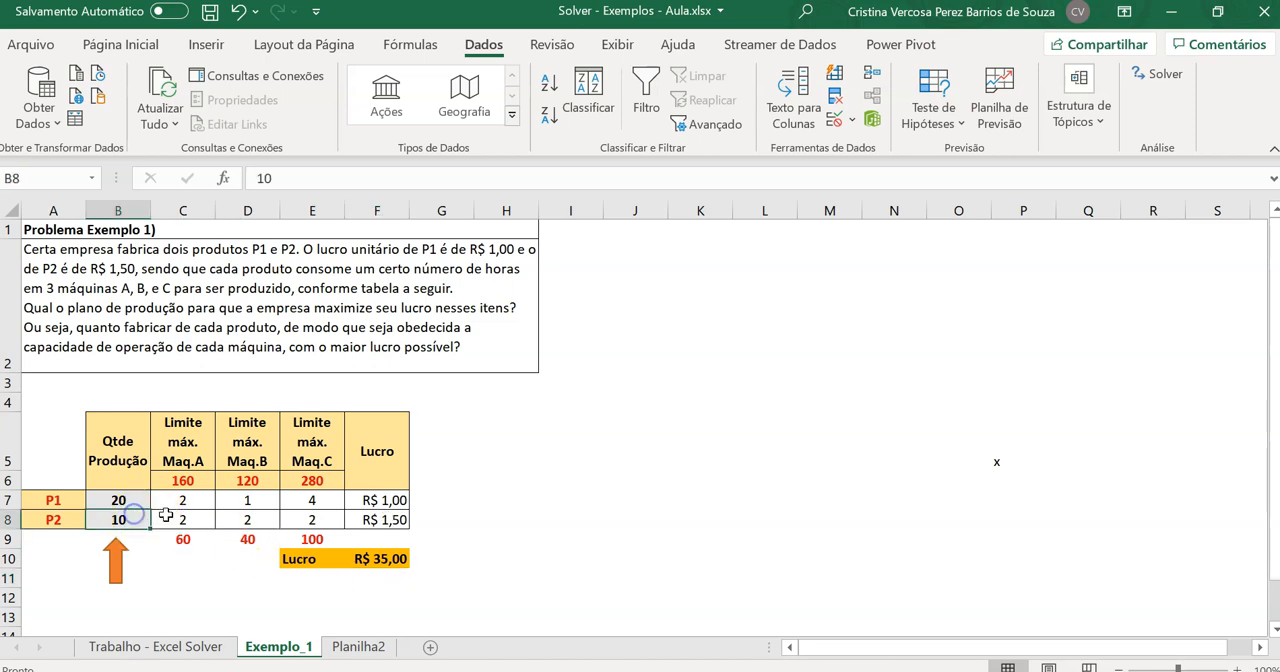
type("50")
key("Return")
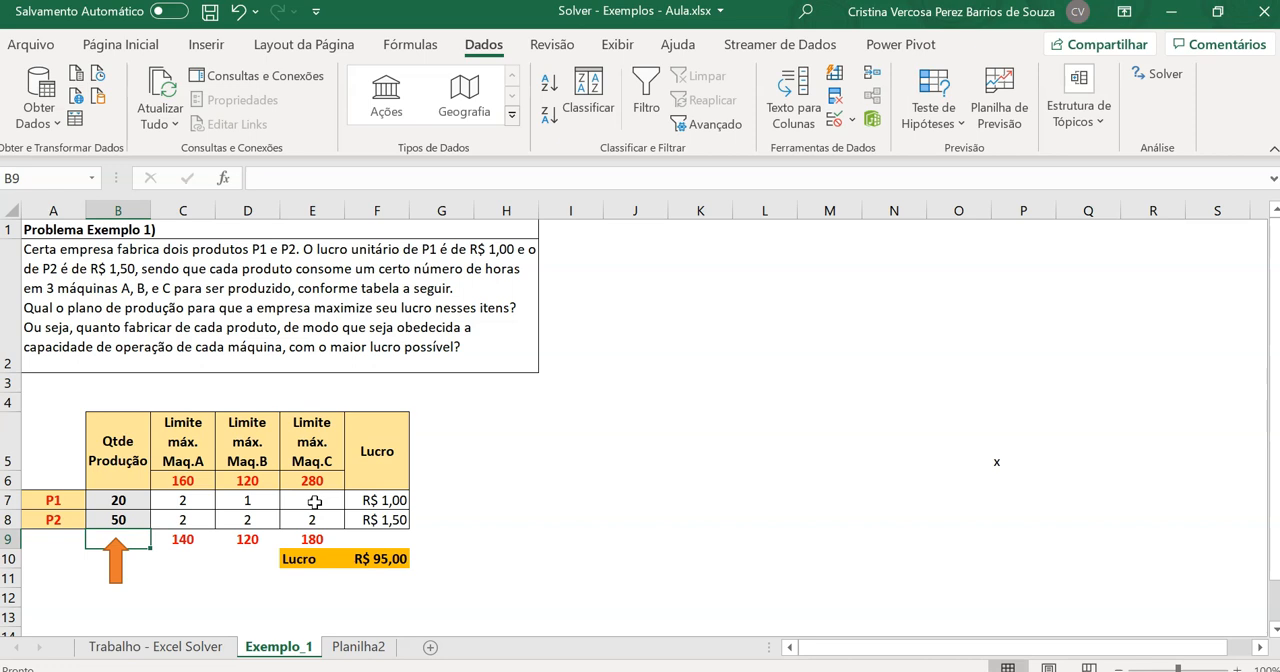
left_click(385, 560)
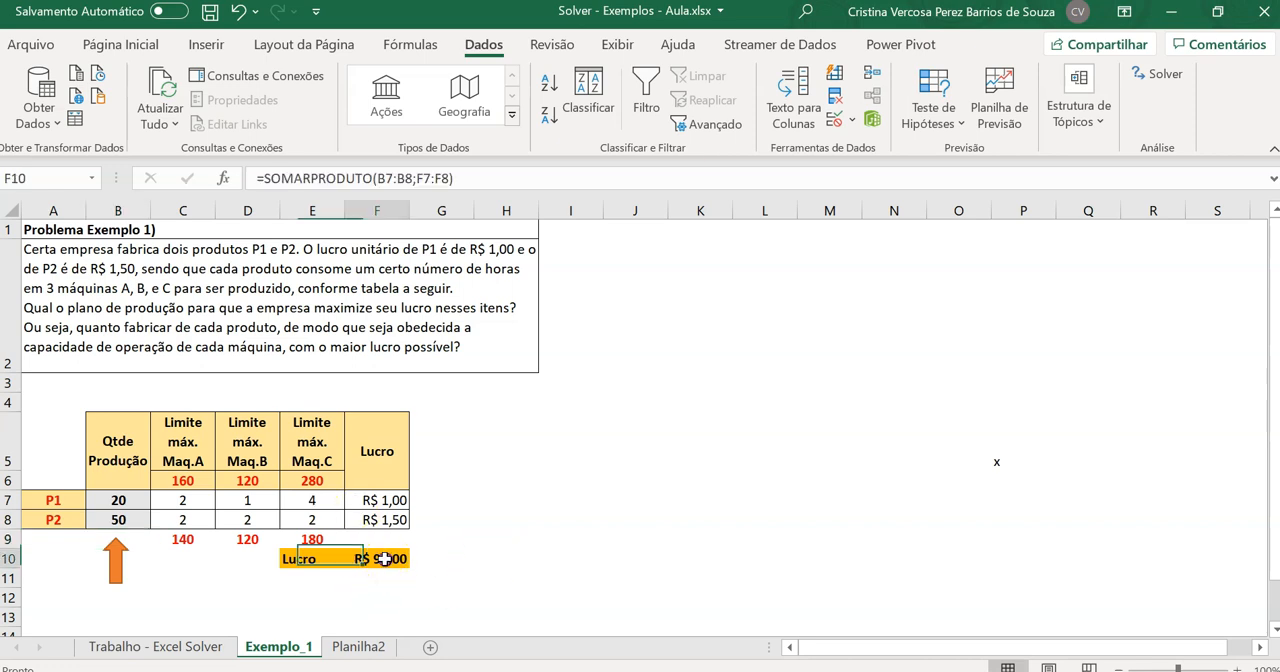
left_click(183, 540)
left_click(234, 540)
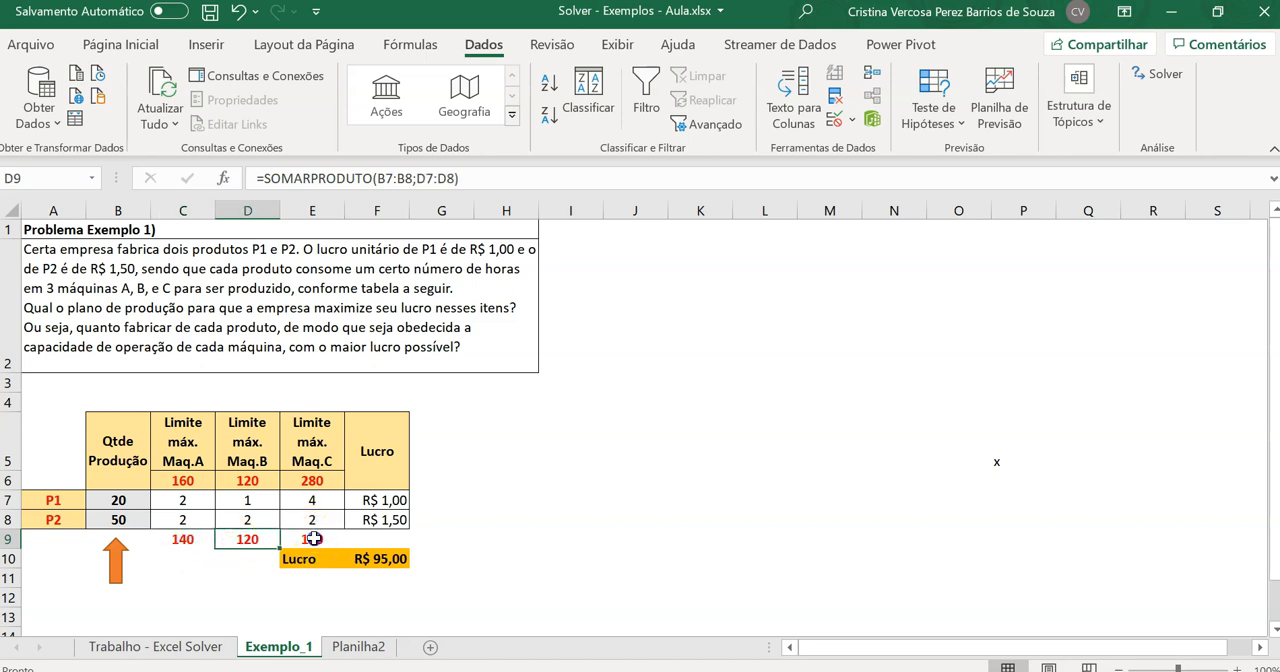
left_click(314, 539)
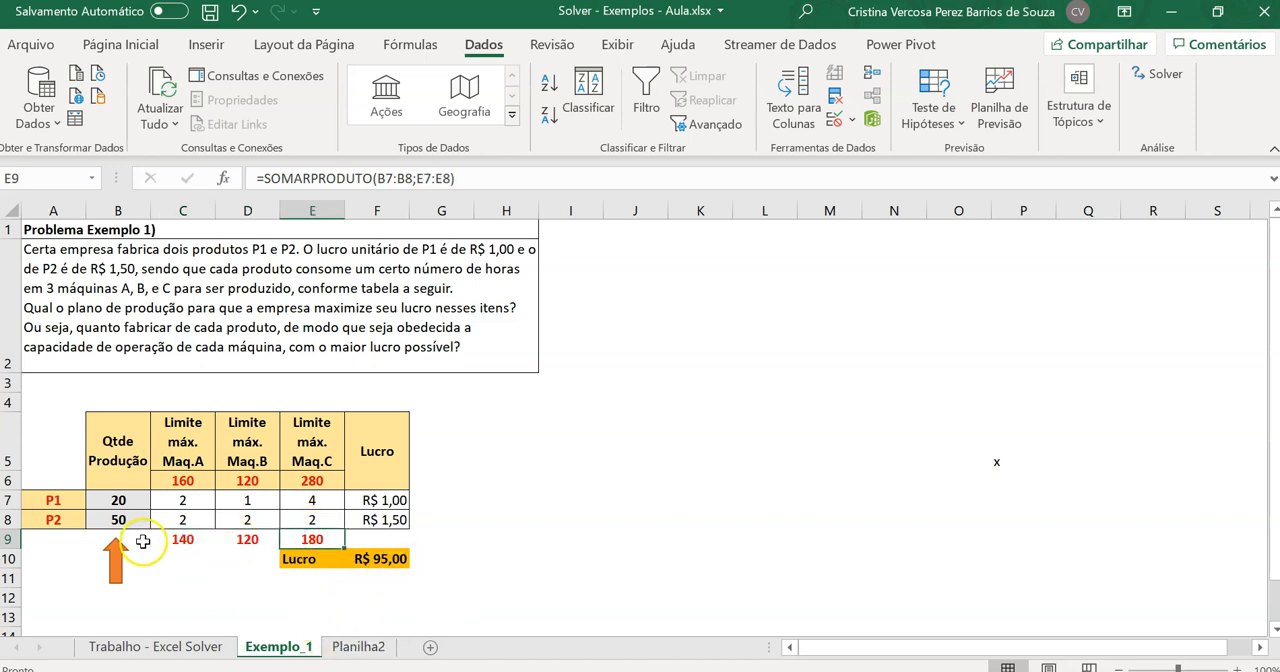
Set the production quantity of P1 in B7 to 50 and compare the profit and the machine totals in row 9 with the limits
left_click(139, 500)
type("50")
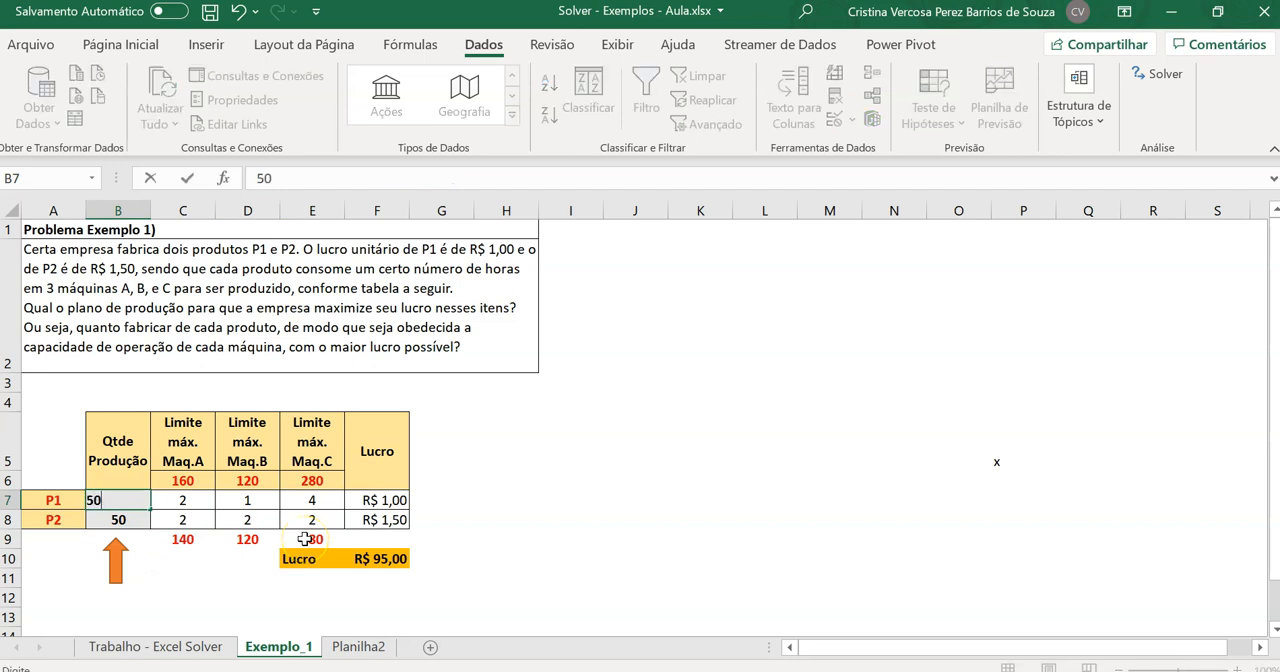
key("Return")
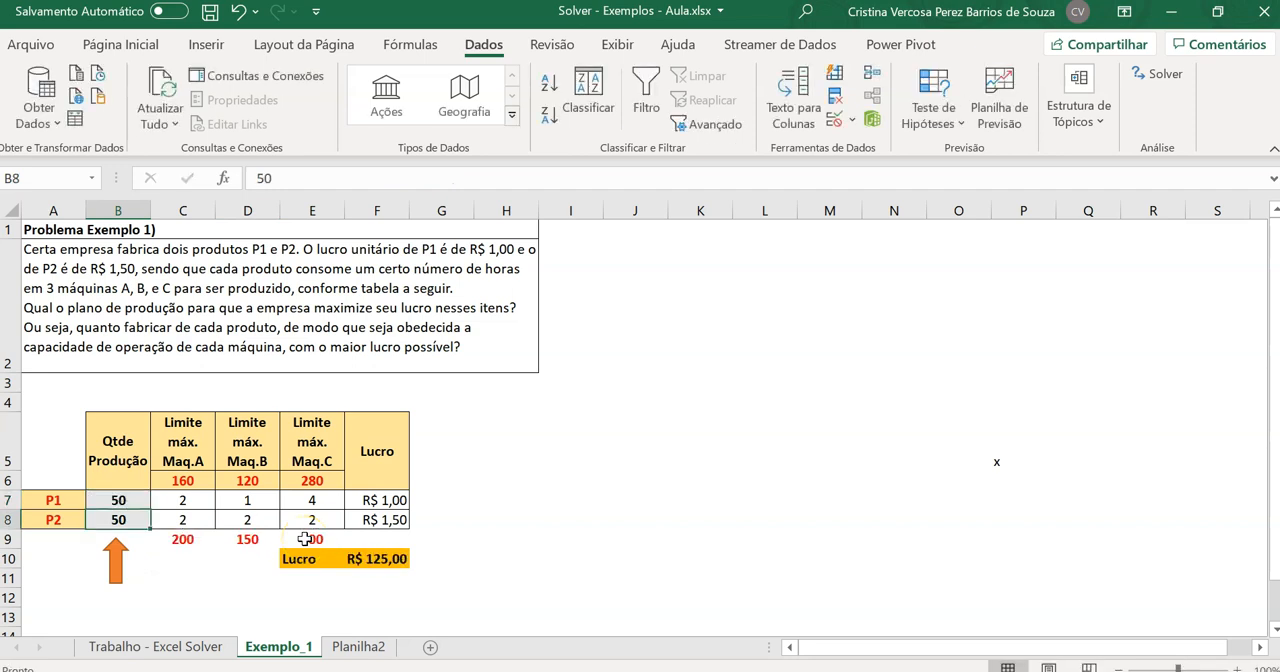
left_click(357, 560)
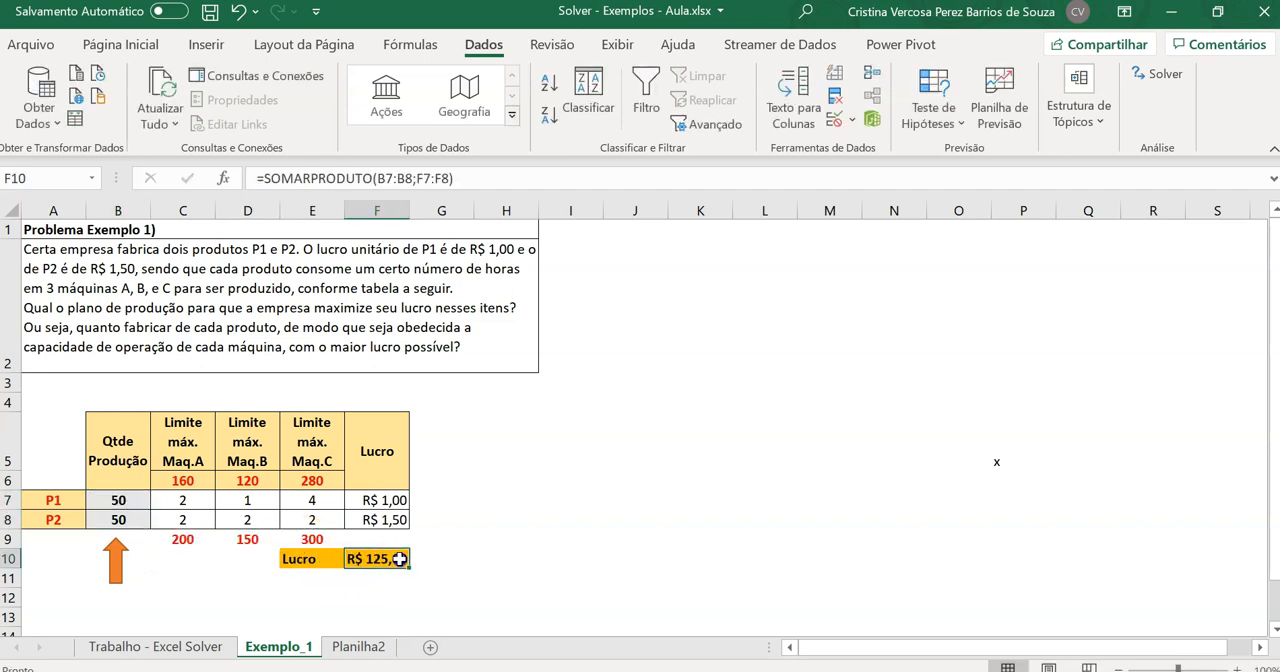
left_click(326, 539)
left_click(262, 539)
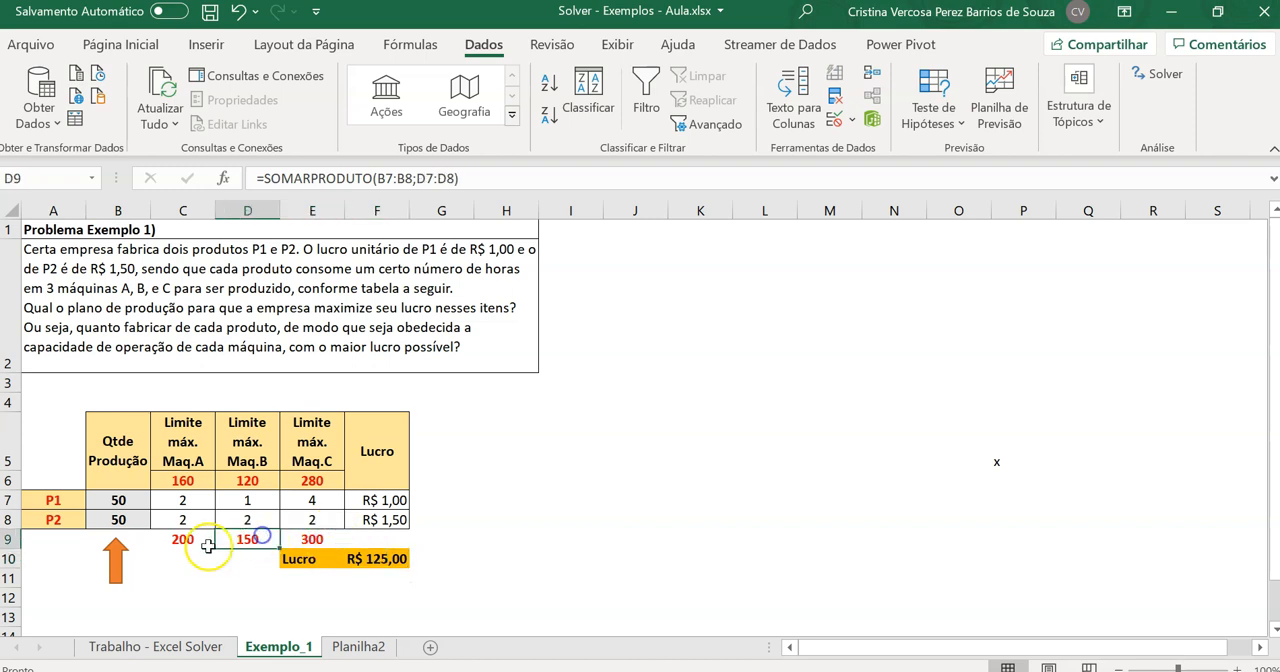
left_click(198, 544)
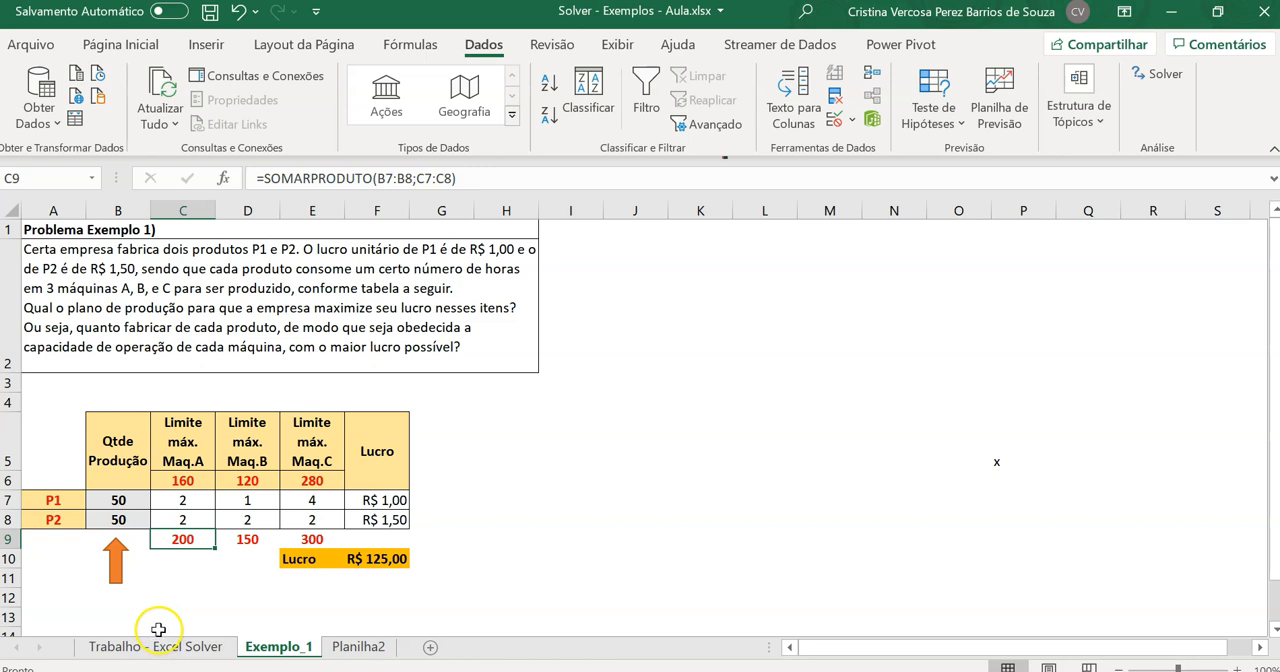
left_click(396, 561)
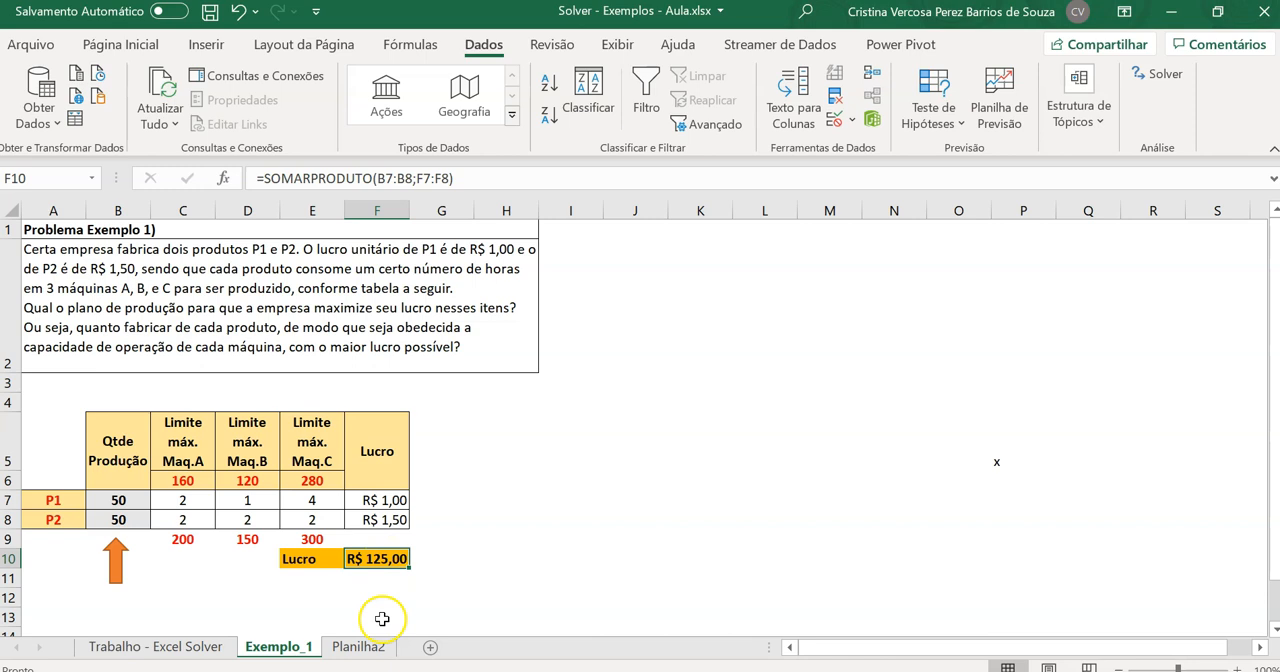
left_click_drag(132, 498, 131, 518)
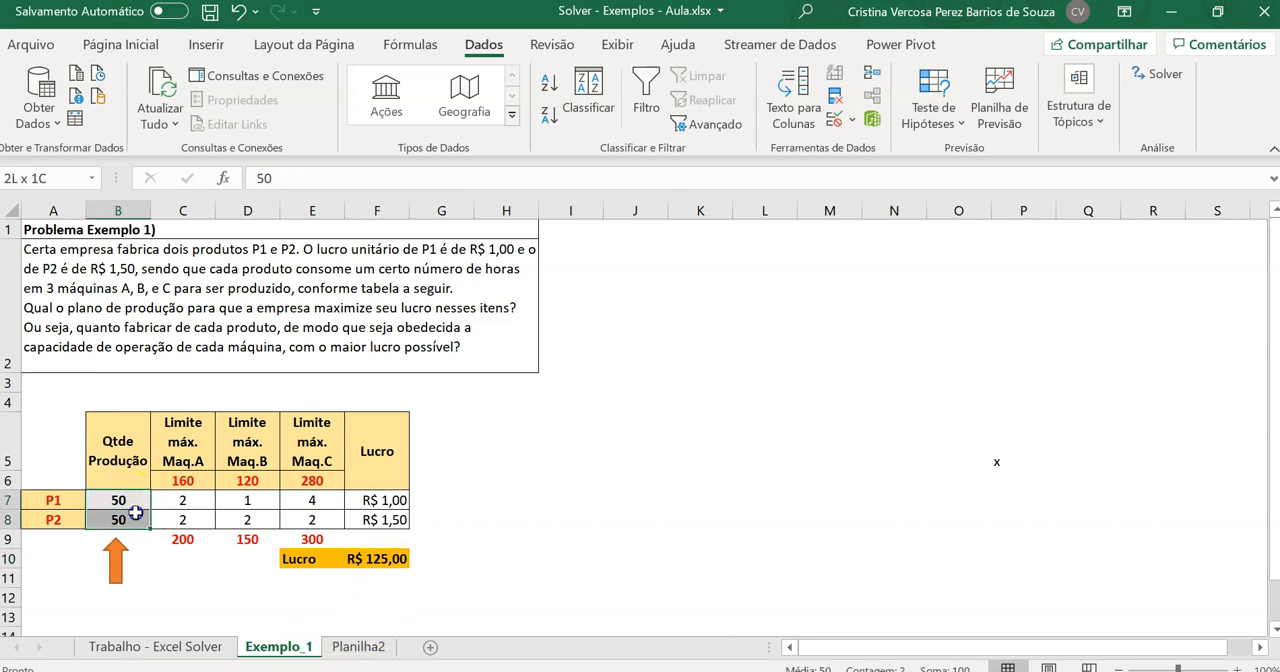
left_click(378, 551)
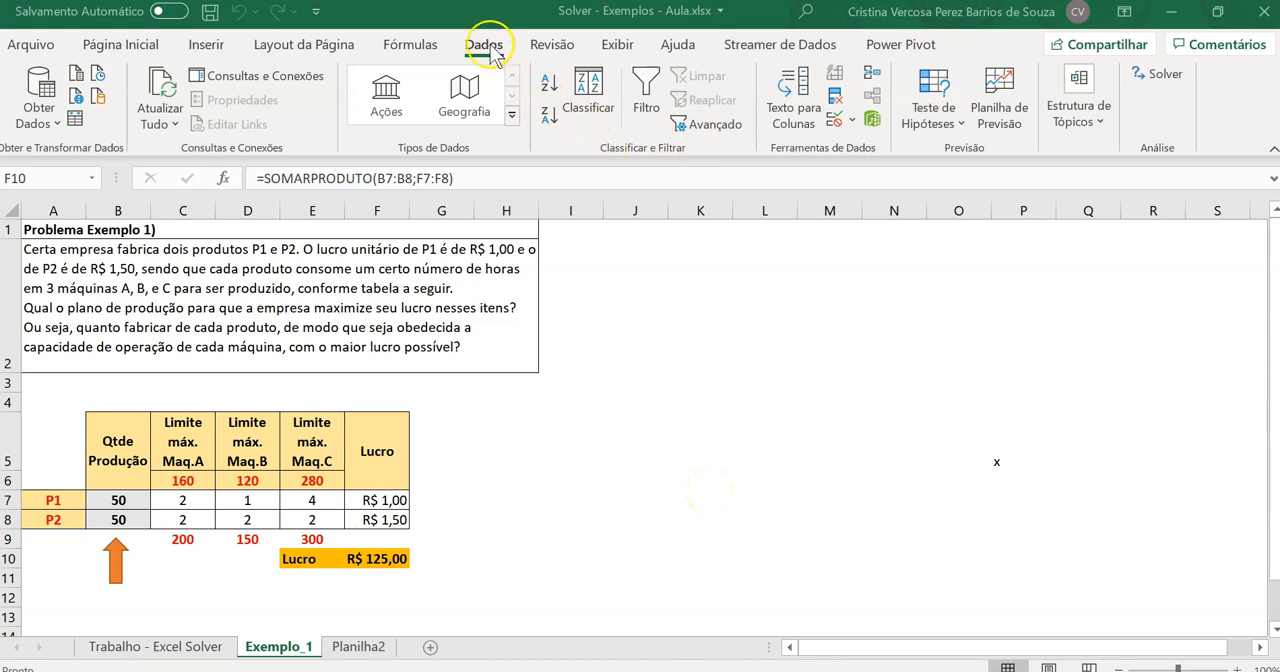
Open Solver, move its parameters dialog clear of the table, and set the profit cell $F$10 as the objective
left_click(490, 44)
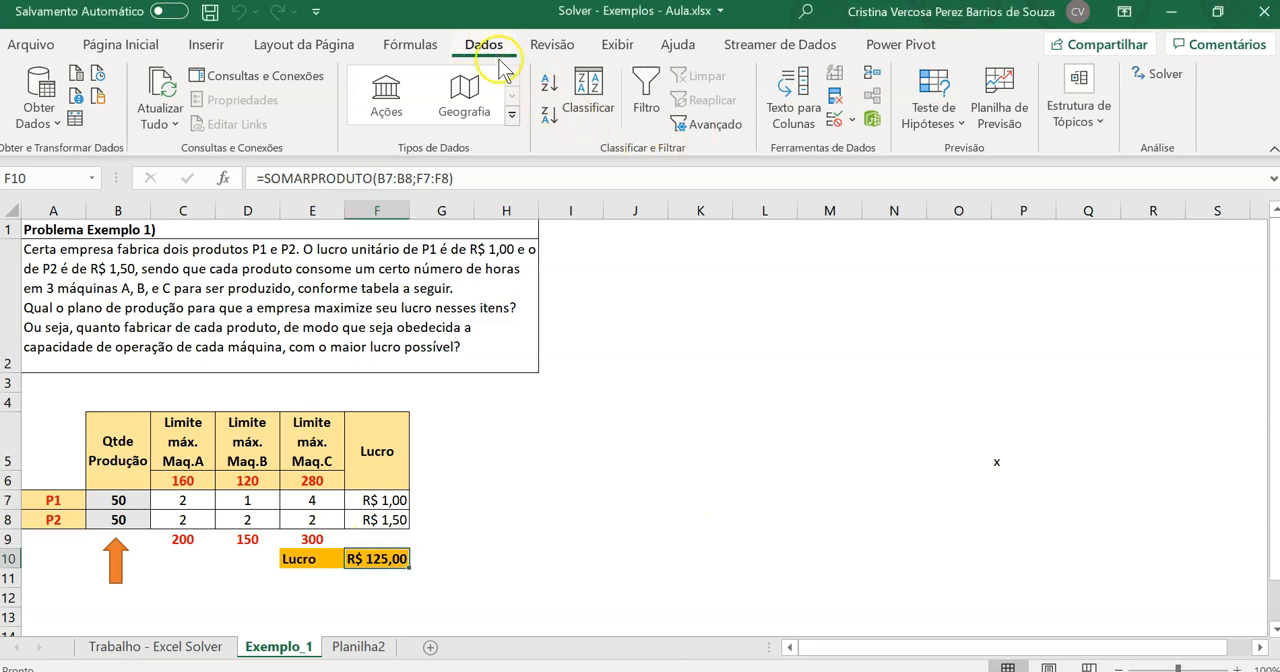
left_click(1168, 80)
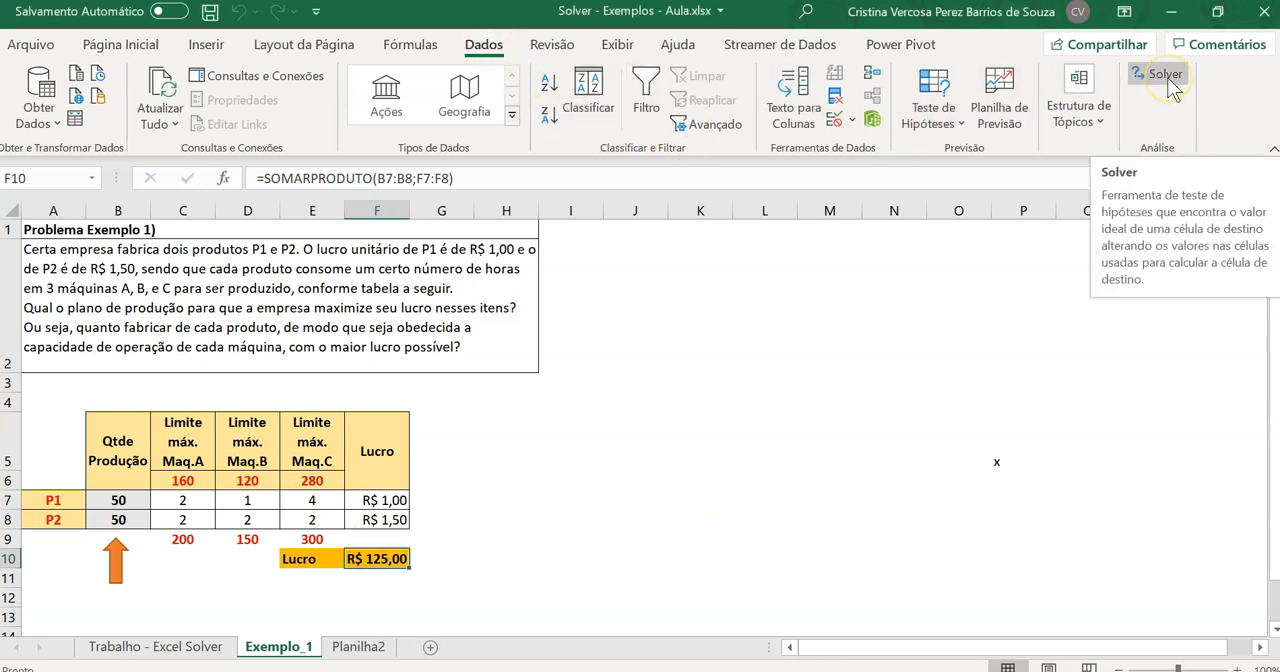
left_click(1168, 79)
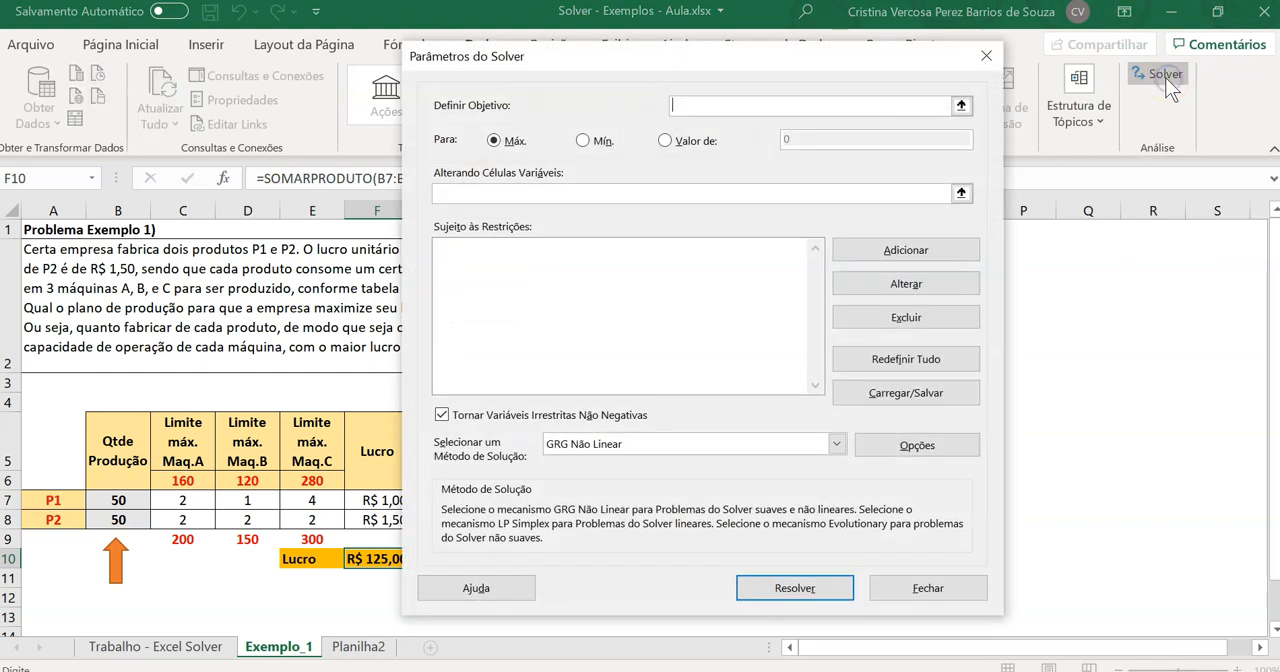
left_click_drag(700, 55, 876, 45)
left_click(548, 103)
left_click(792, 100)
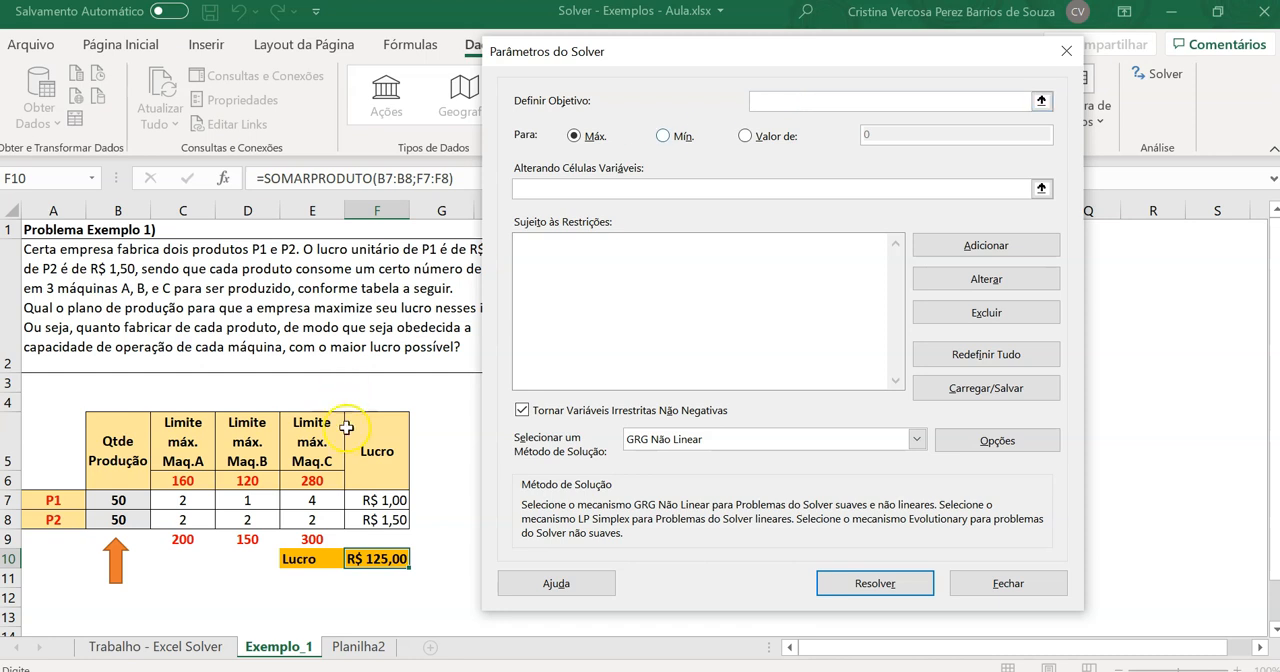
left_click(371, 560)
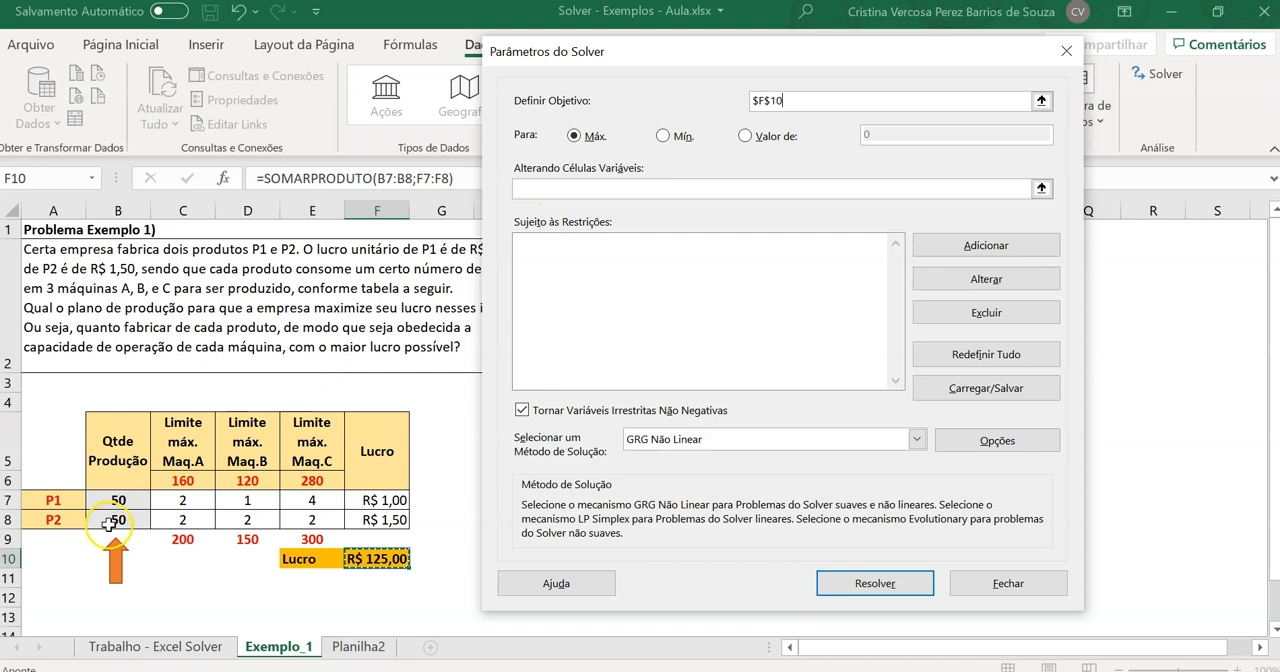
Set the production quantities of P1 and P2, $B$7:$B$8, as Solver's variable cells
left_click(1041, 187)
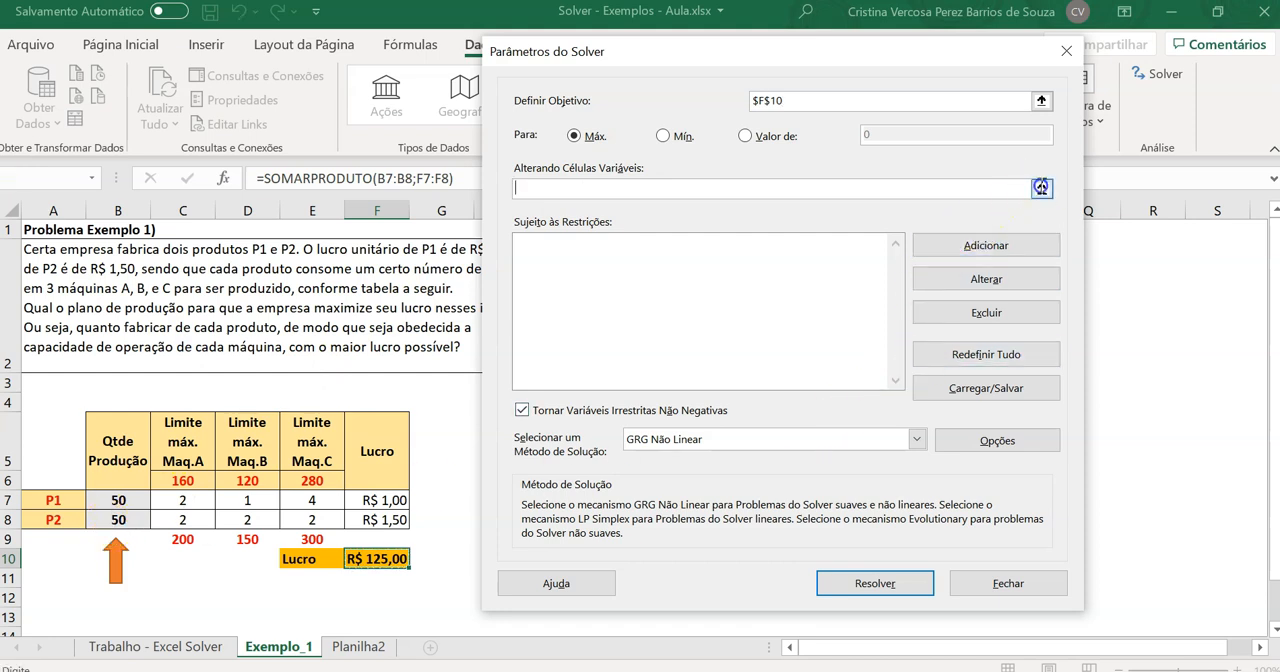
left_click_drag(140, 502, 138, 517)
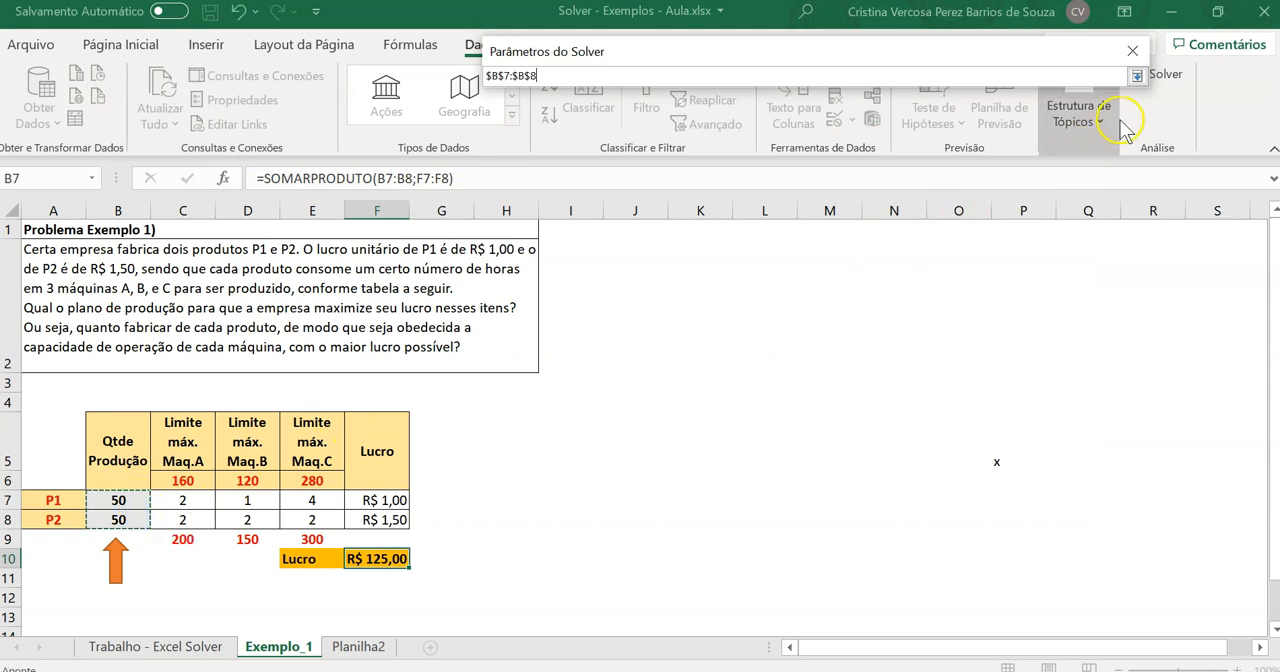
left_click(1136, 77)
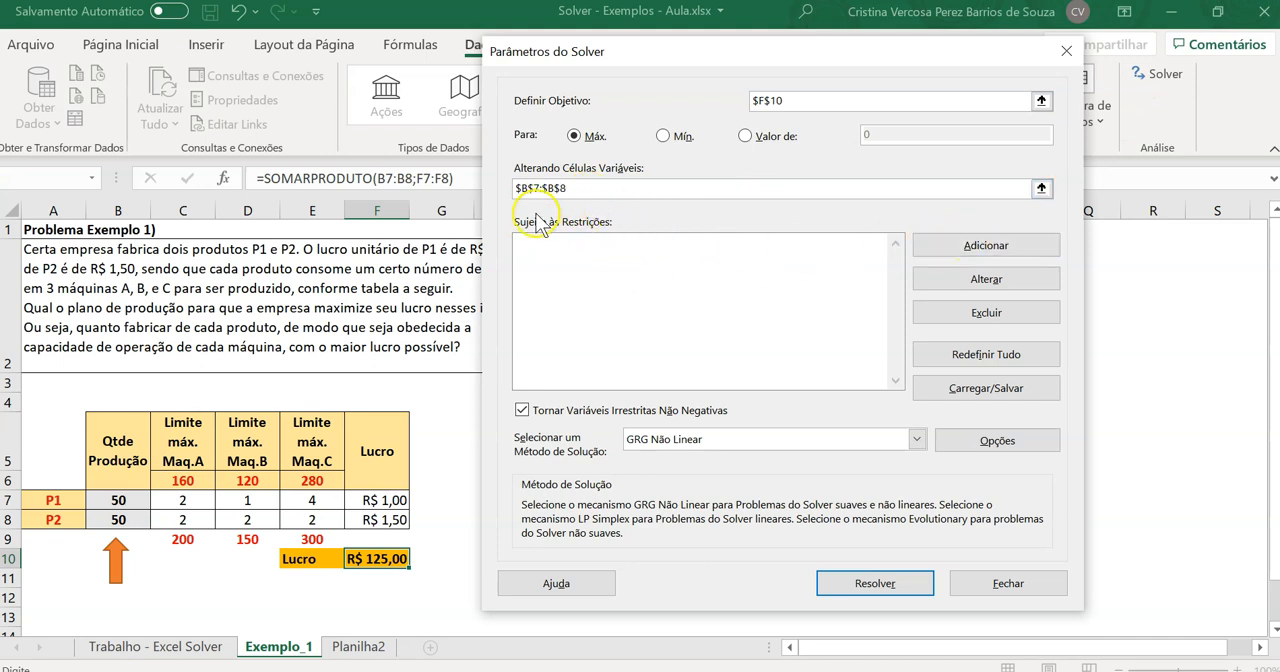
Add a Solver constraint limiting machine A's total hours to its maximum: $C$9 <= $C$6
left_click(978, 249)
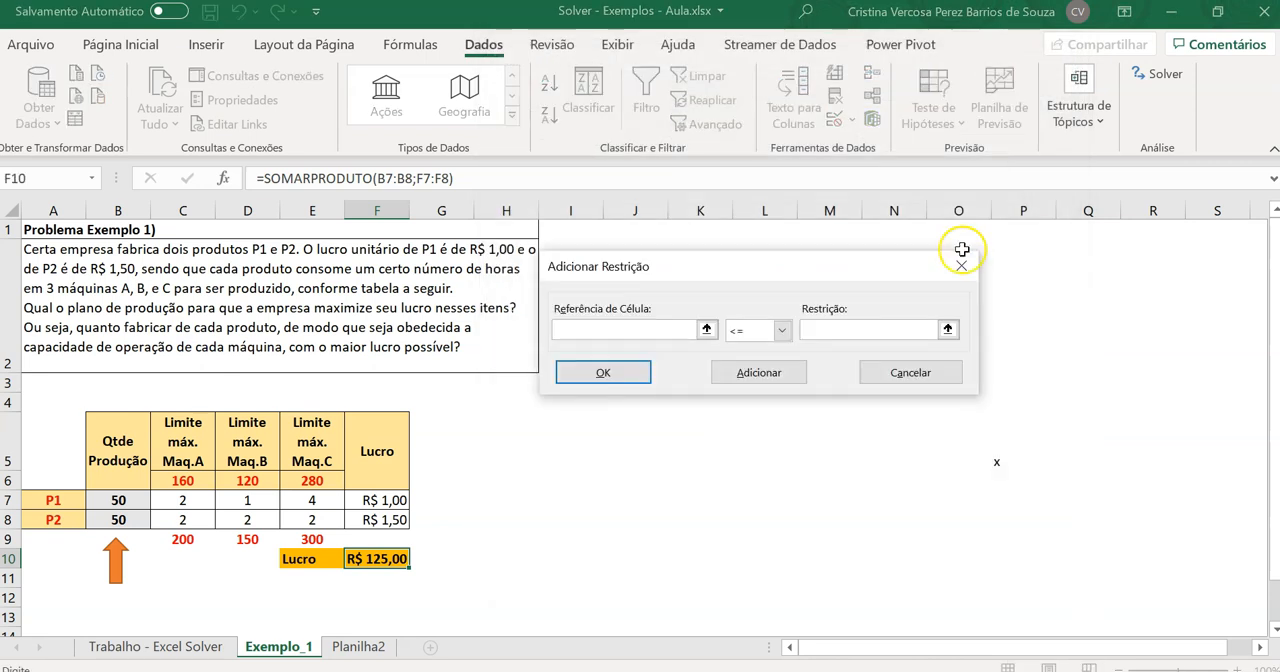
left_click(184, 540)
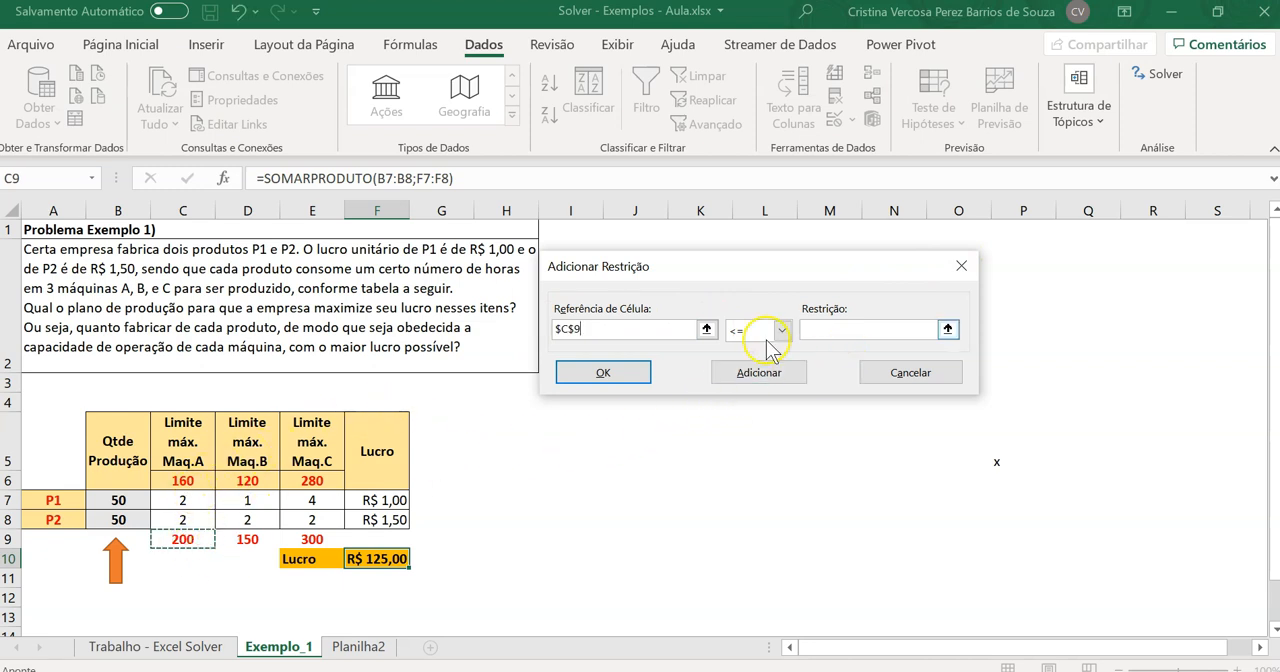
left_click(812, 329)
left_click(199, 481)
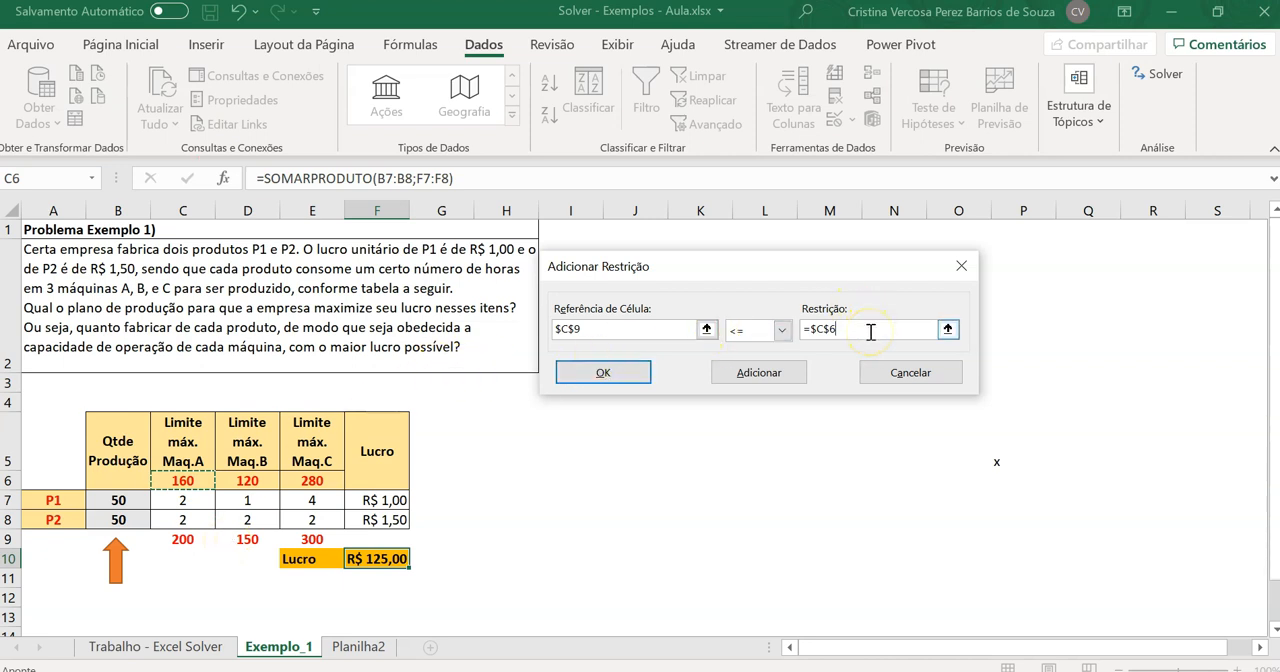
left_click(615, 376)
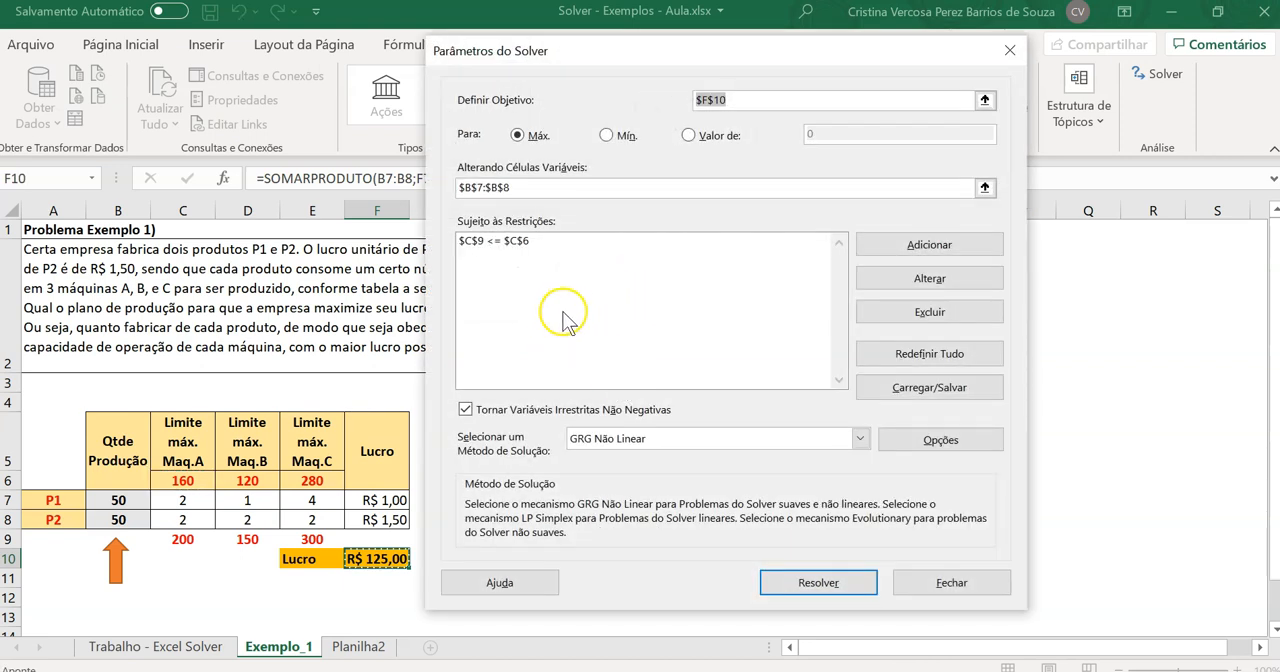
Add a Solver constraint limiting machine B's total hours to its maximum: $D$9 <= $D$6
left_click(982, 244)
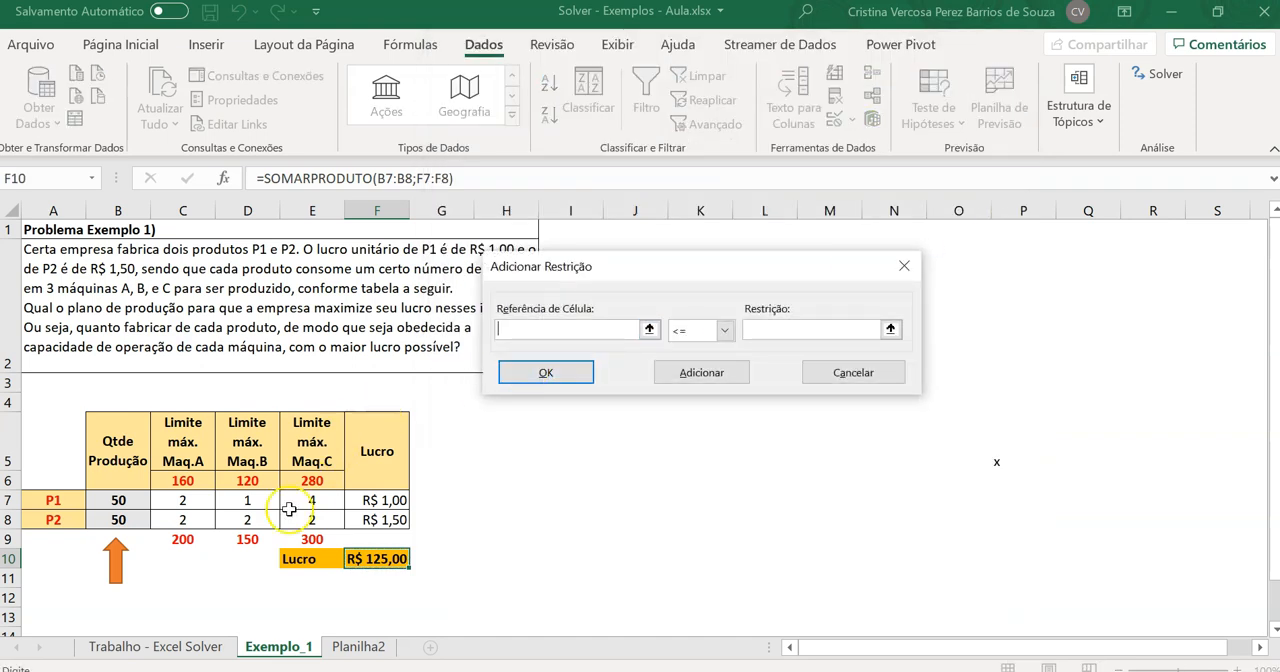
left_click(251, 542)
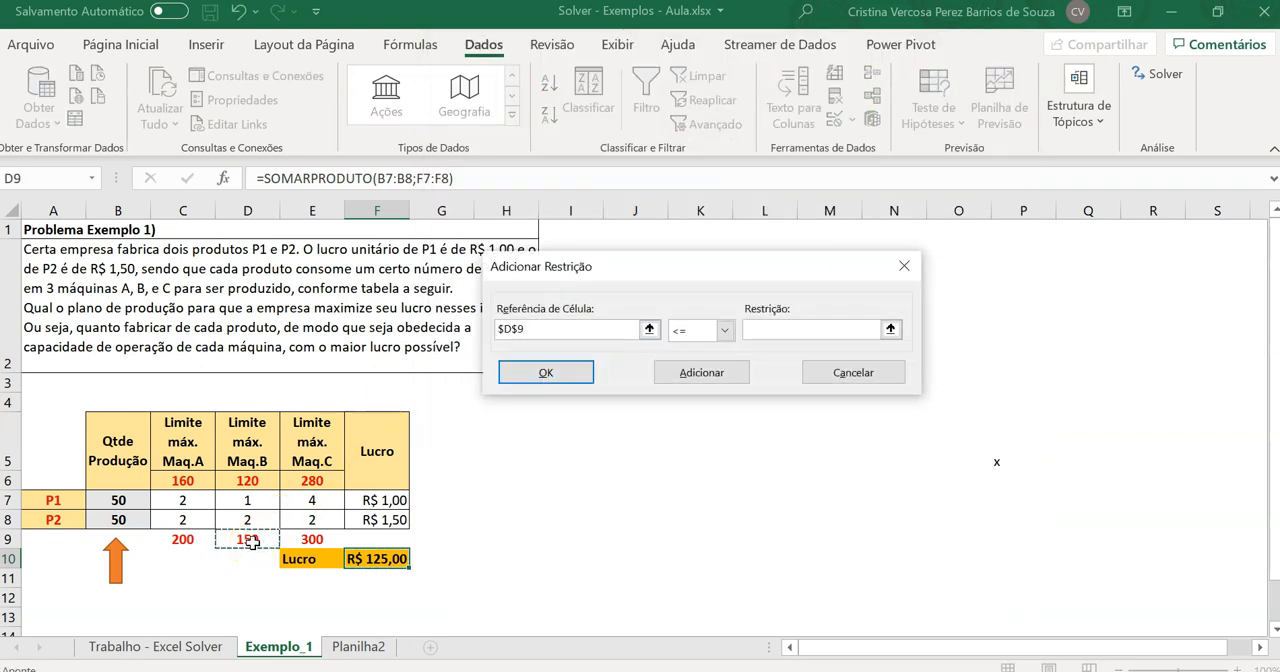
left_click(763, 330)
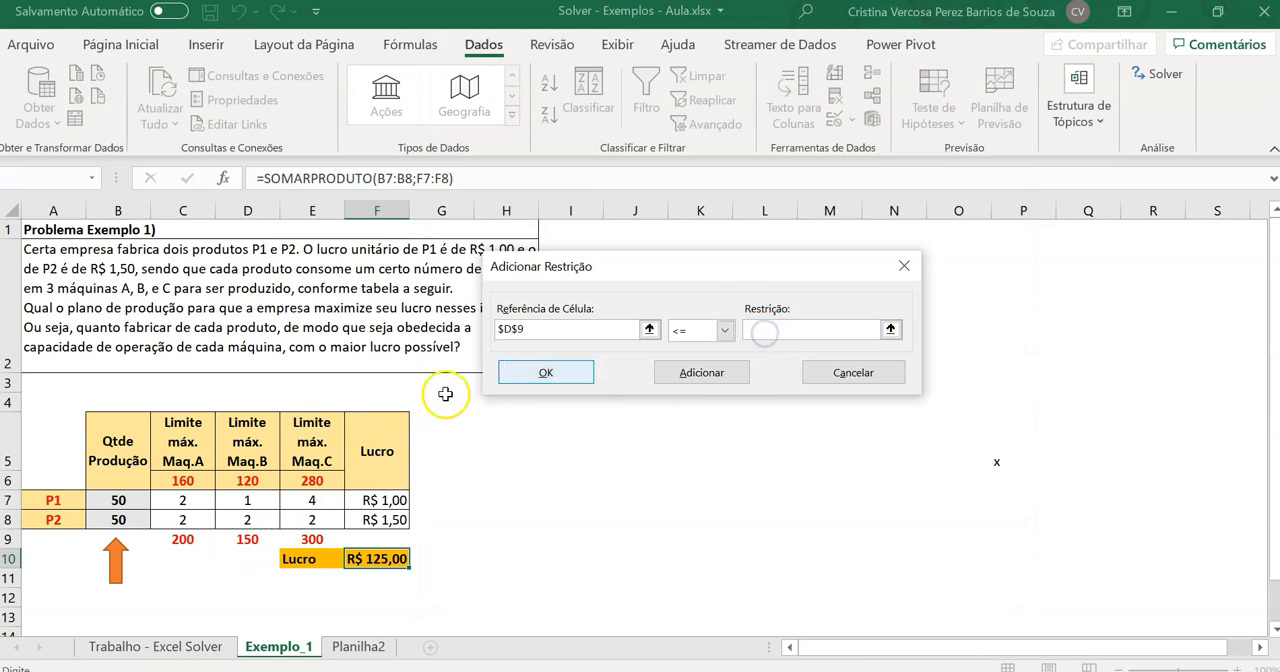
left_click(259, 481)
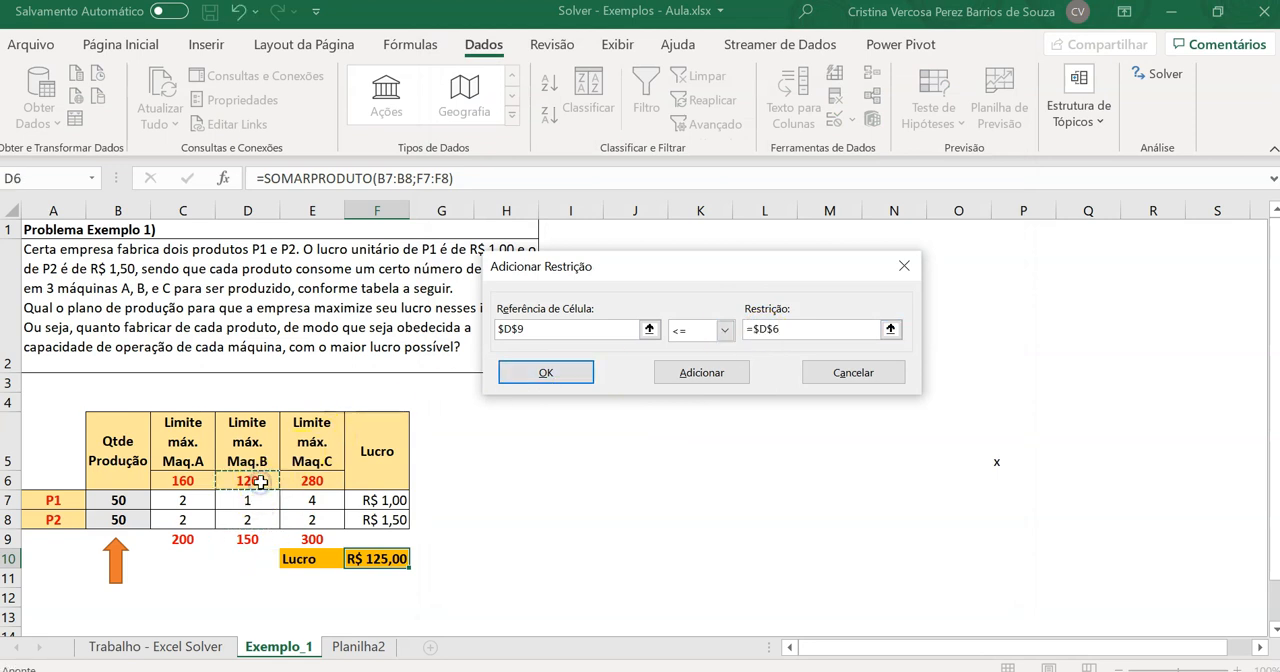
left_click(570, 374)
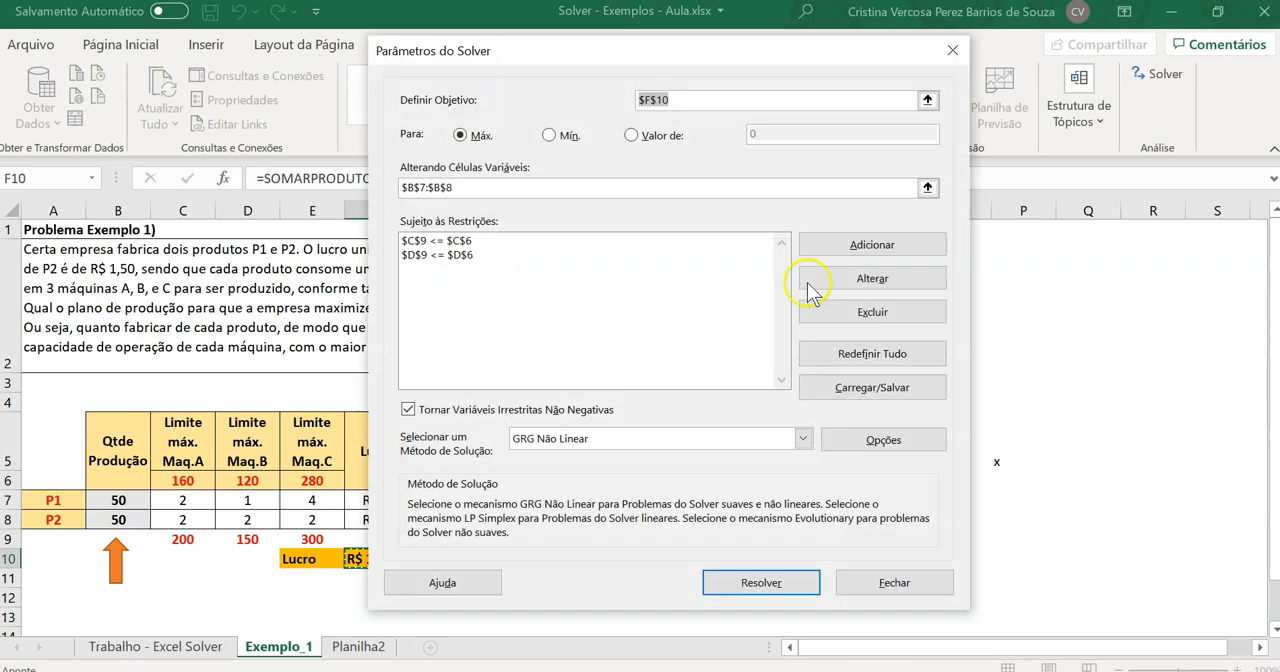
Add a Solver constraint limiting machine C's total hours to its maximum: $E$9 <= $E$6
left_click(892, 248)
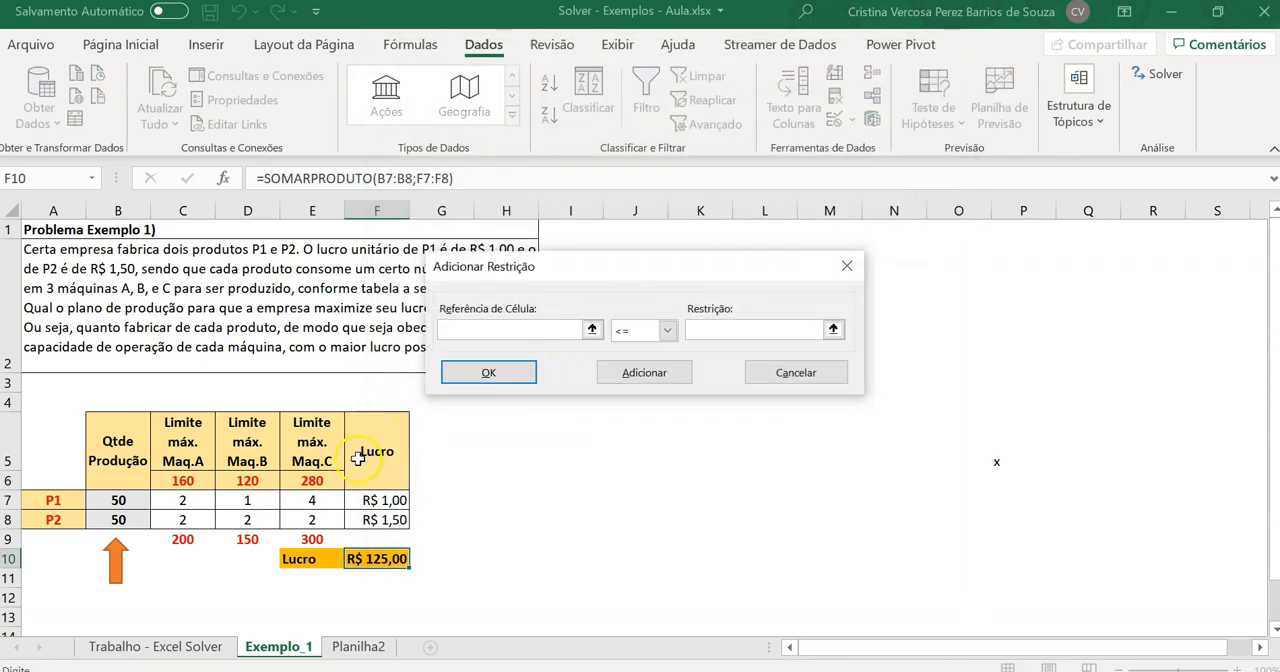
left_click(324, 538)
left_click(731, 329)
left_click(324, 490)
left_click(315, 482)
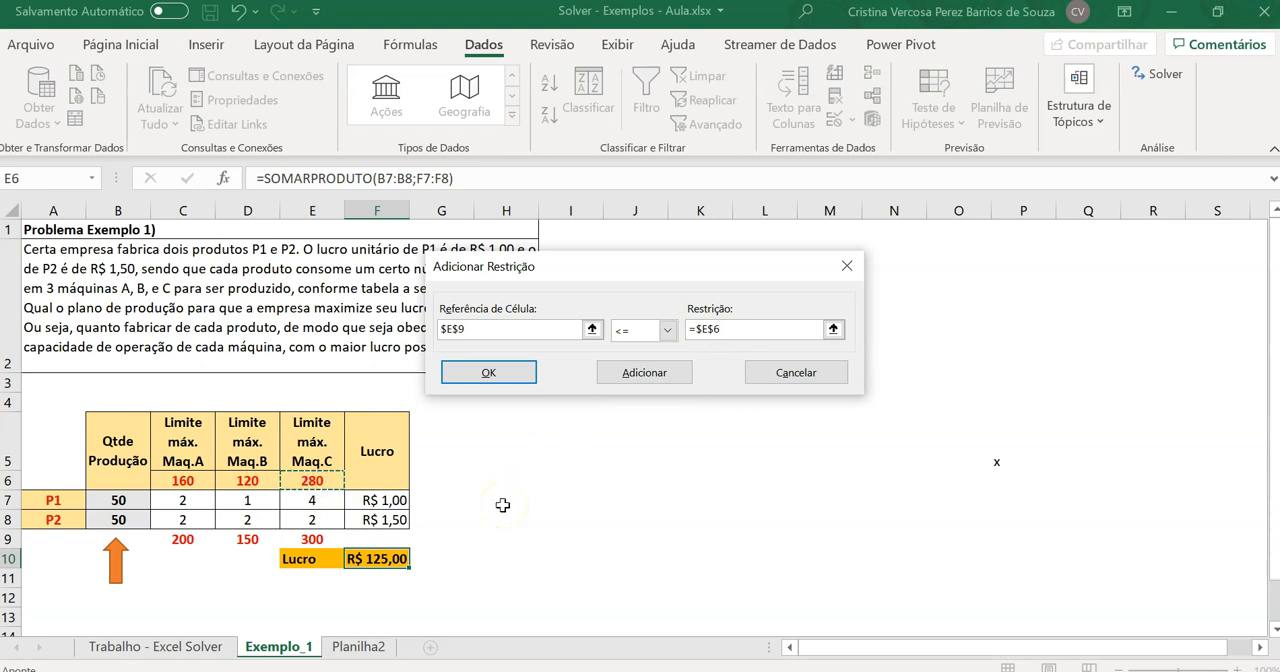
left_click(508, 374)
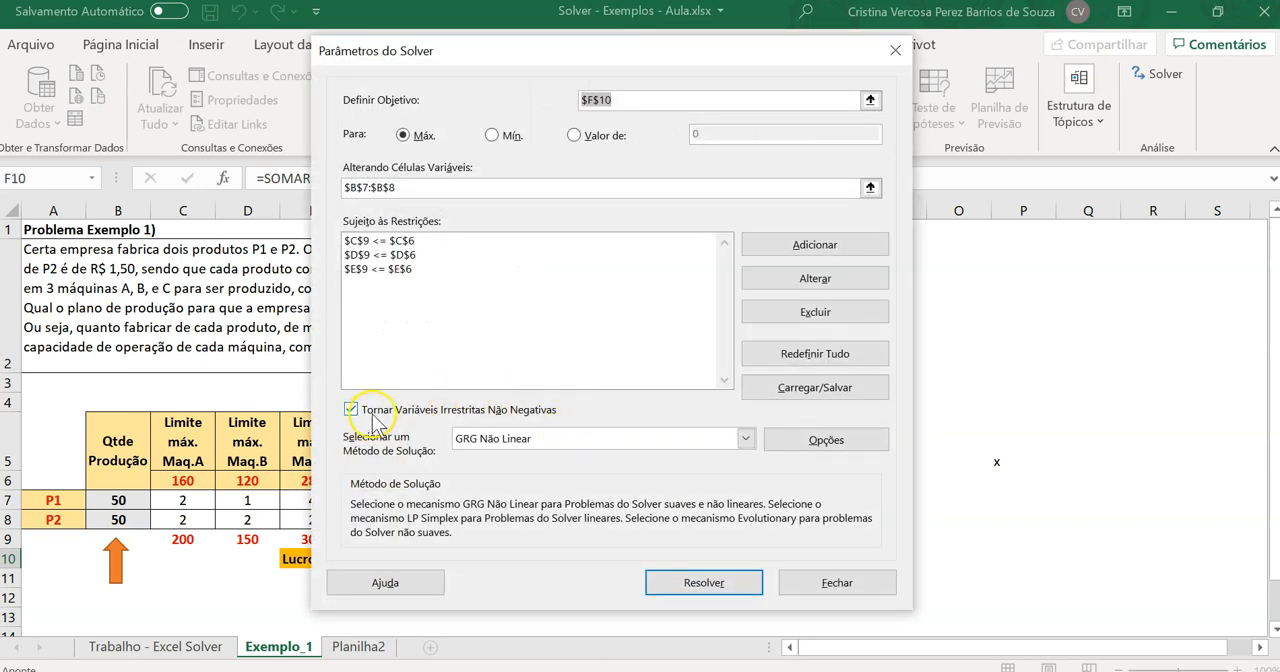
Move the Solver parameters clear of the table, solve the model for maximum profit, and keep the Solver solution
left_click_drag(492, 52, 665, 47)
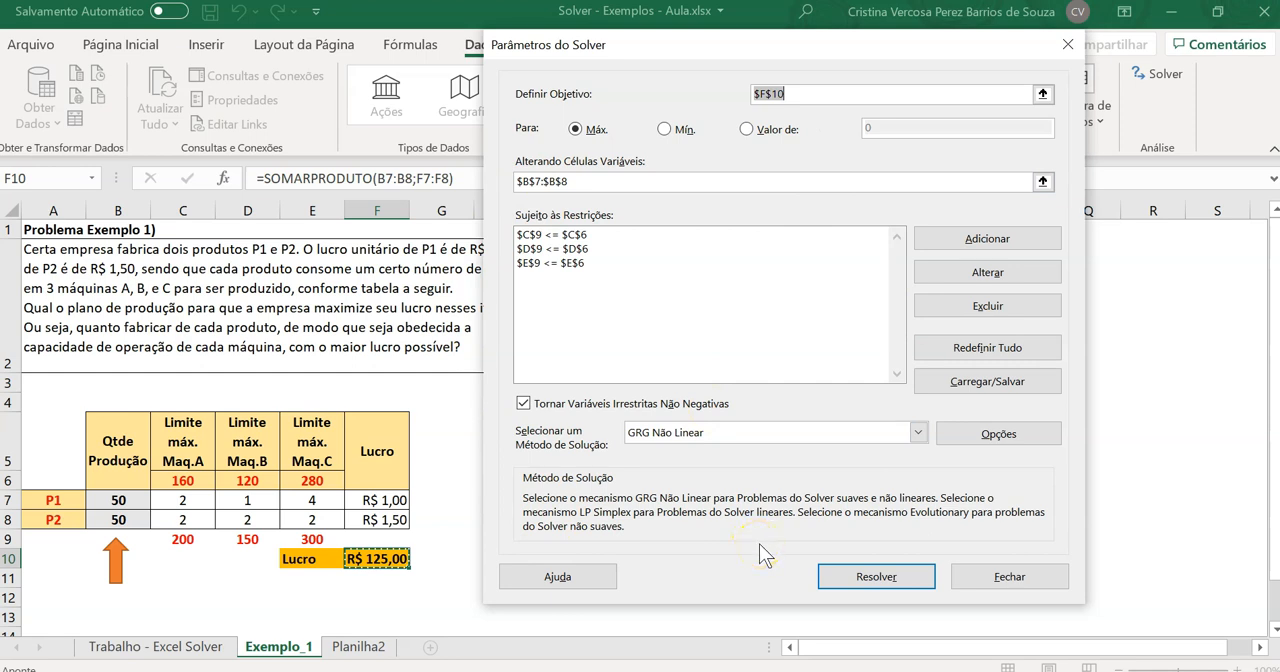
left_click(887, 586)
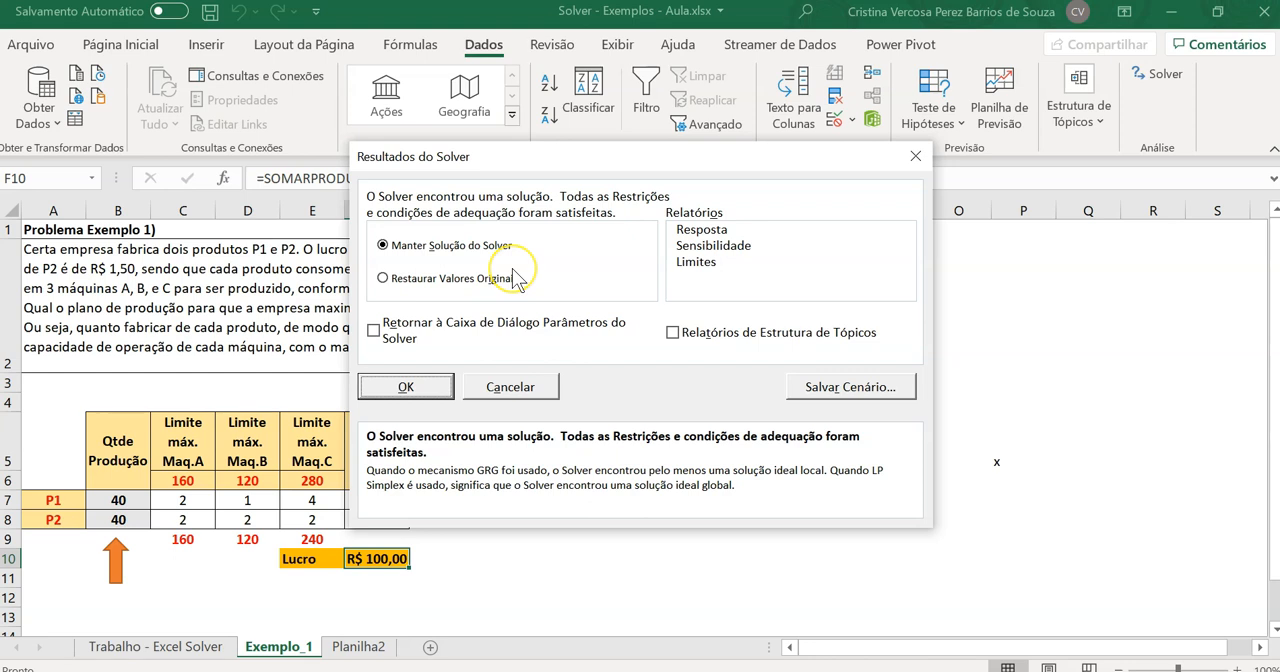
left_click(405, 388)
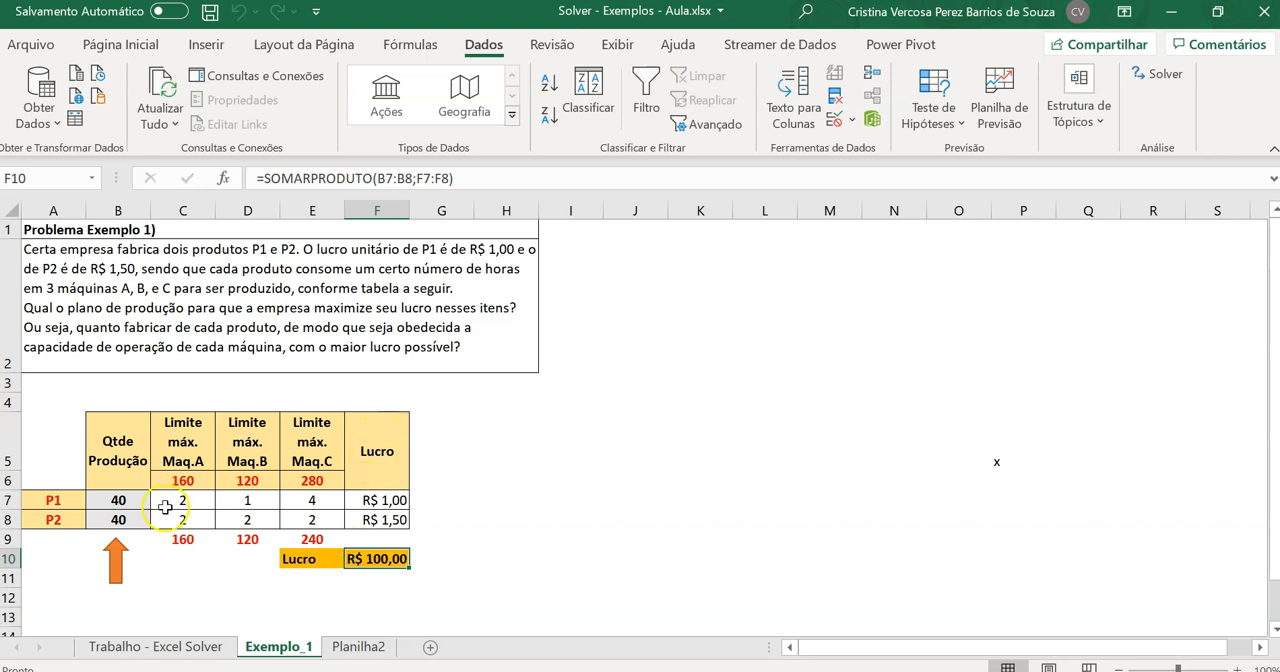
Review the optimized production quantities of P1 and P2 in B7:B8 and the resulting profit in F10
left_click_drag(130, 500, 127, 521)
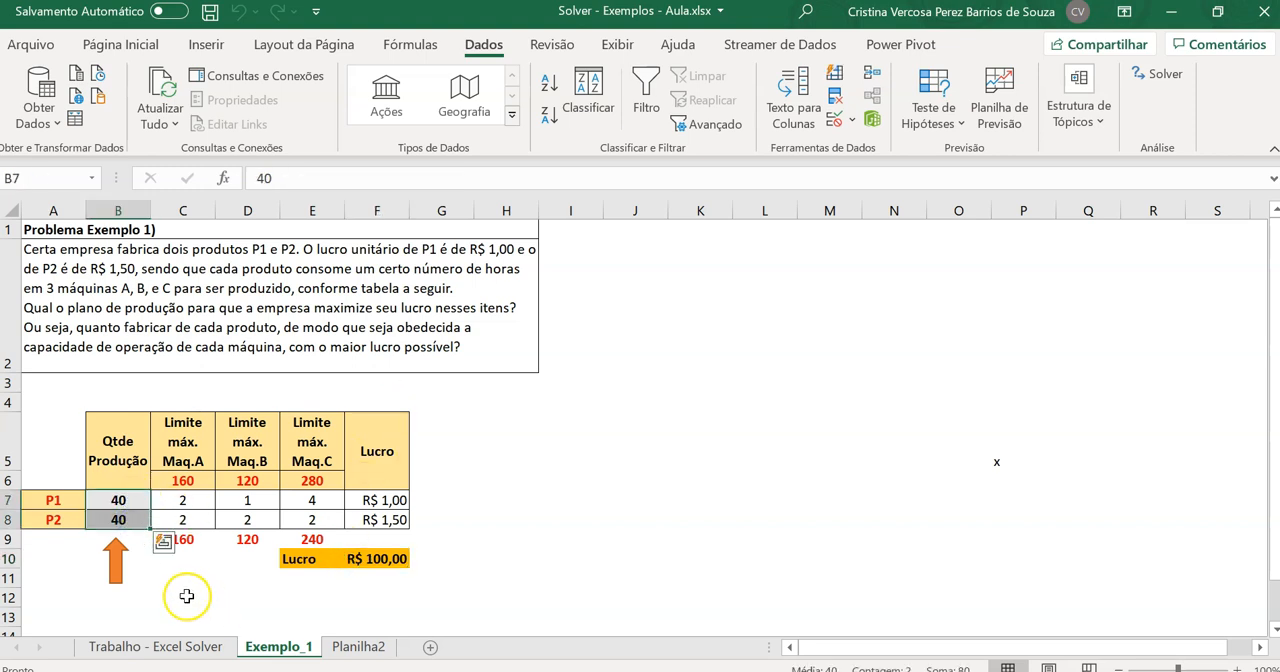
left_click(183, 597)
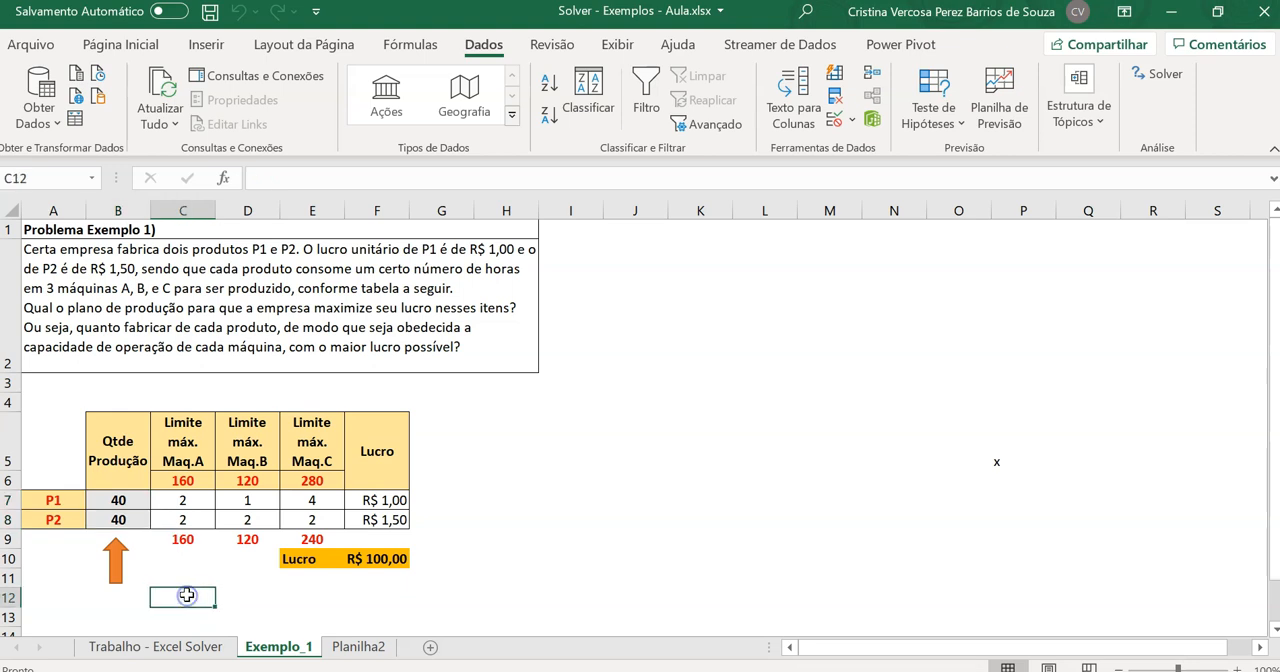
left_click(118, 500)
left_click(120, 520)
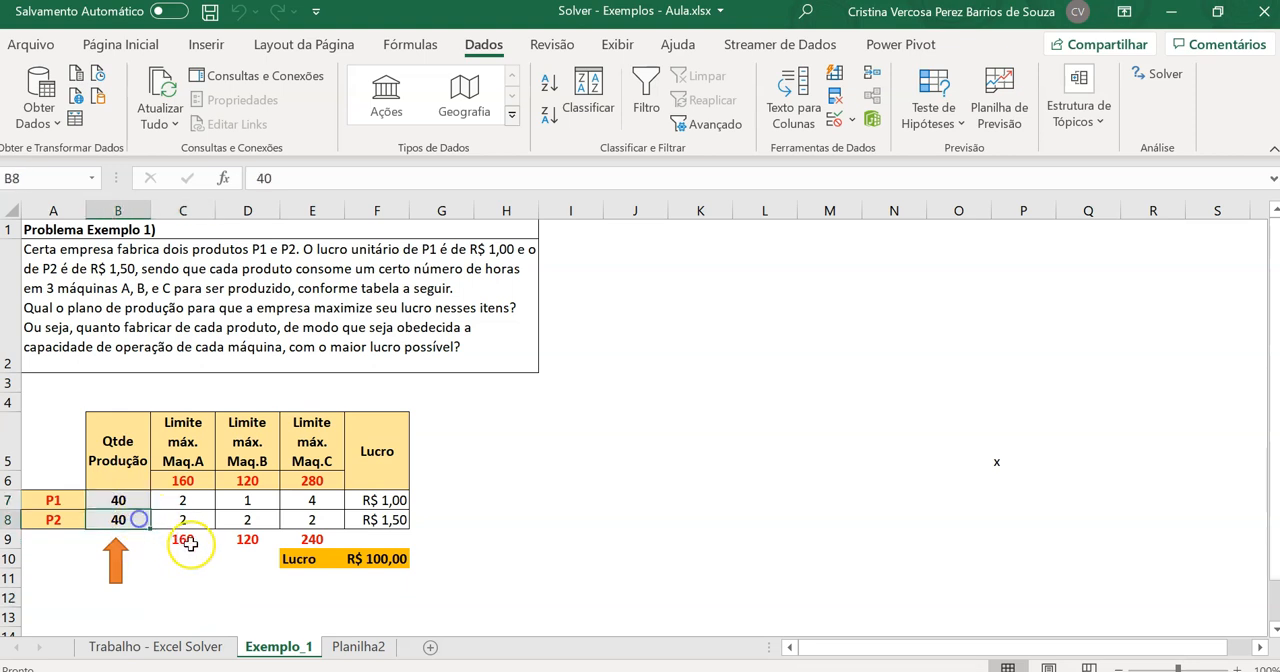
left_click(404, 557)
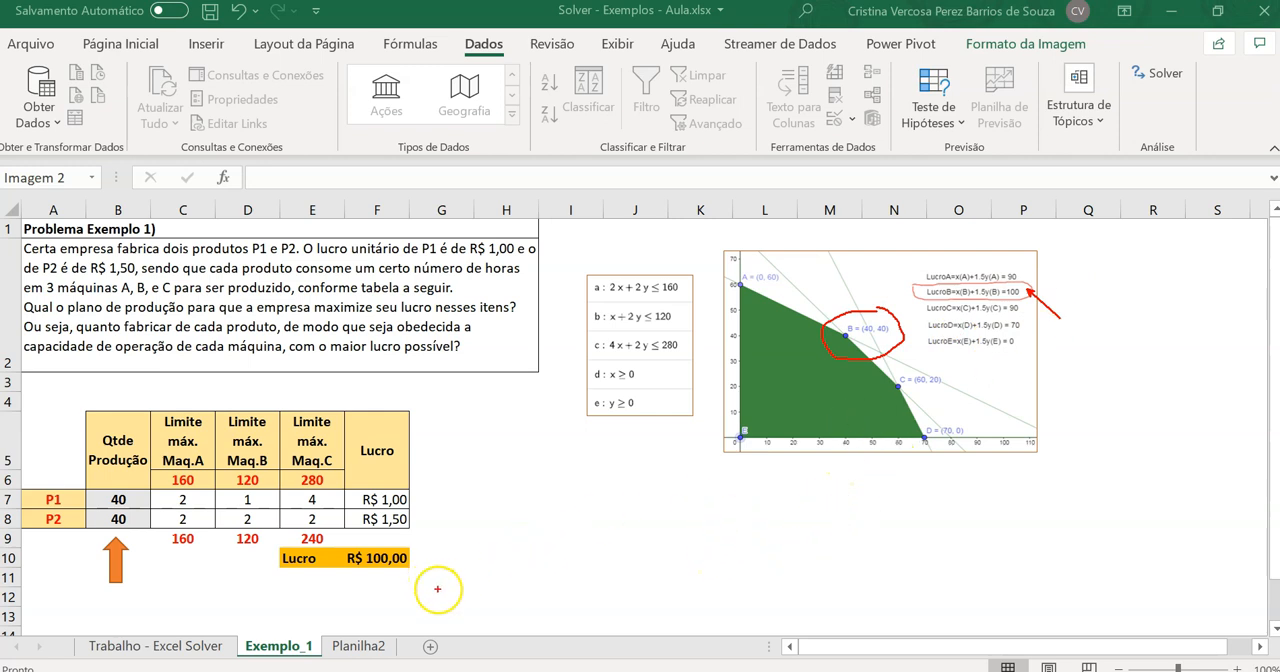
Draw a freehand double-headed arrow between the profit in F10 and the feasible-region graph, and clear the screen annotations
mouse_move(430, 563)
left_mouse_down()
mouse_move(678, 454)
mouse_move(667, 456)
left_mouse_up()
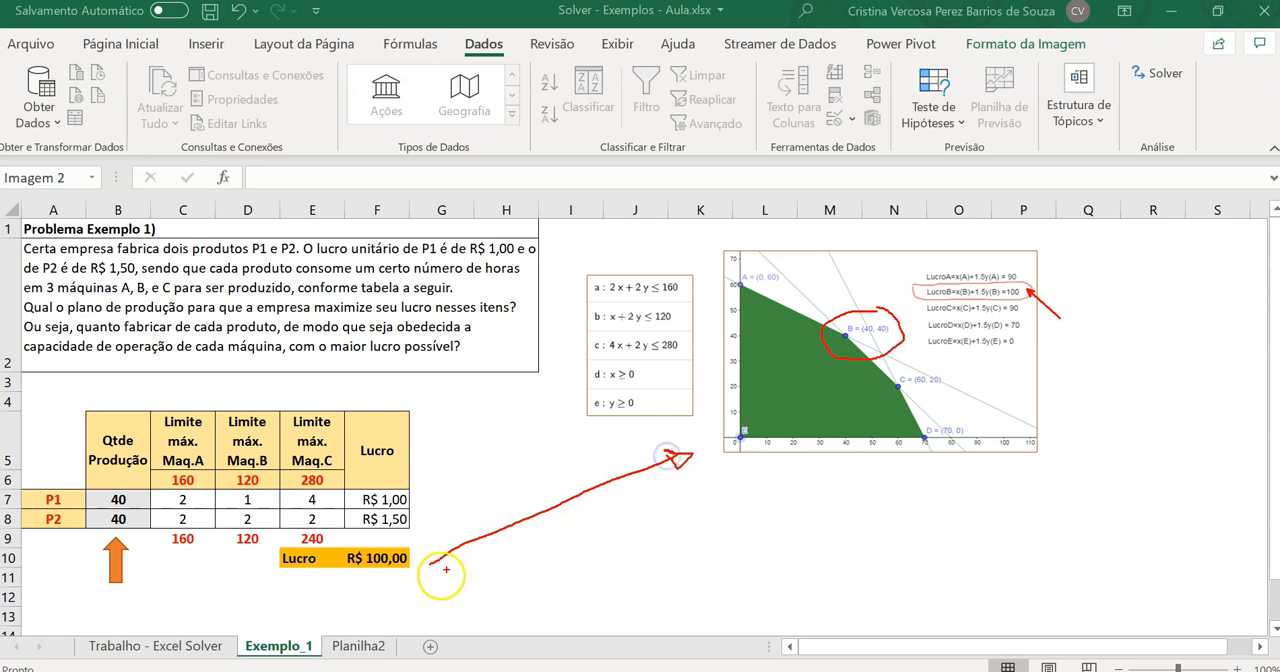
left_click_drag(430, 564, 446, 545)
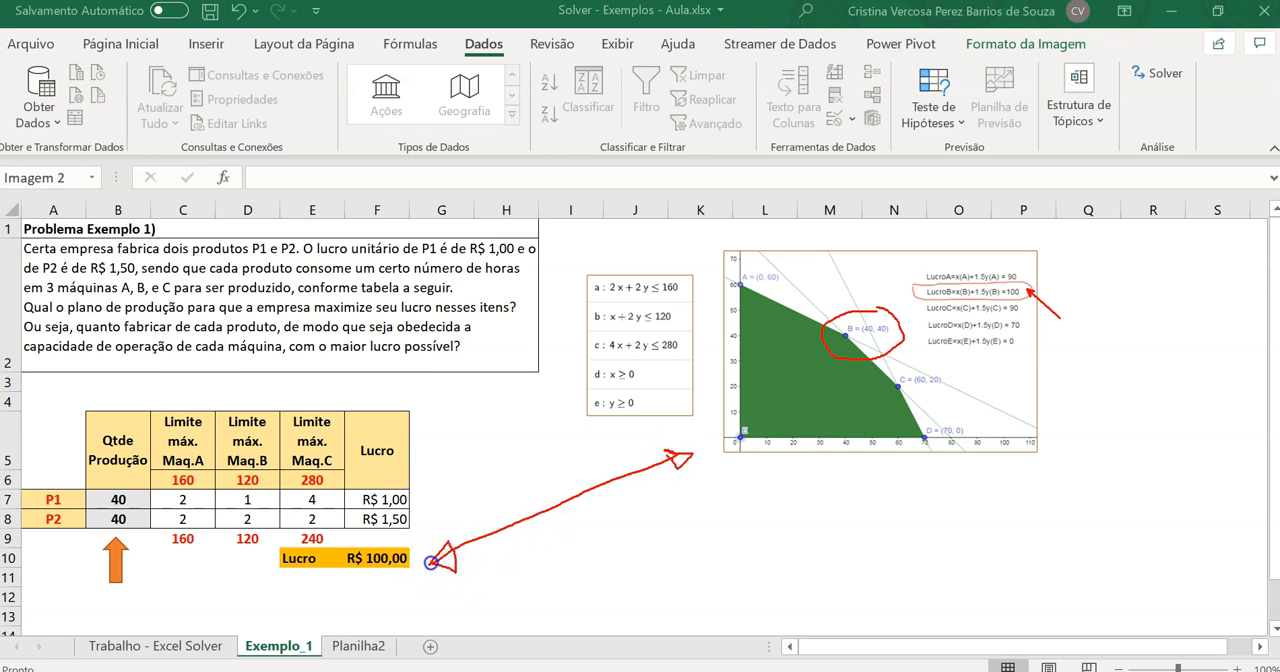
key("Escape")
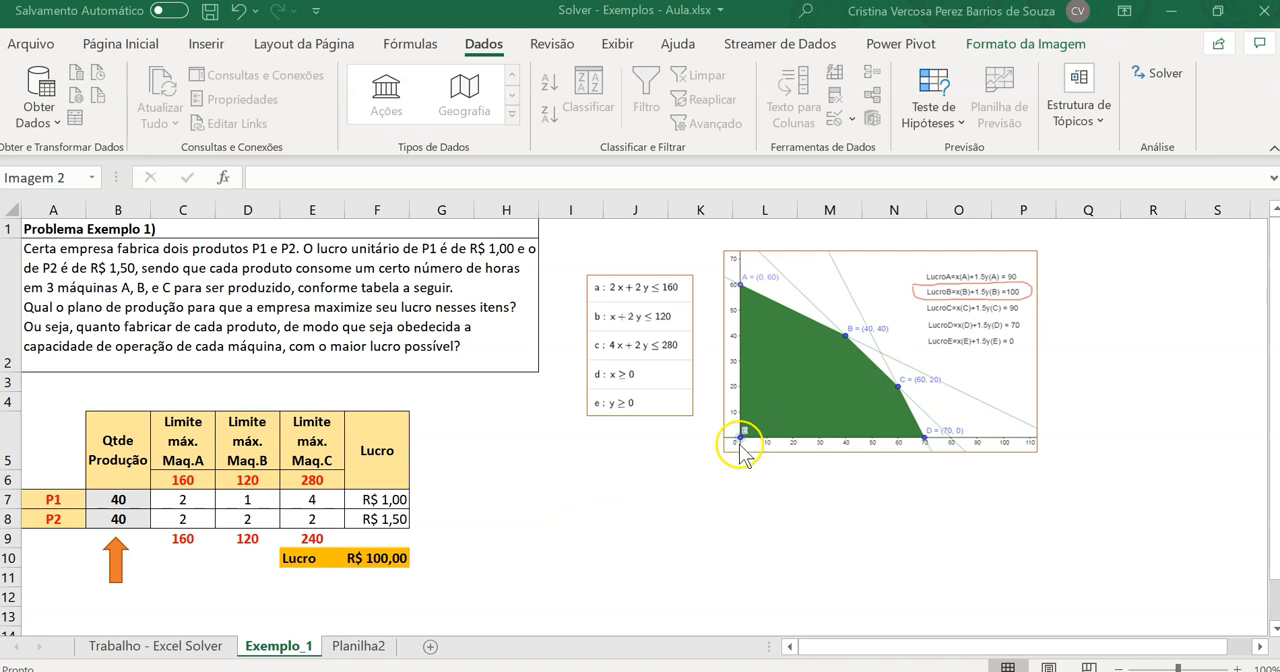